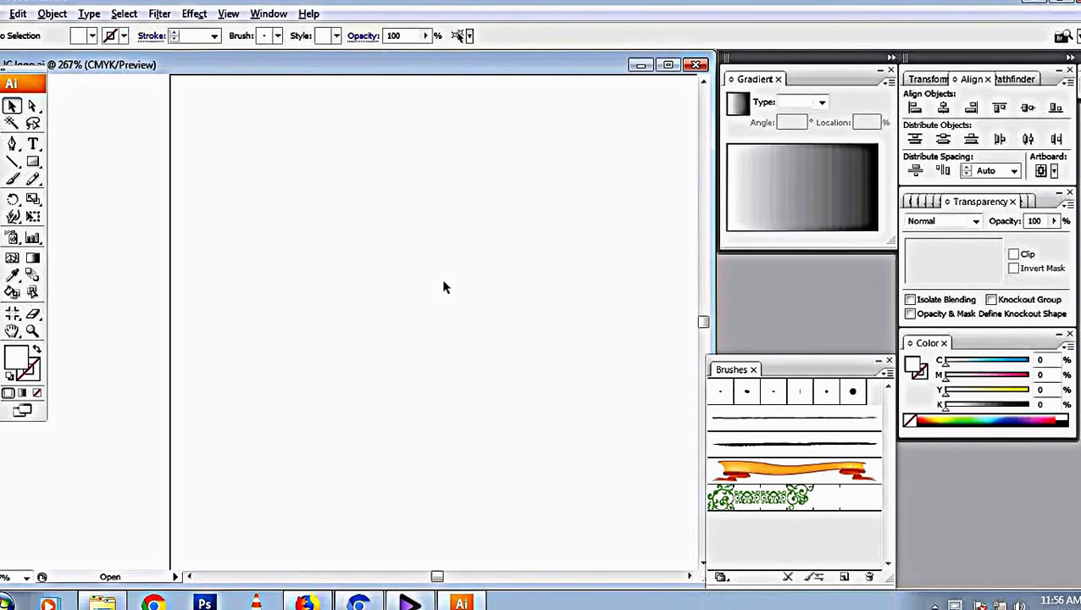
Step: Draw a tall rectangle near the canvas centre and fill it solid black (K 100)
key(m)
drag(389, 243, 433, 365)
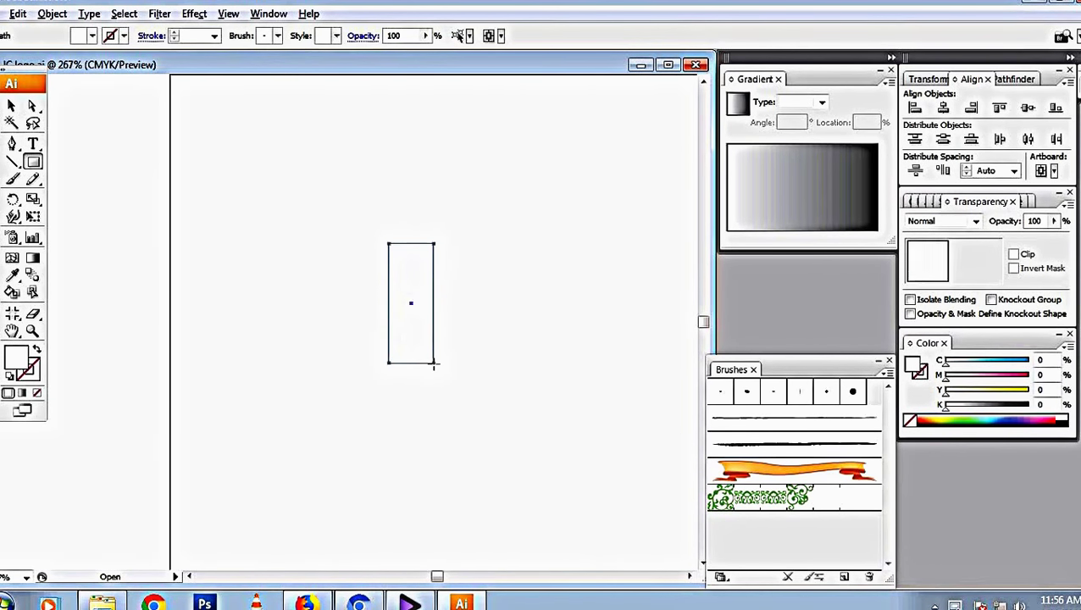
click(1025, 405)
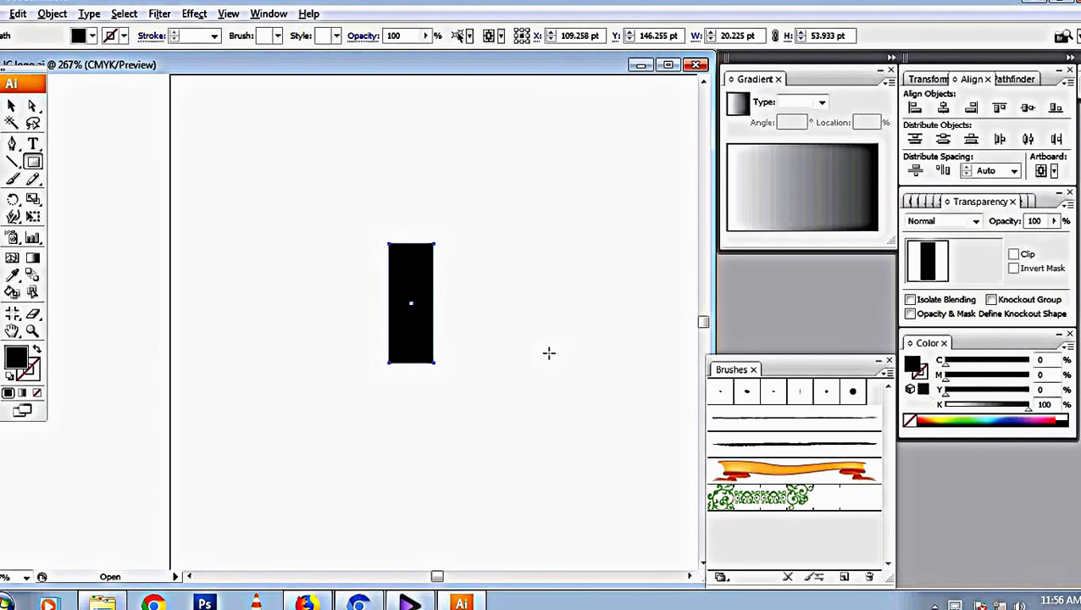
Step: Place an identical black copy of the rectangle just to its right
key(v)
click(459, 265)
click(424, 271)
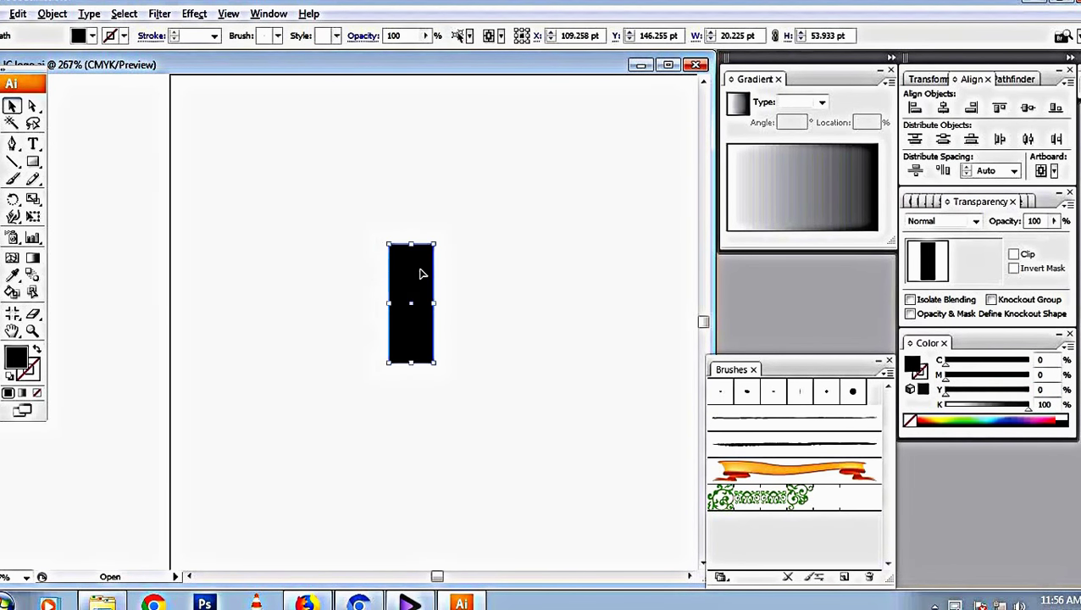
click(479, 276)
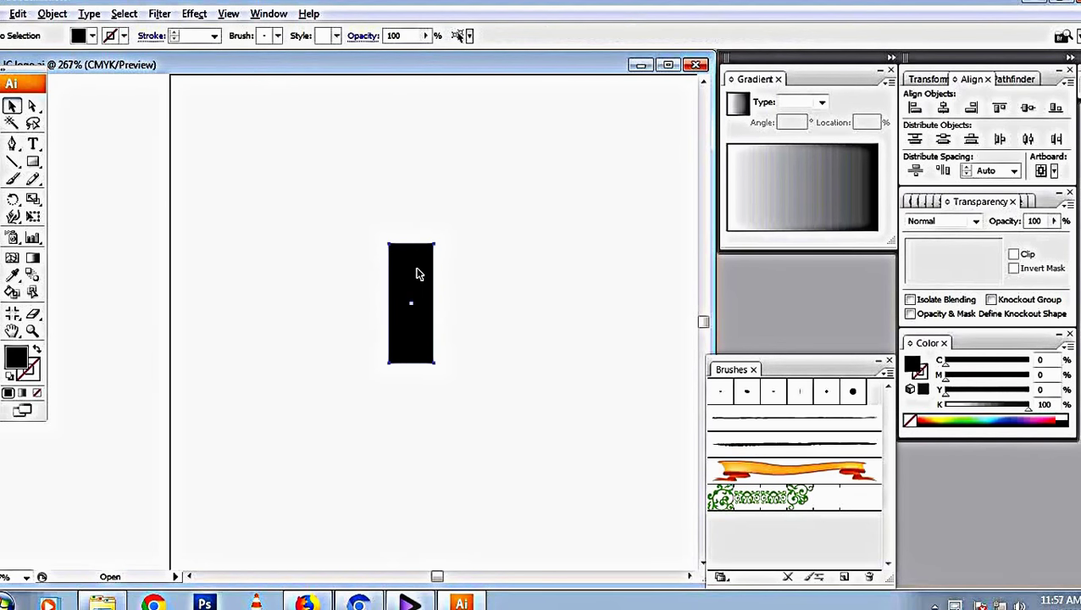
drag(417, 273, 473, 271)
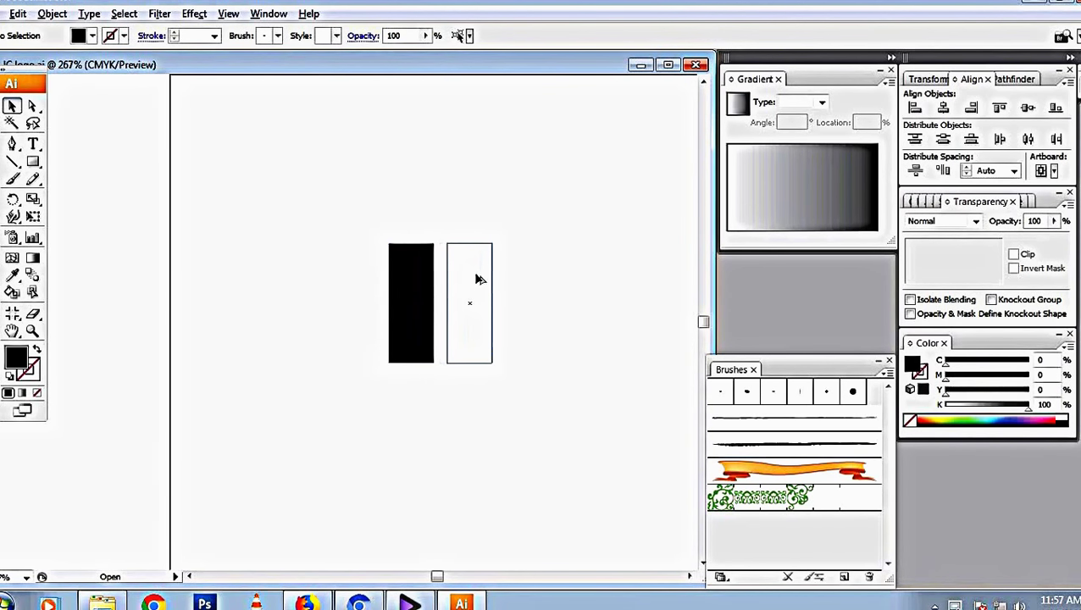
click(307, 173)
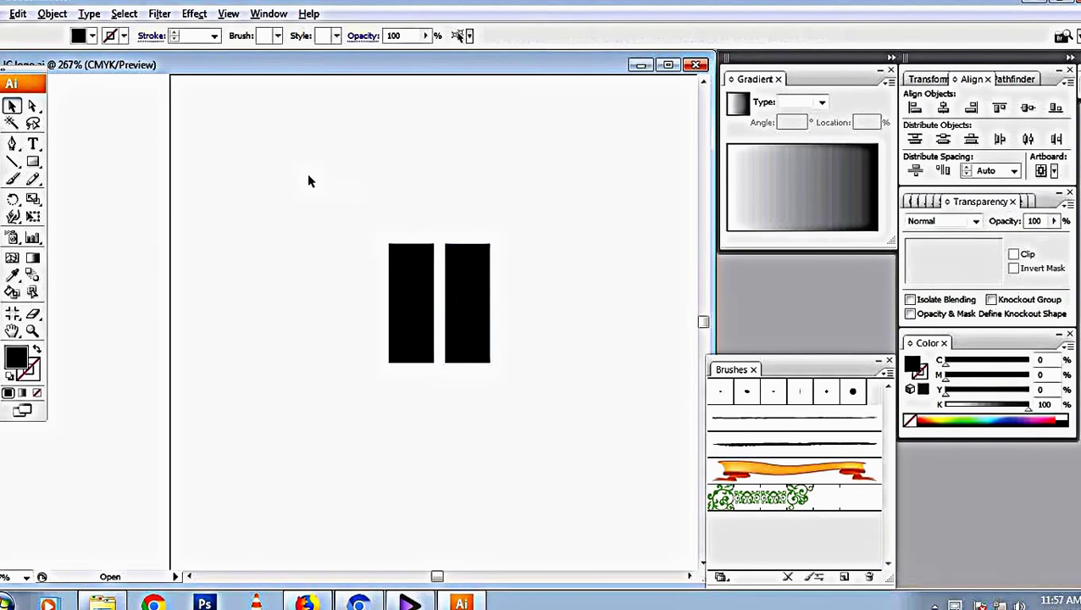
key(t)
click(284, 152)
text(M)
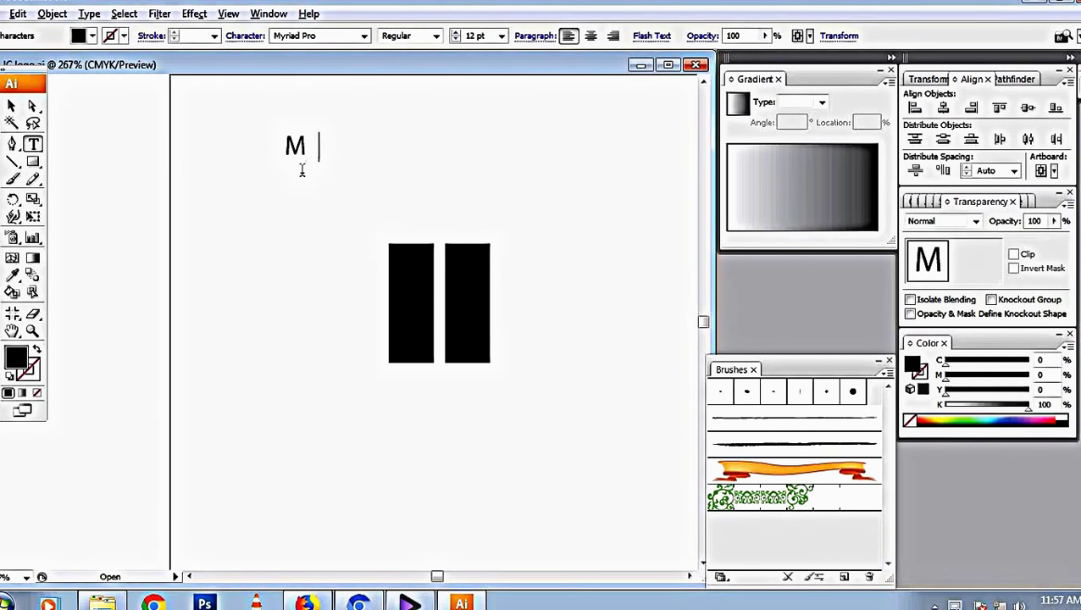
text(ake dupl)
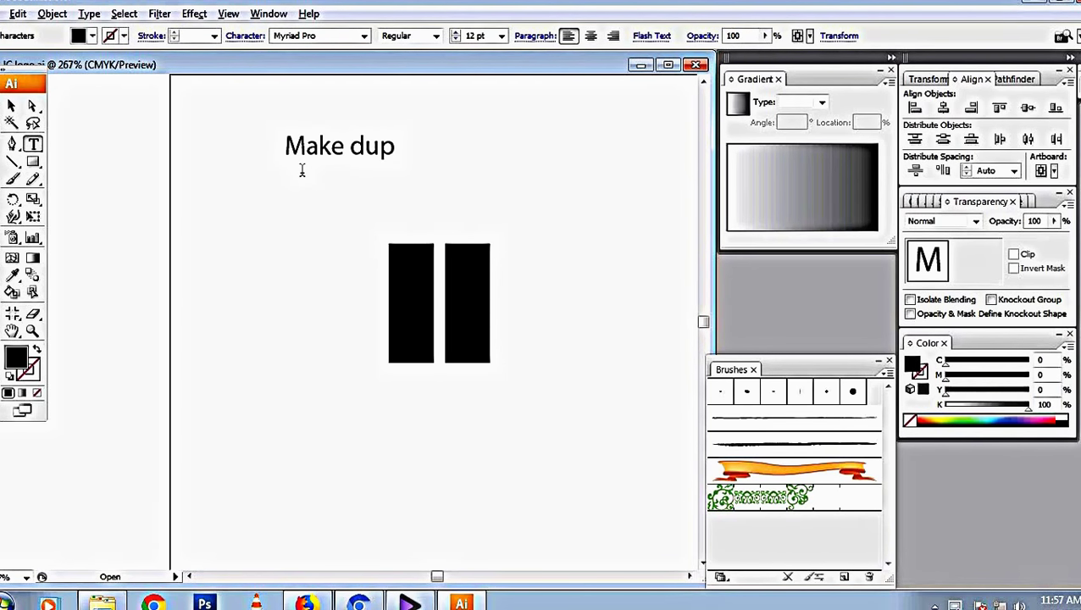
text(icate o)
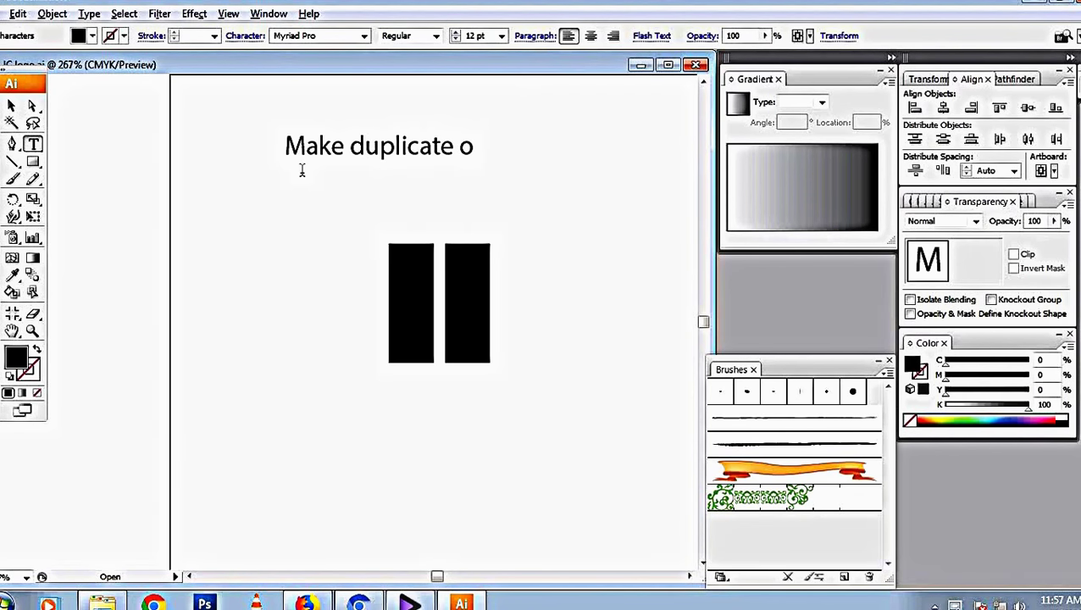
text(f that)
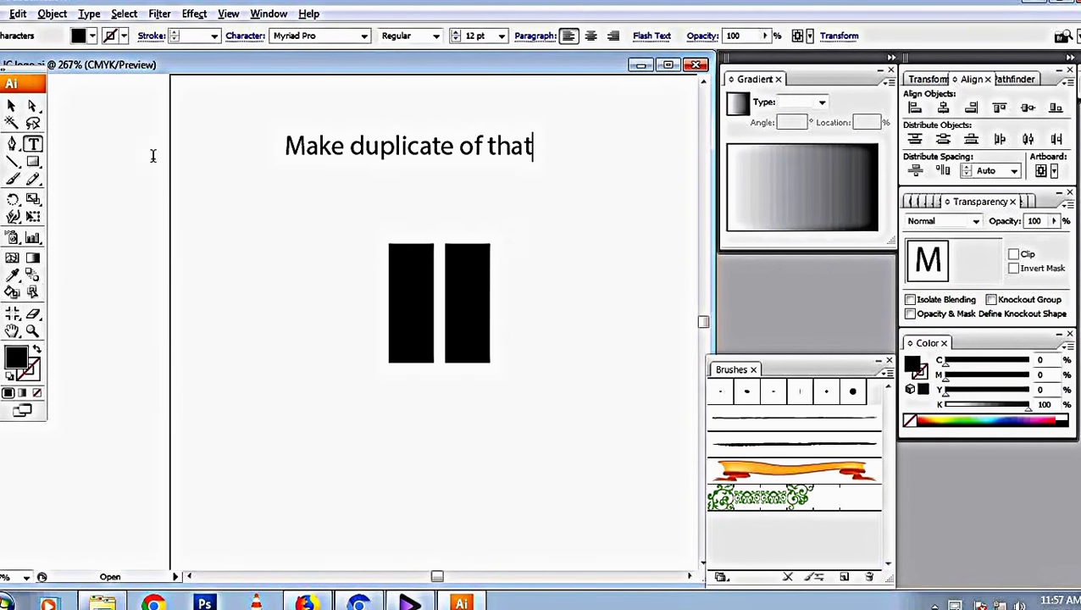
click(11, 105)
click(354, 150)
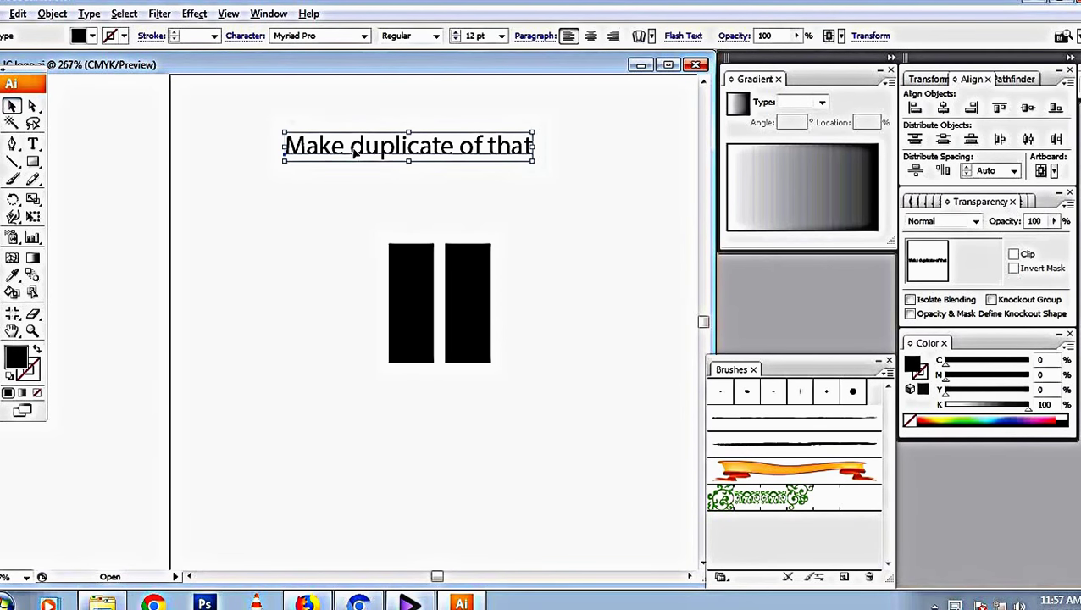
key(Delete)
click(470, 305)
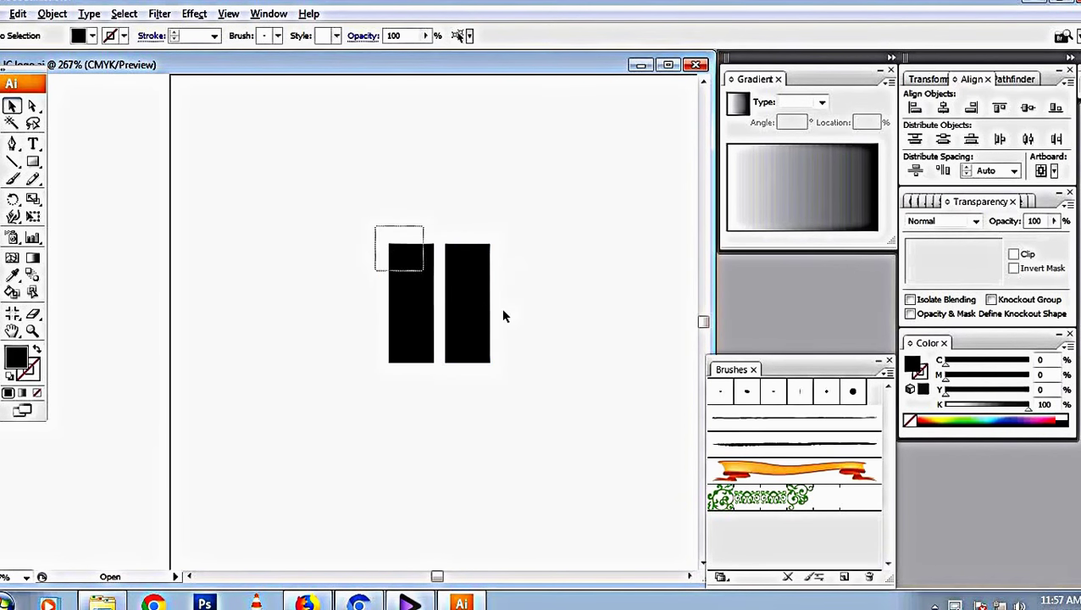
Step: Copy both black bars down and right as a second pair, then select all four bars
key(ctrl+a)
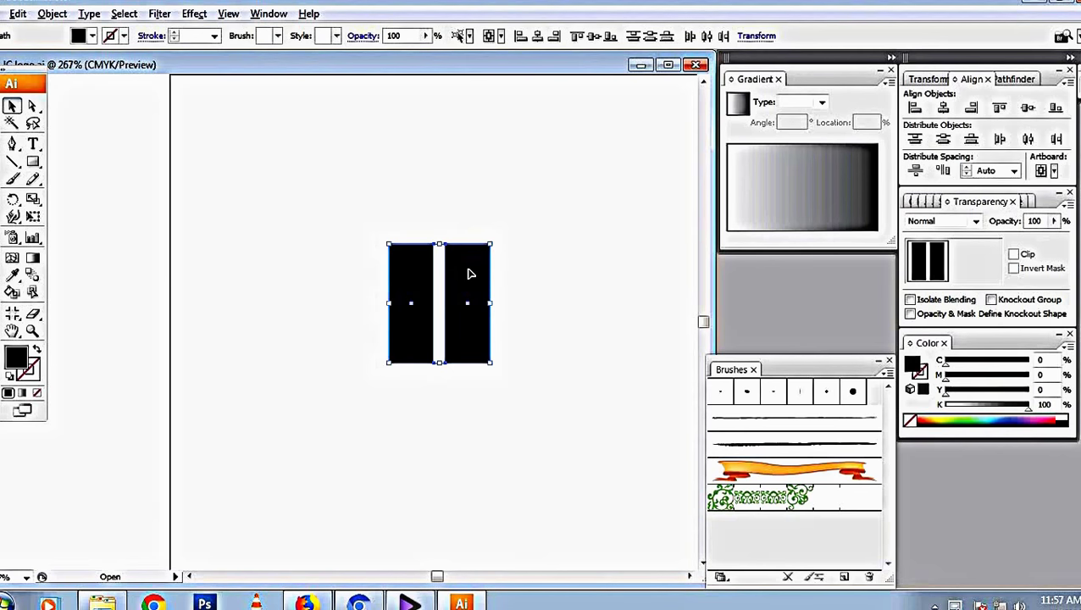
drag(470, 274, 584, 338)
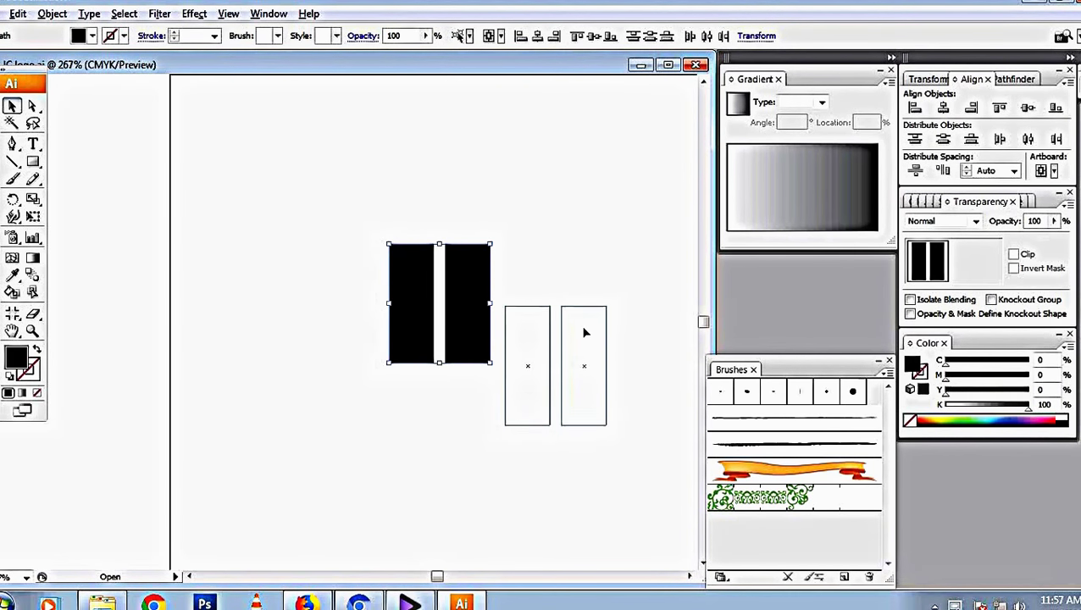
drag(583, 338, 579, 332)
click(639, 253)
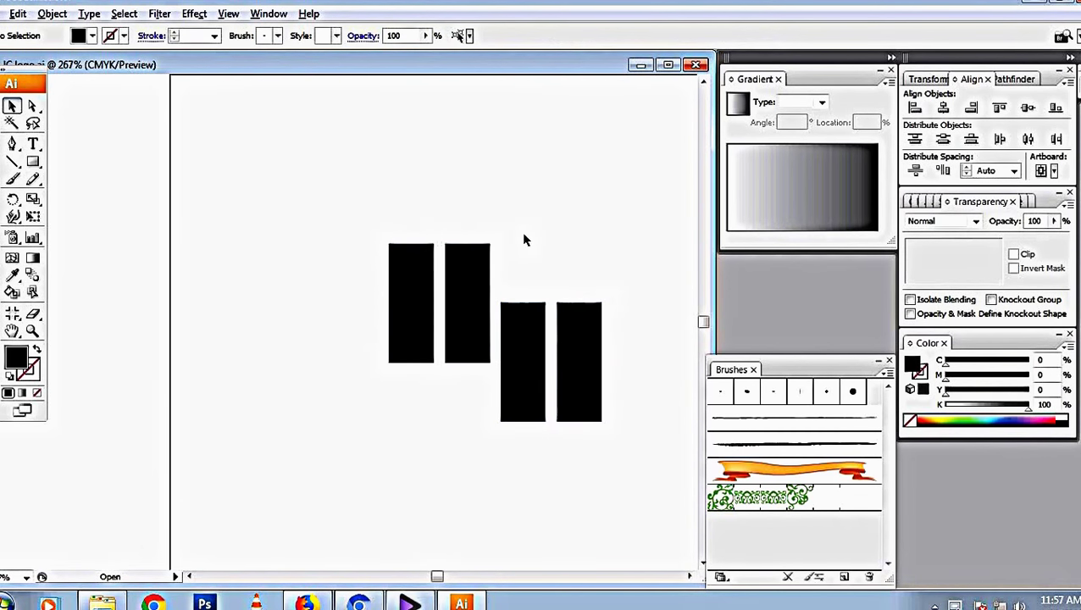
drag(317, 196, 651, 370)
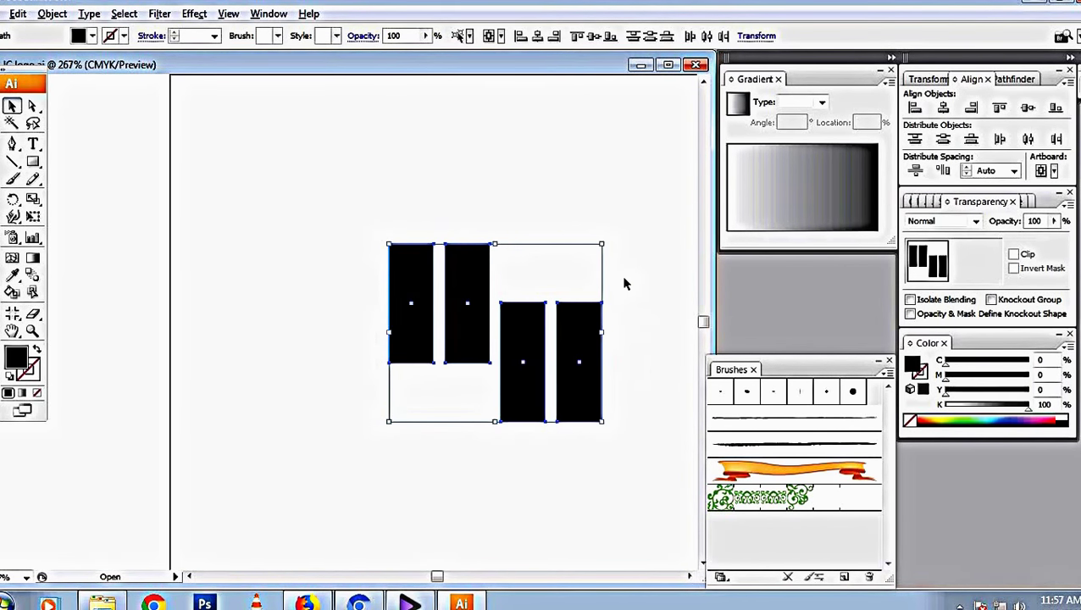
click(33, 217)
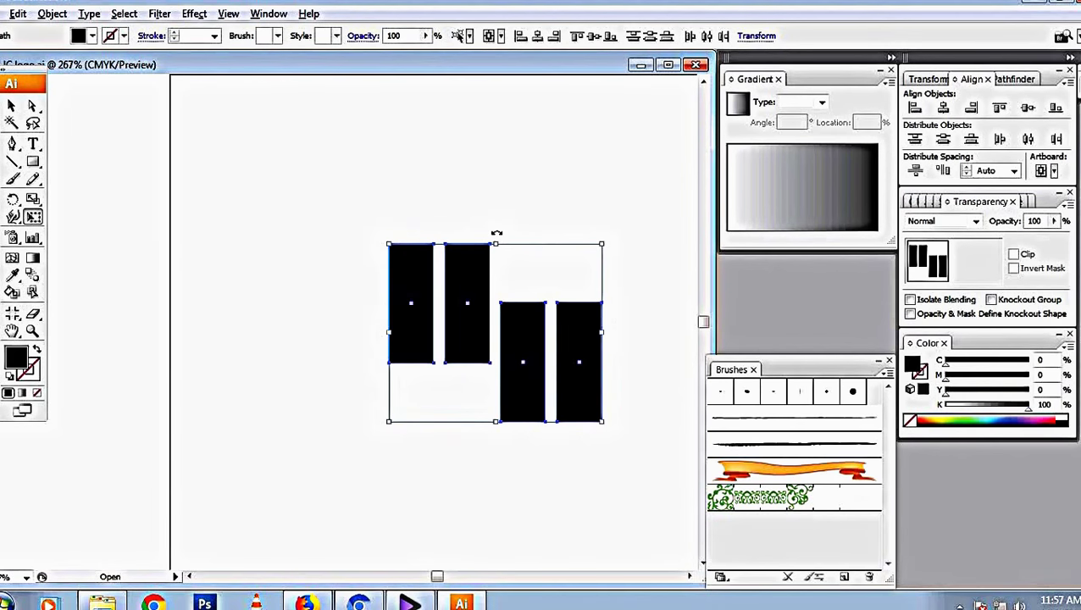
Step: Type the note 'Hold ctrl key' above the bars, then reselect all four rectangles
key(t)
click(429, 182)
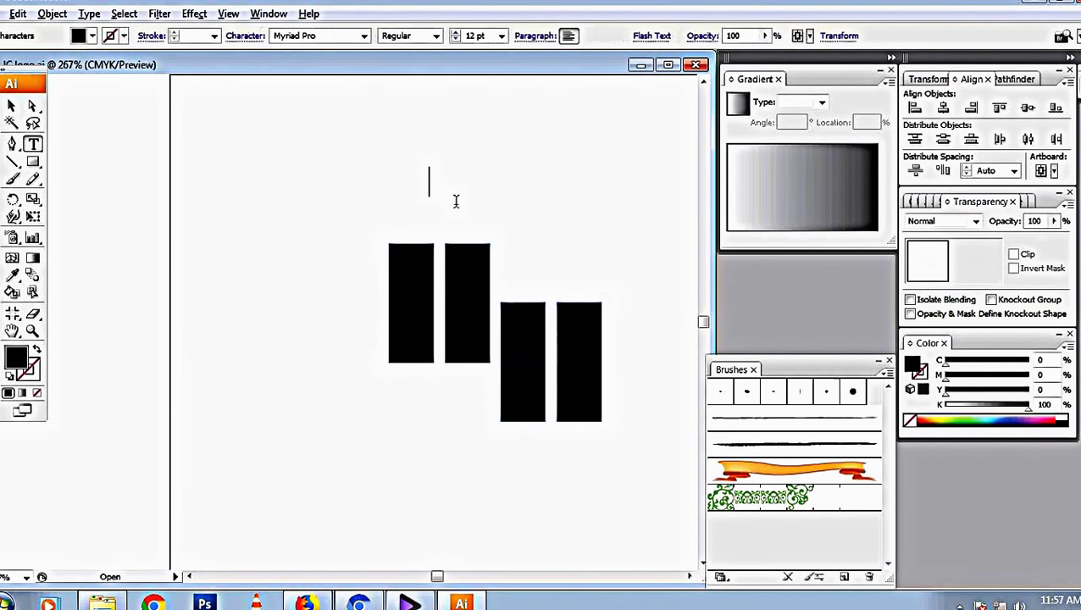
text(Hold )
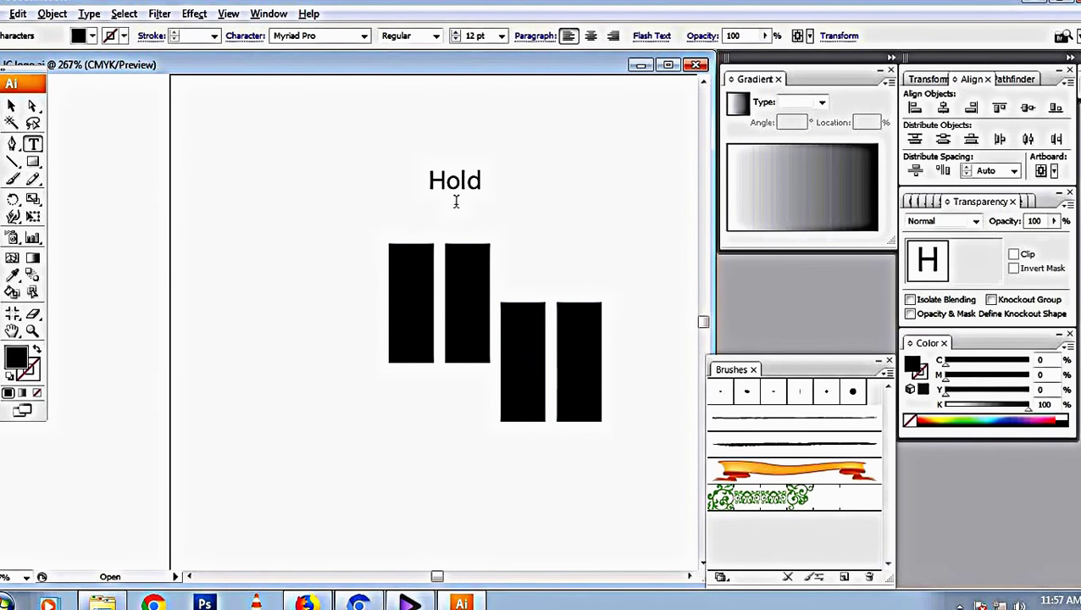
text(c)
key(BackSpace)
text(trl)
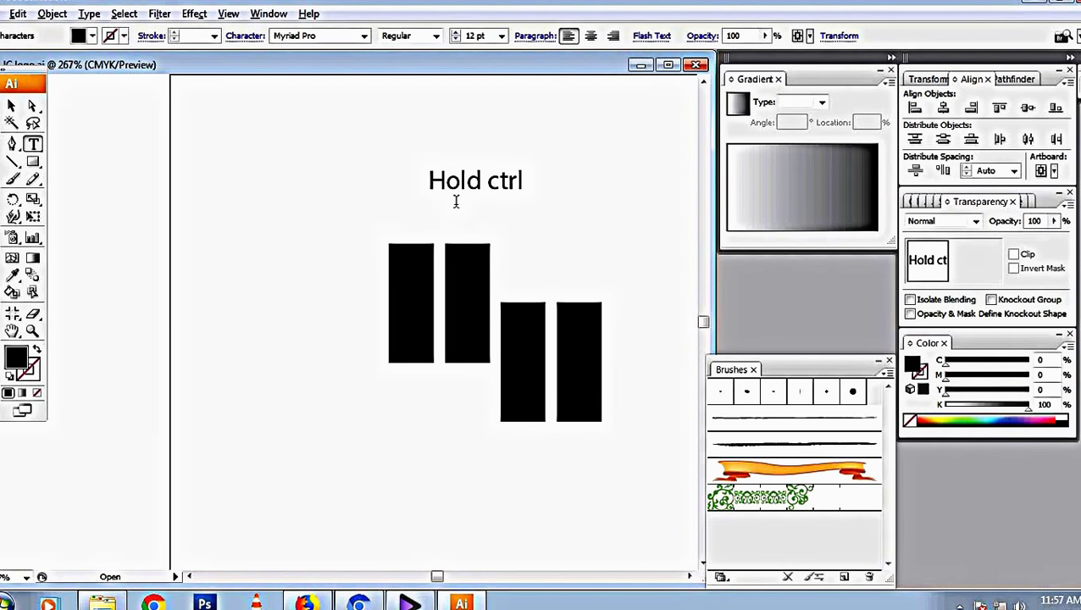
text( key)
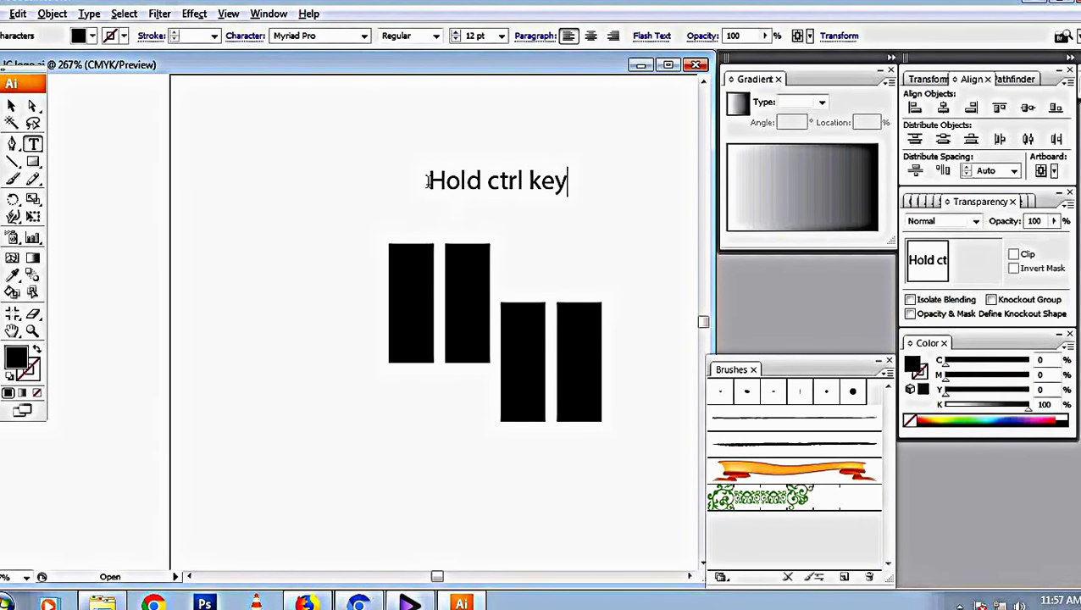
click(10, 103)
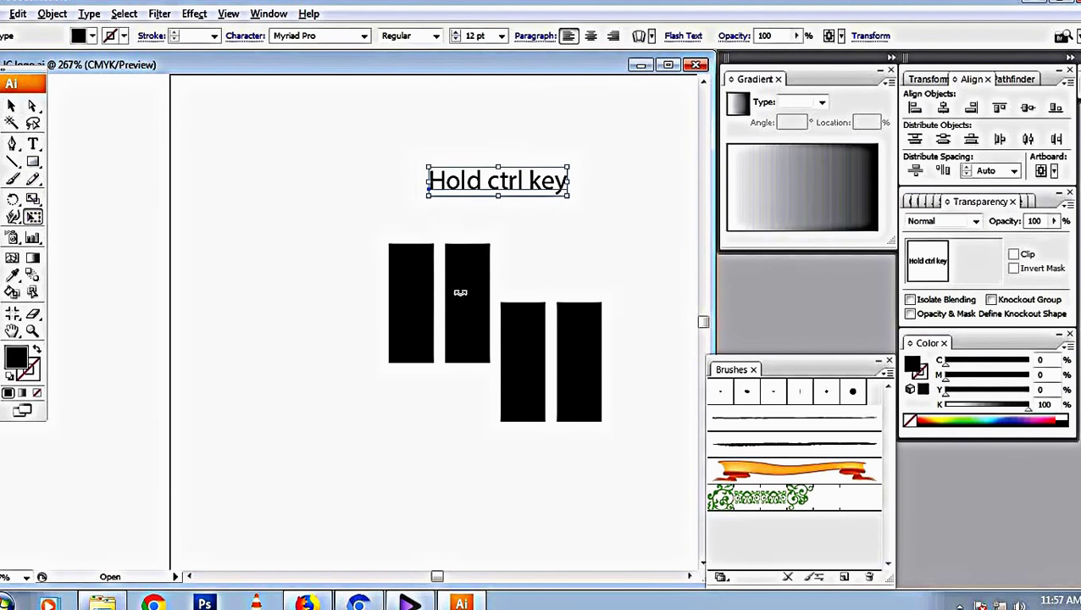
drag(363, 254, 449, 294)
key(ctrl+z)
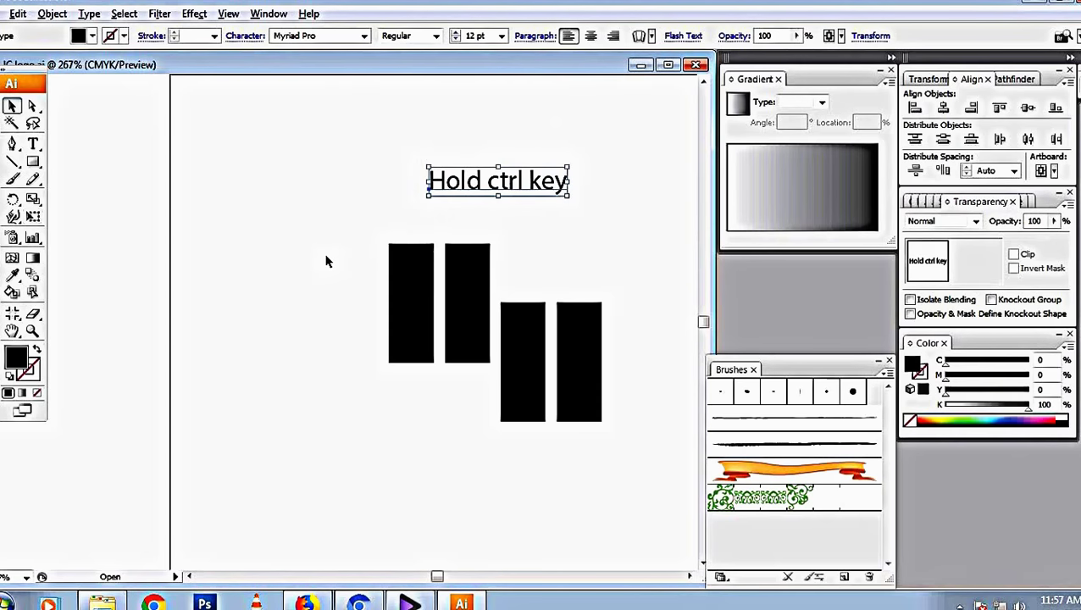
drag(321, 242, 656, 417)
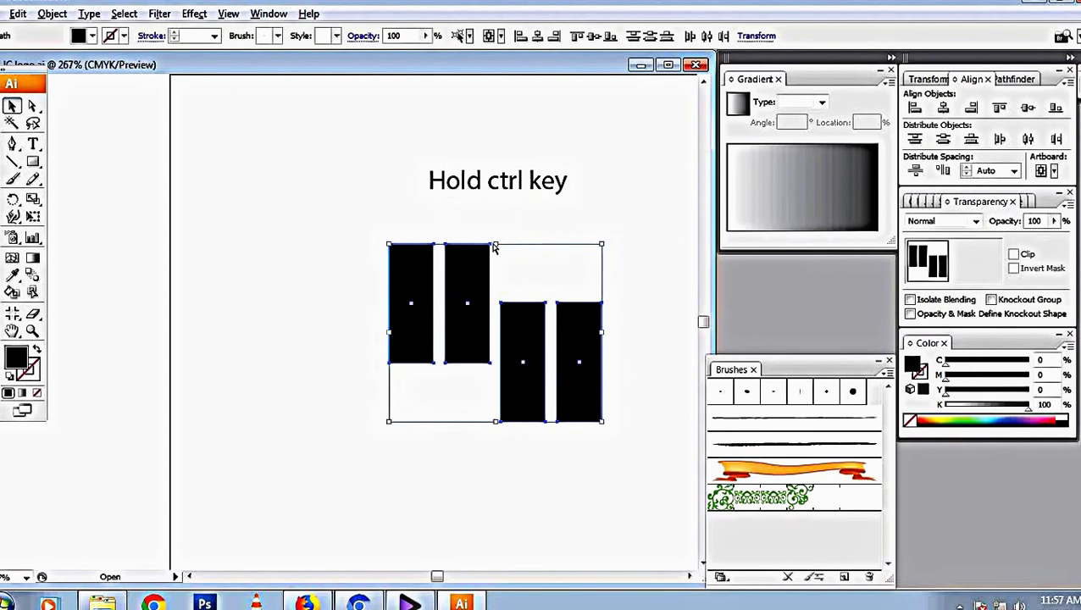
Step: Skew the four black bars into right-slanting parallelograms with Free Transform
key(ctrl)
key(ctrl)
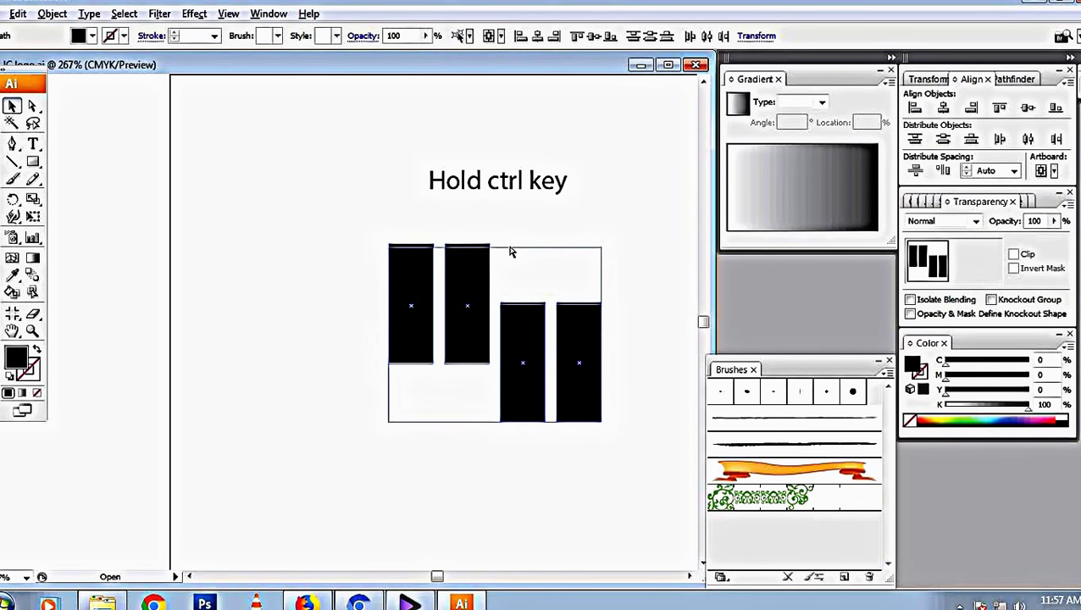
key(ctrl)
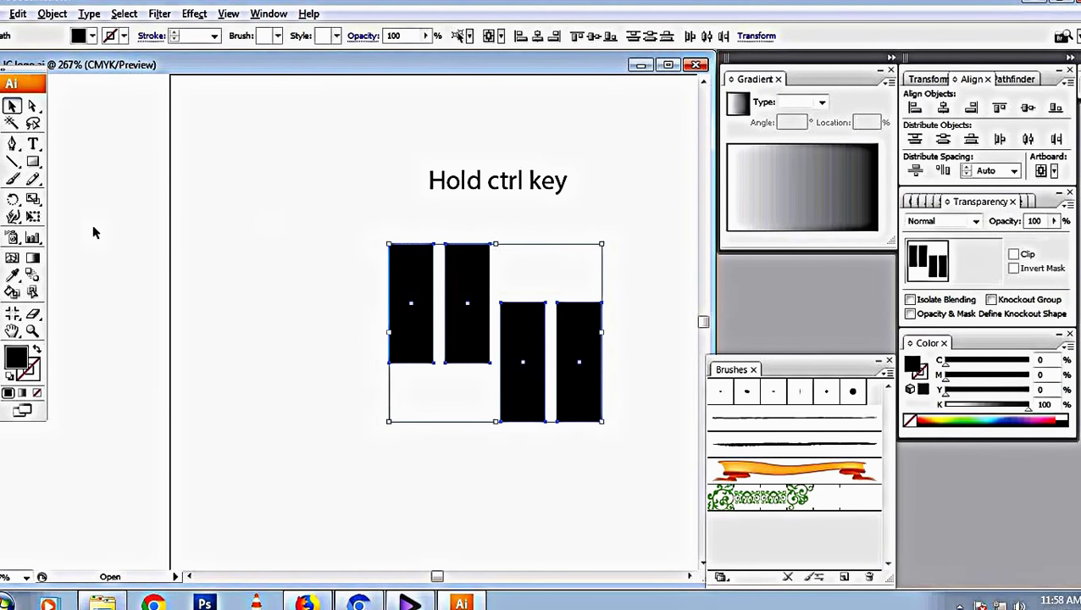
click(33, 217)
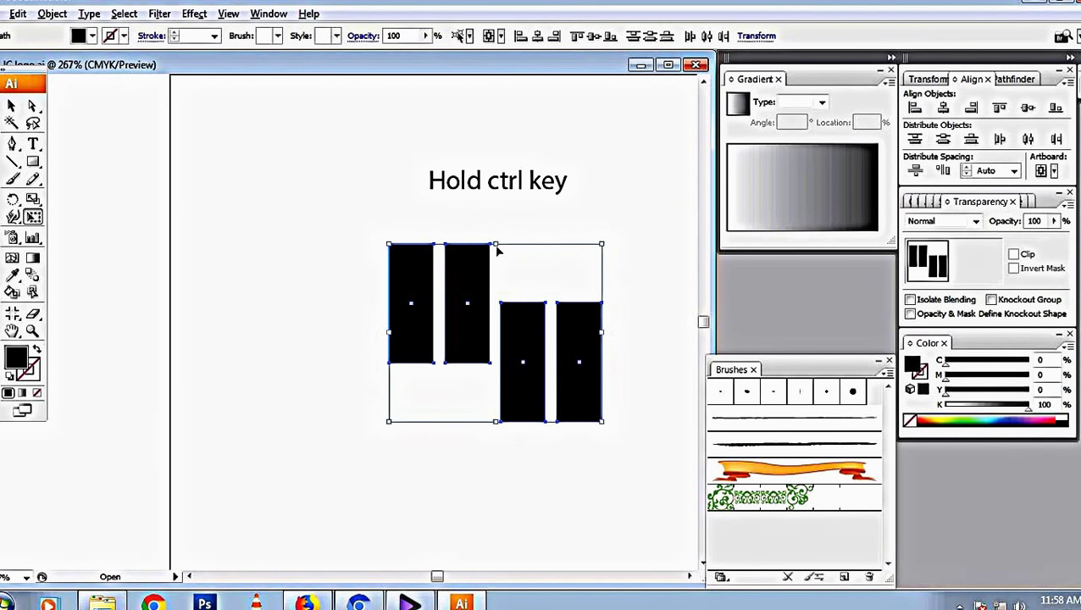
drag(496, 245, 549, 249)
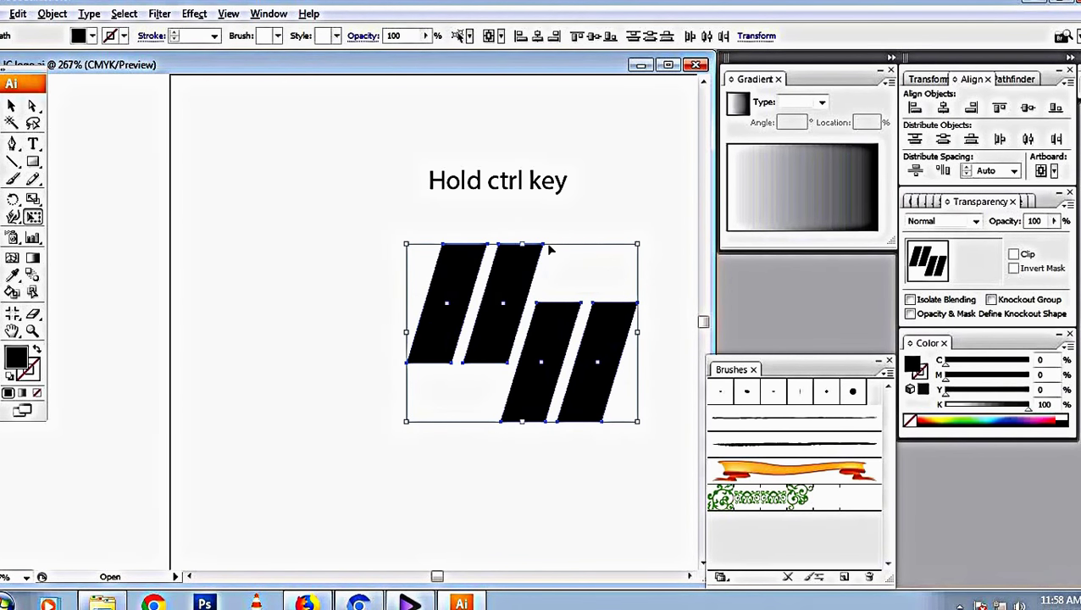
Step: Delete the rightmost slanted bar, leaving three bars
key(v)
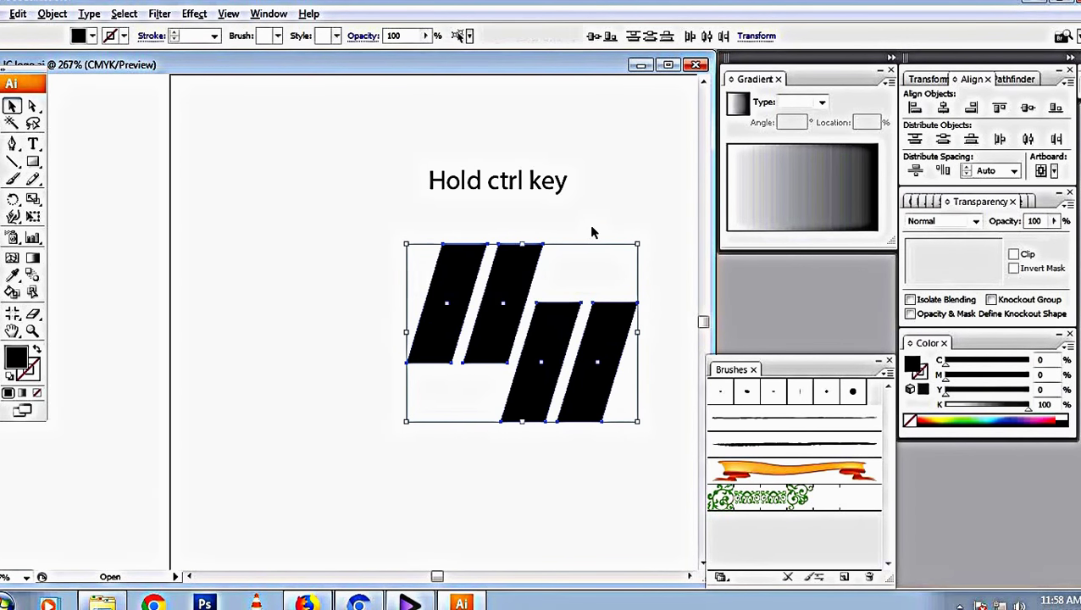
click(599, 236)
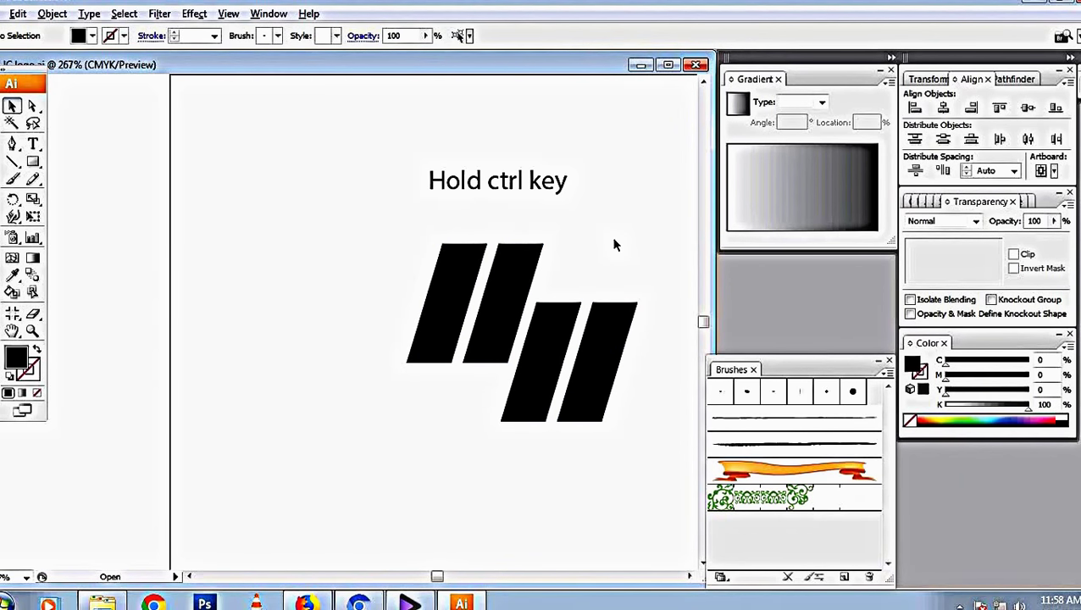
click(601, 325)
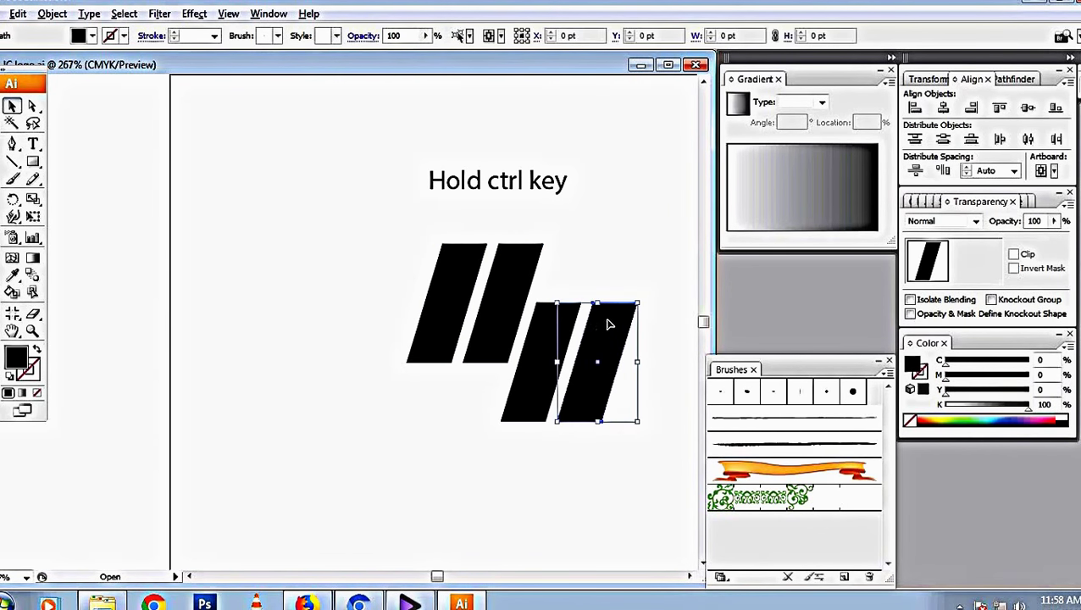
key(Delete)
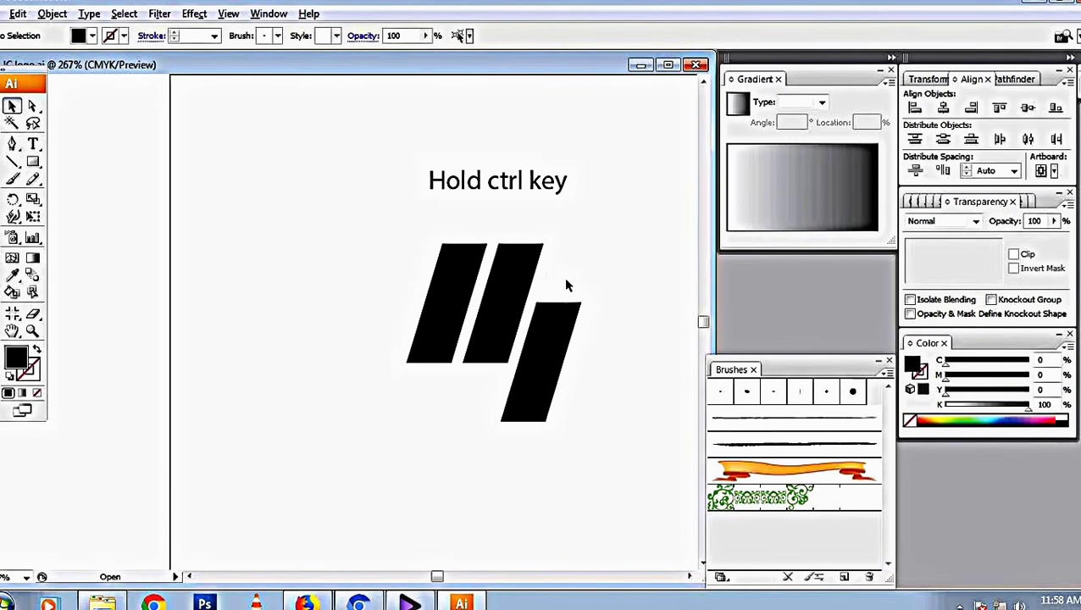
Step: Copy the lower-right bar to the top right and shorten it into a small block
mouse_move(508, 279)
mouse_down()
mouse_move(587, 214)
mouse_move(546, 347)
mouse_move(591, 235)
mouse_up()
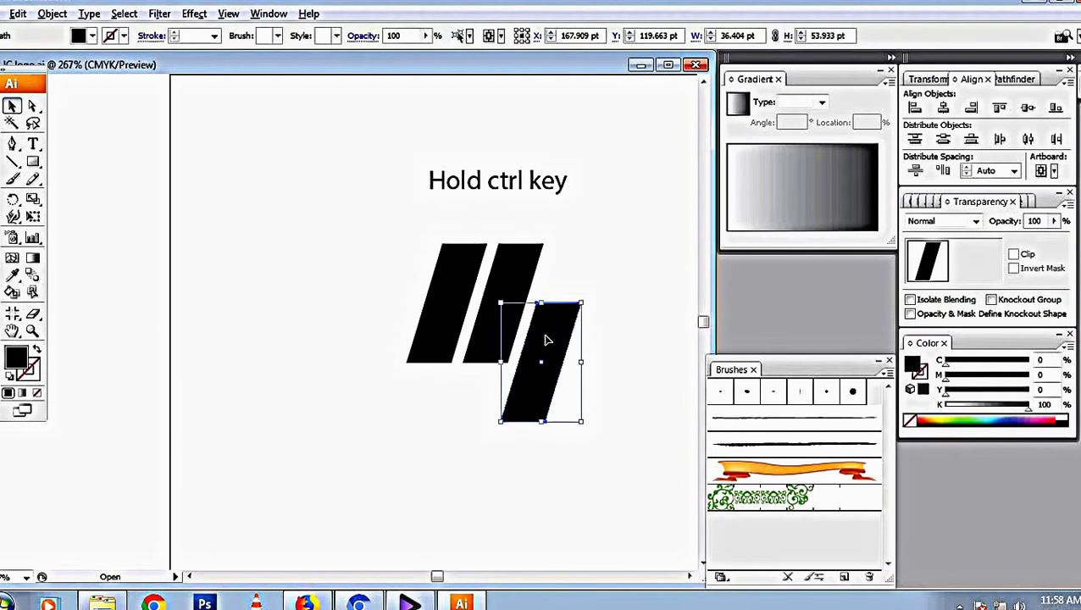
drag(539, 369, 579, 239)
click(651, 257)
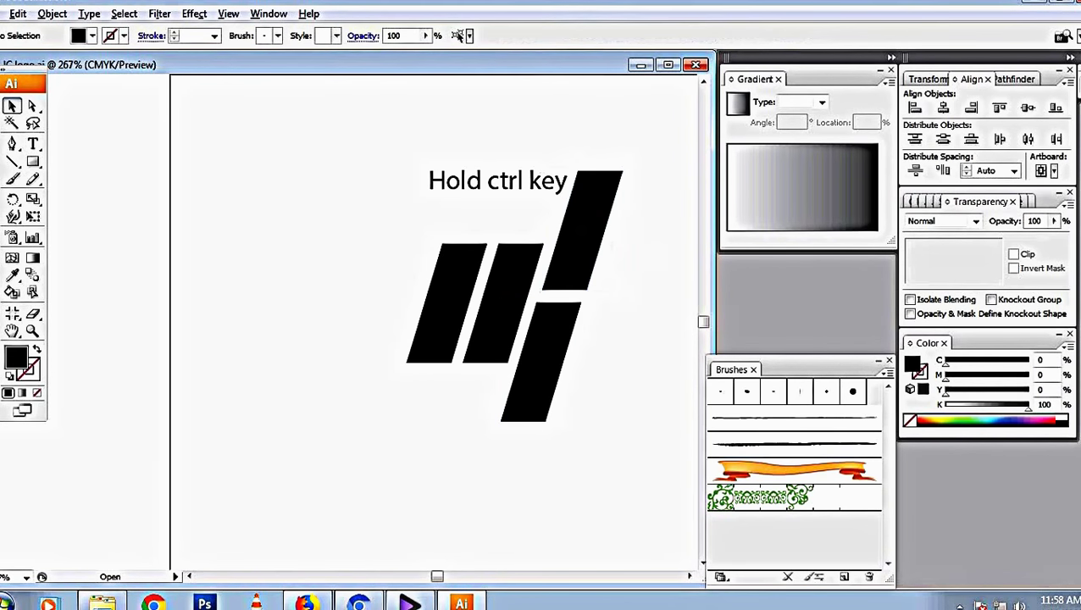
ctrl+click(583, 242)
drag(582, 242, 584, 249)
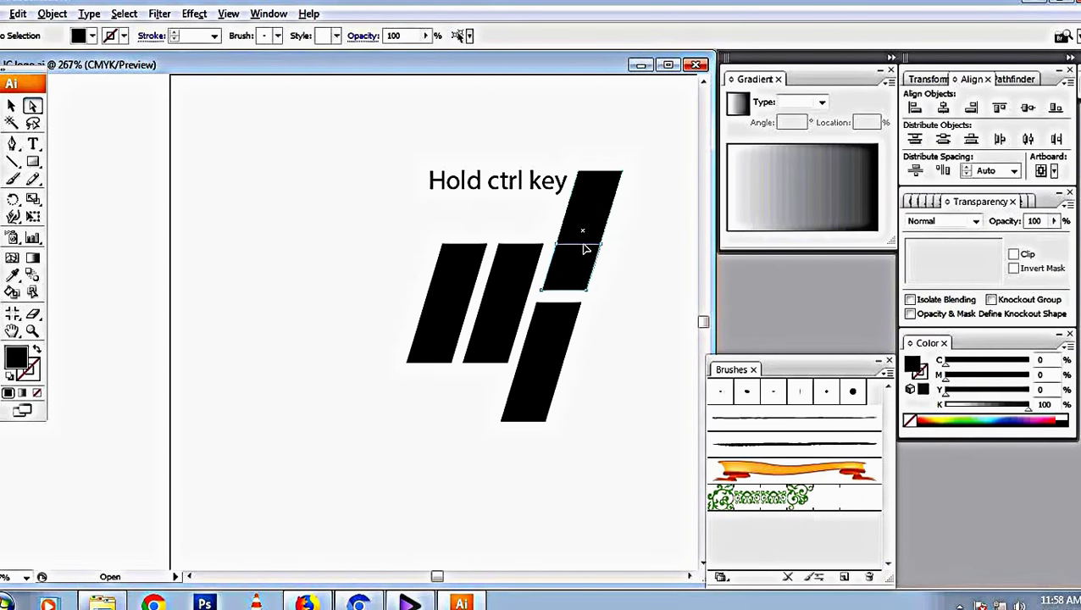
click(631, 277)
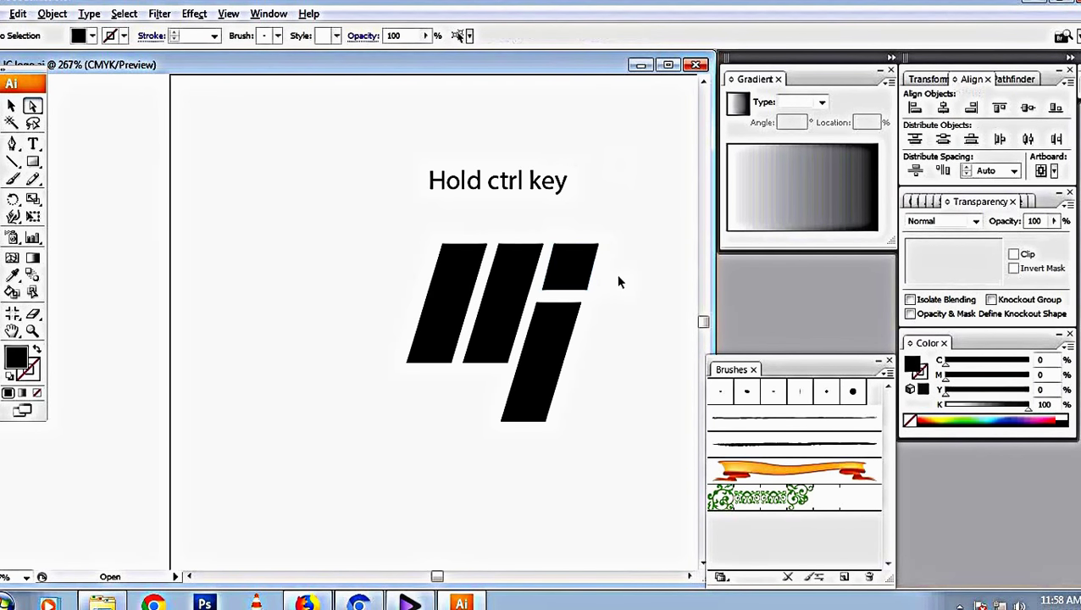
Step: Widen the top-right block by nudging its right-side points to the right
click(578, 254)
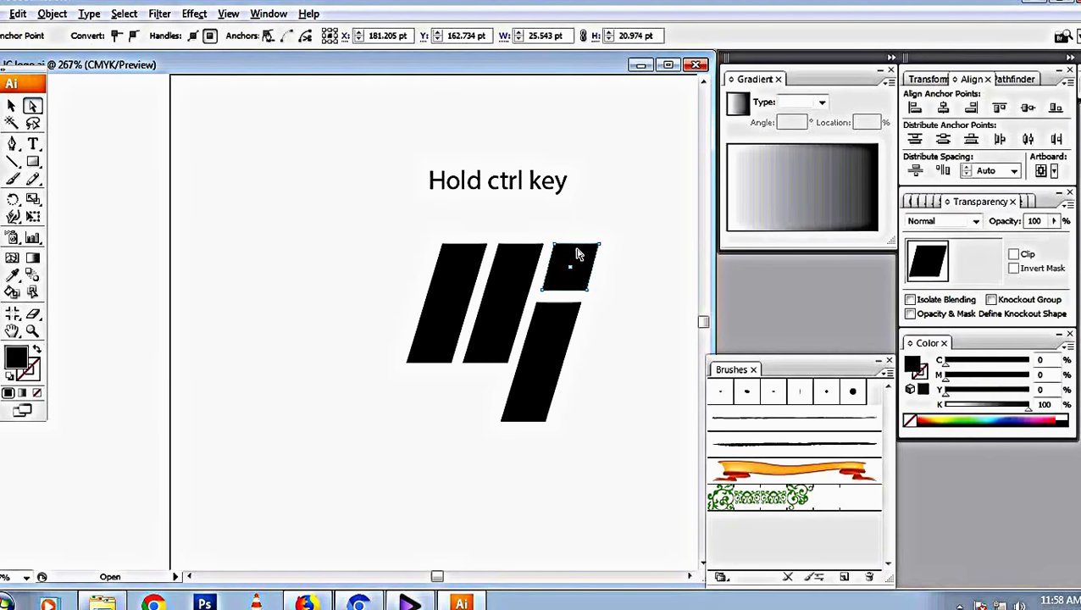
click(650, 260)
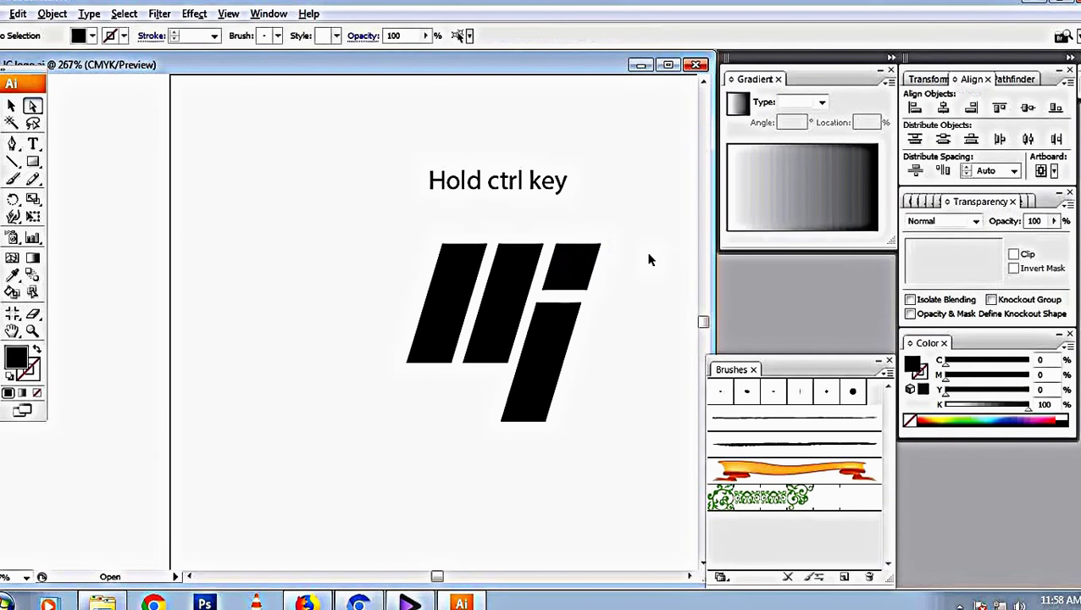
key(ctrl)
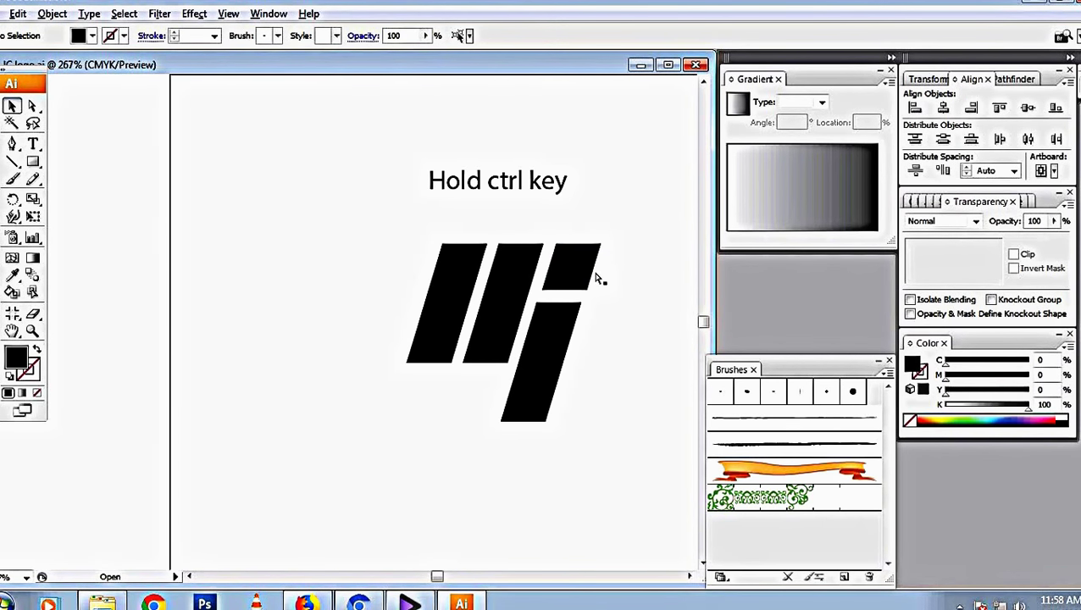
click(593, 277)
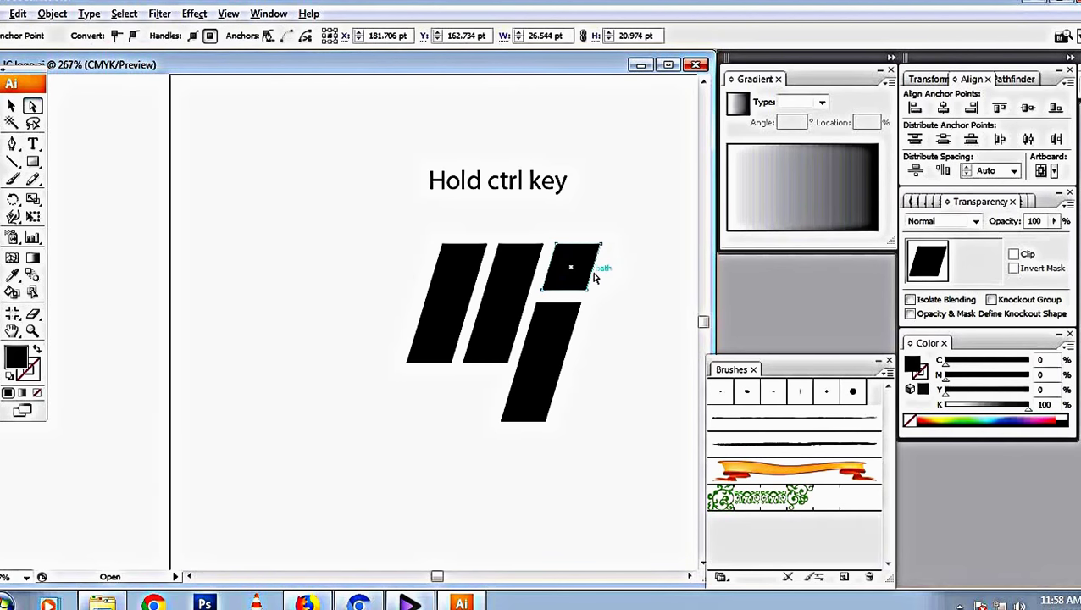
key(Right)
key(Right)
key(Right)
key(Right)
key(Right)
key(Right)
key(Right)
key(Right)
key(Right)
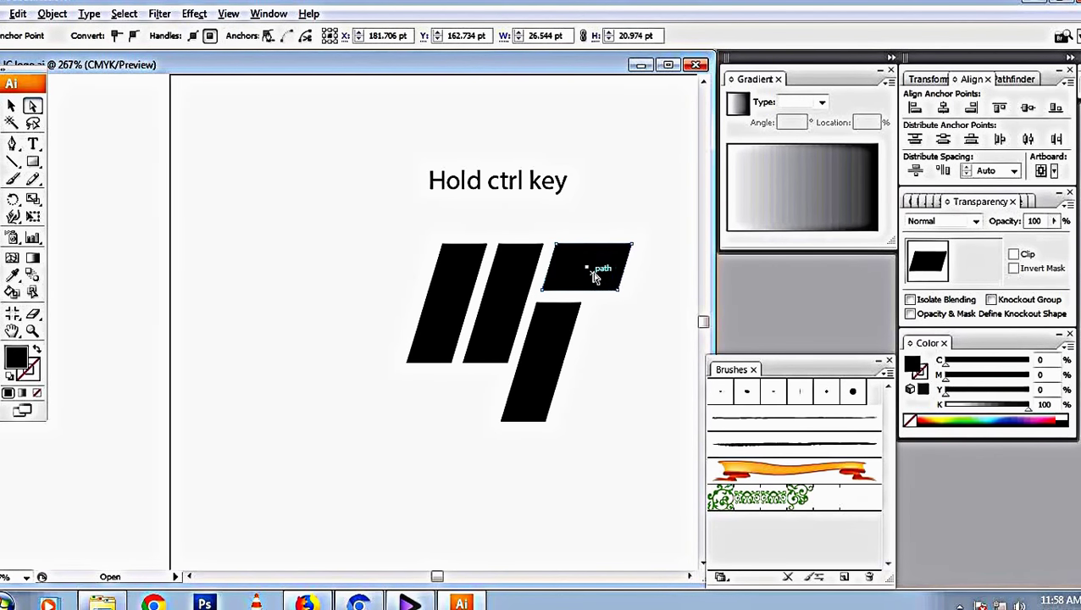
key(Right)
key(Right)
key(Right)
ctrl+click(623, 432)
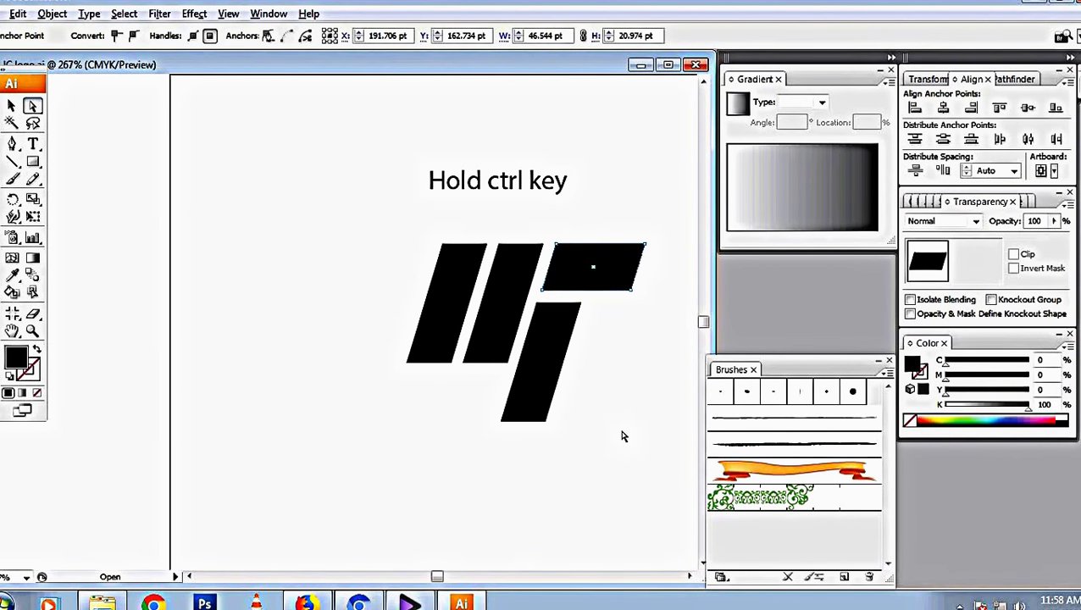
Step: Place a copy of the wide top bar at the bottom left under the tall bars
drag(595, 273, 444, 400)
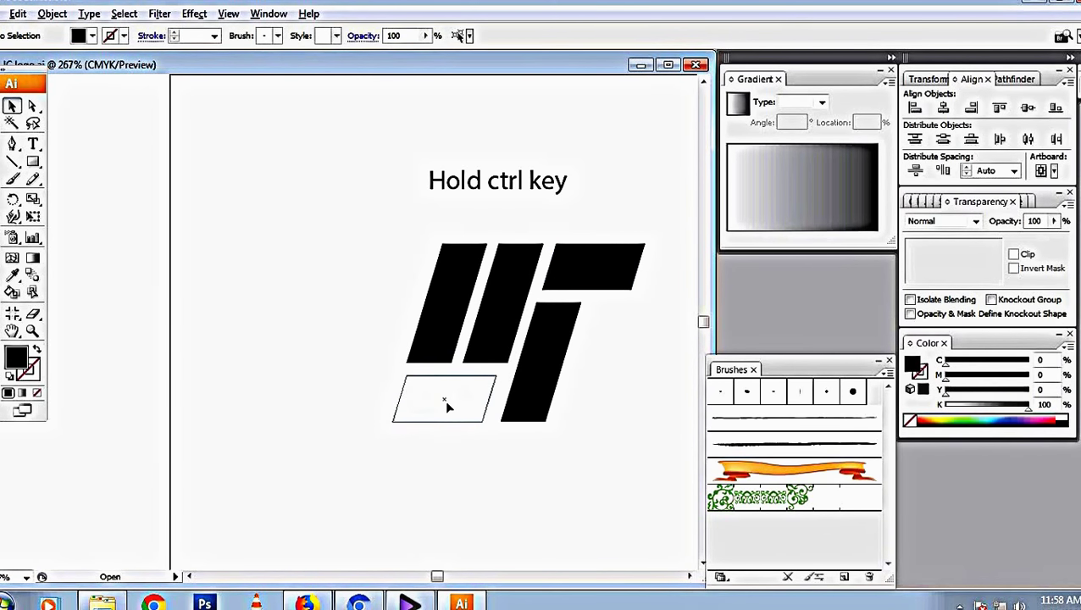
drag(444, 400, 448, 407)
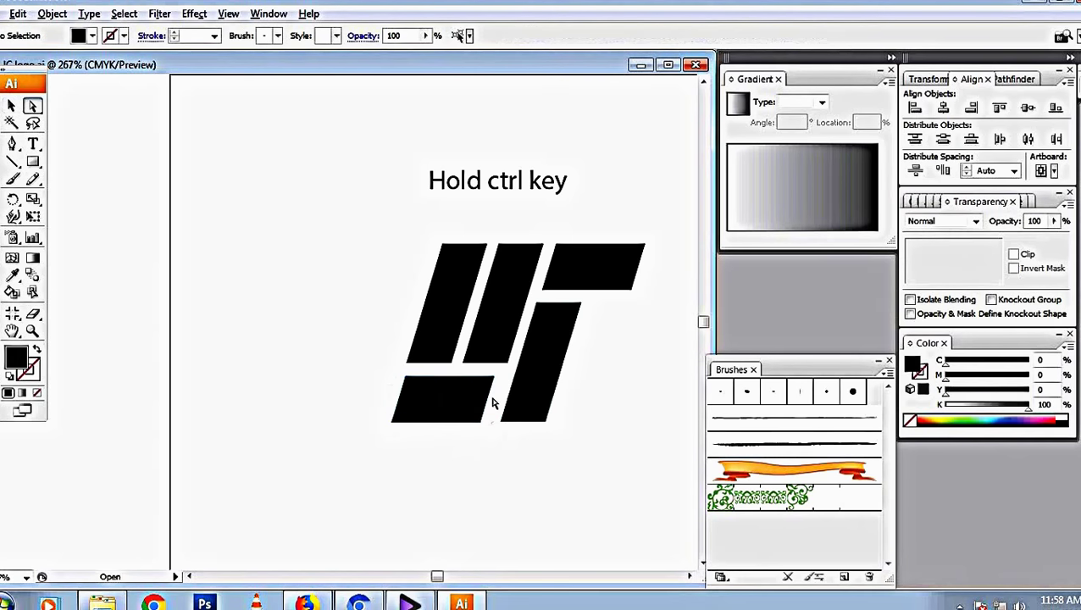
key(a)
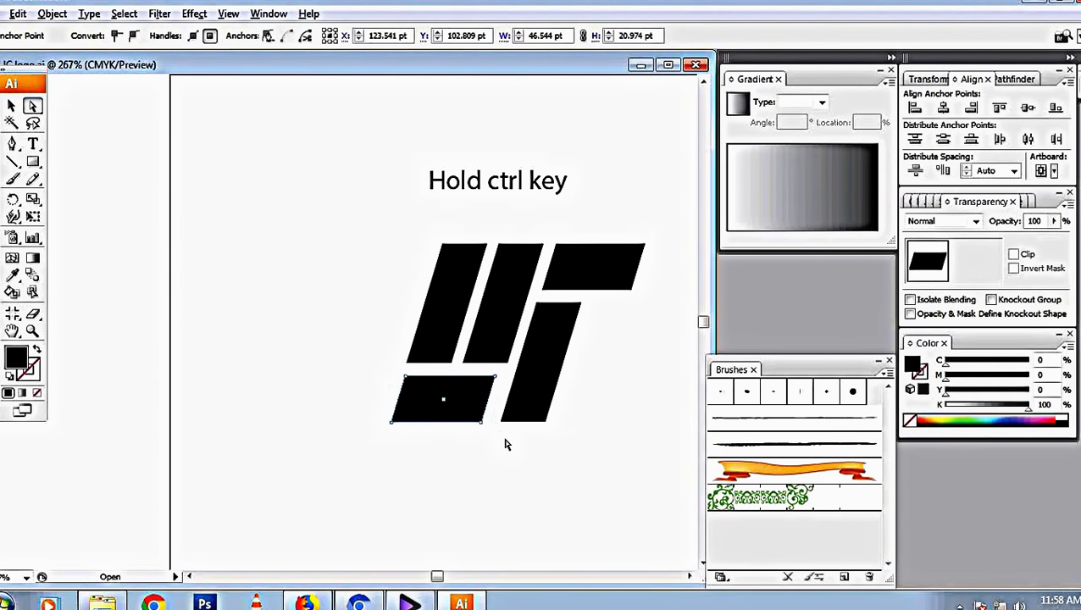
Step: Delete the 'Hold ctrl key' caption and widen the bottom-left bar slightly
click(534, 191)
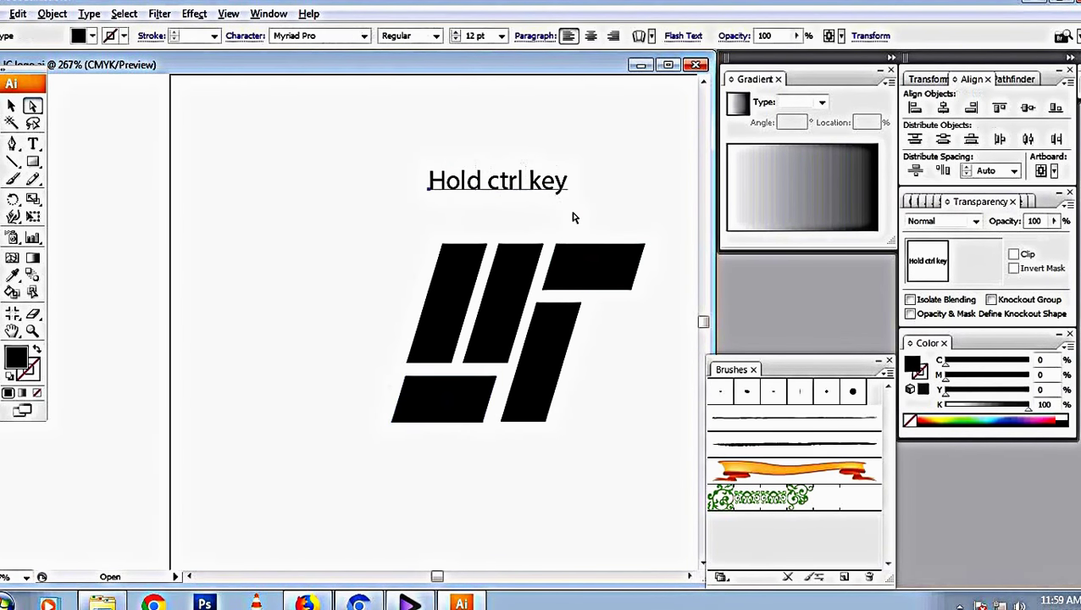
key(Delete)
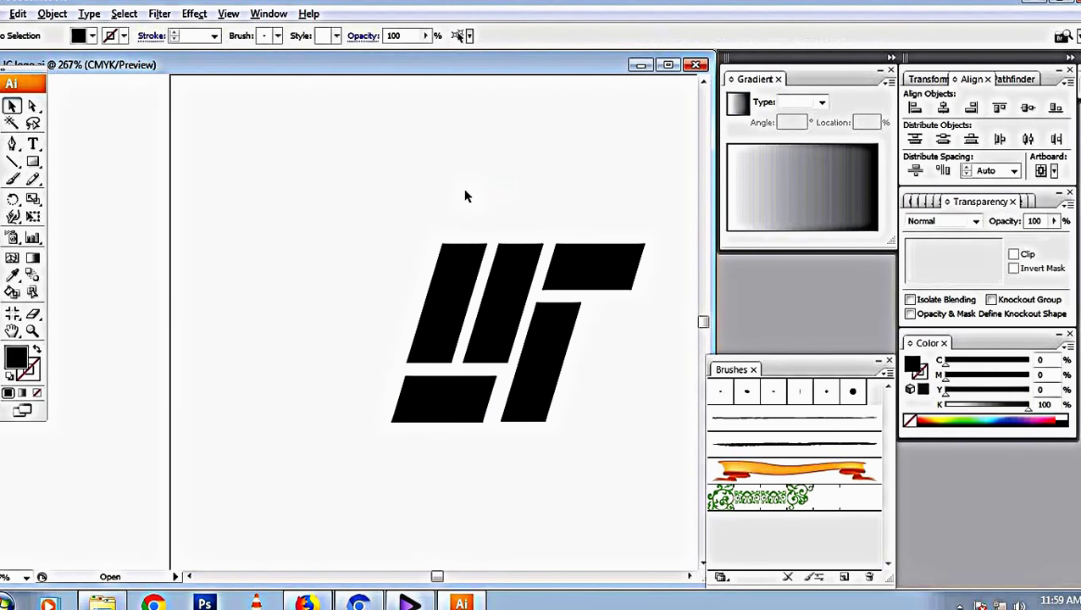
click(470, 383)
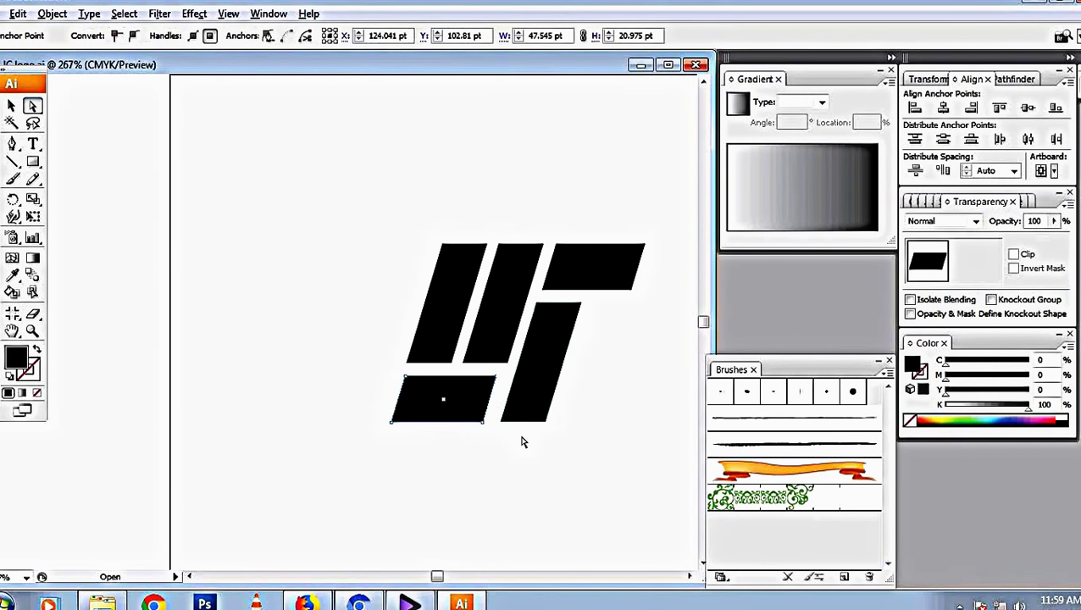
key(Right)
key(Right)
key(Right)
key(Right)
click(642, 368)
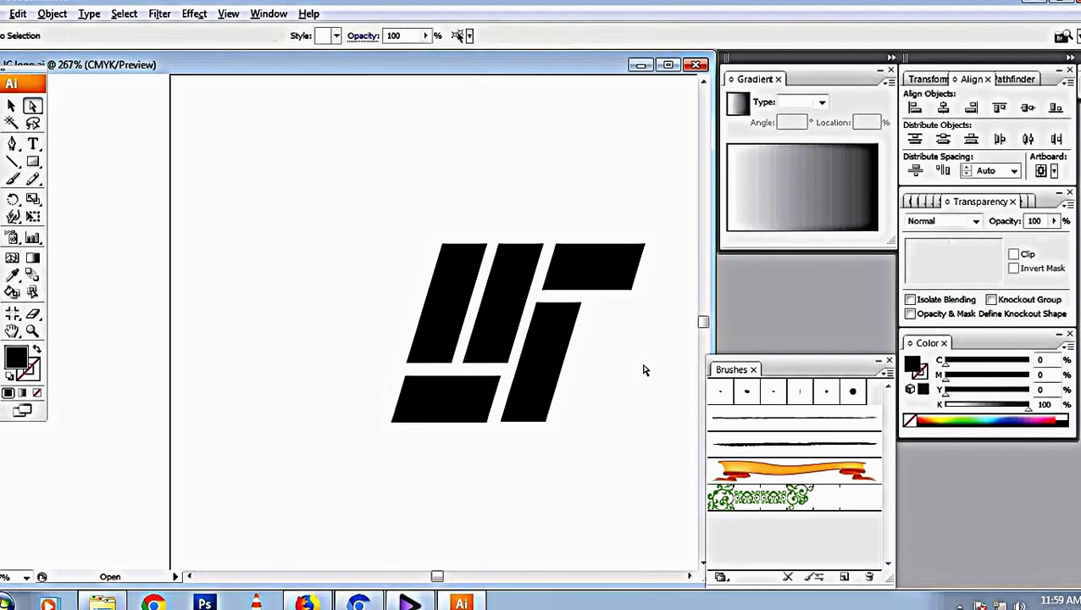
Step: Move the lower right bar and the bottom bar to the right to form the J
key(v)
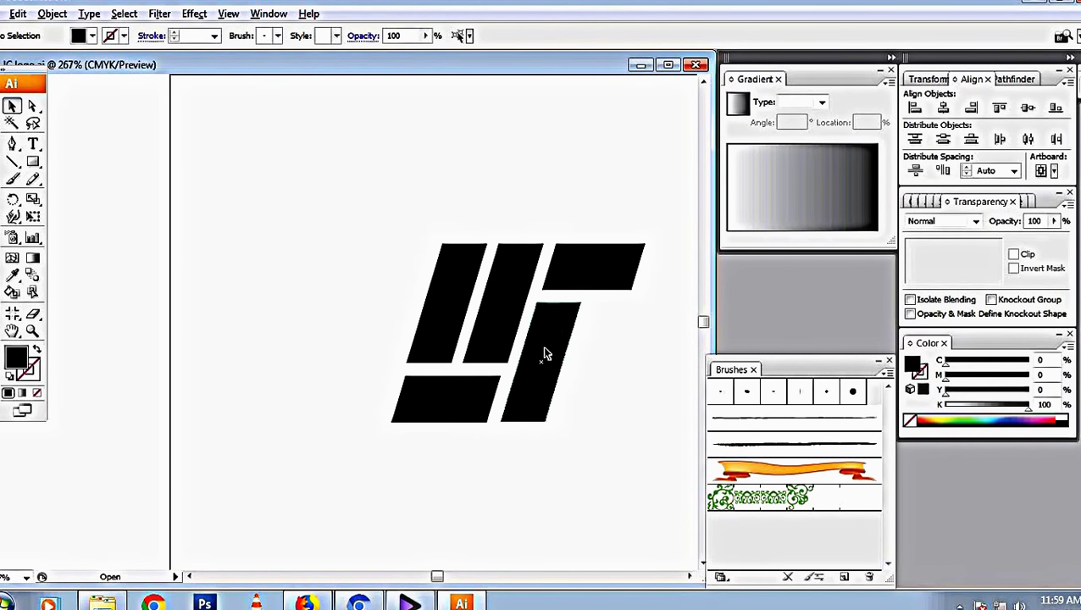
mouse_move(543, 354)
mouse_down()
mouse_move(591, 359)
mouse_move(588, 350)
mouse_up()
key(ctrl+shift+a)
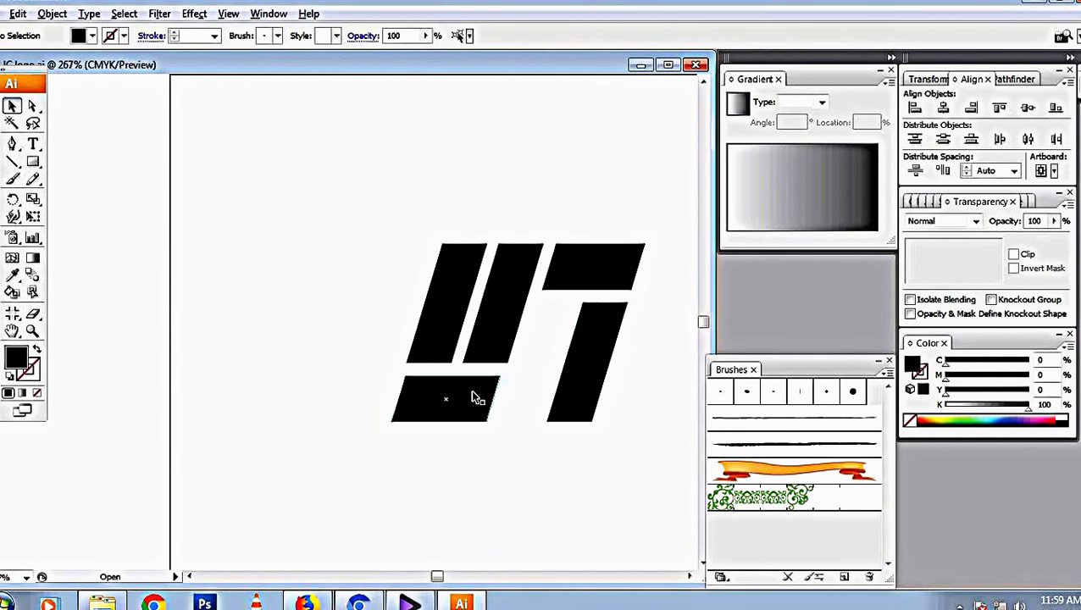
drag(474, 391, 580, 388)
click(665, 345)
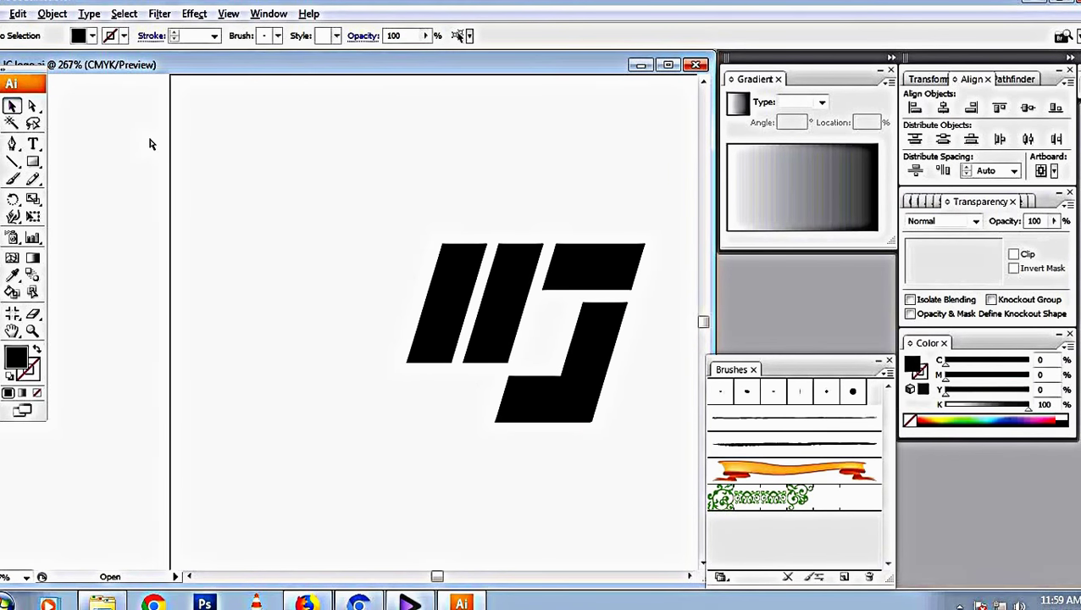
Step: Save as 'MJ Logo new.ai' in Logo for YouTube, confirming the Illustrator CS3 options
click(3, 14)
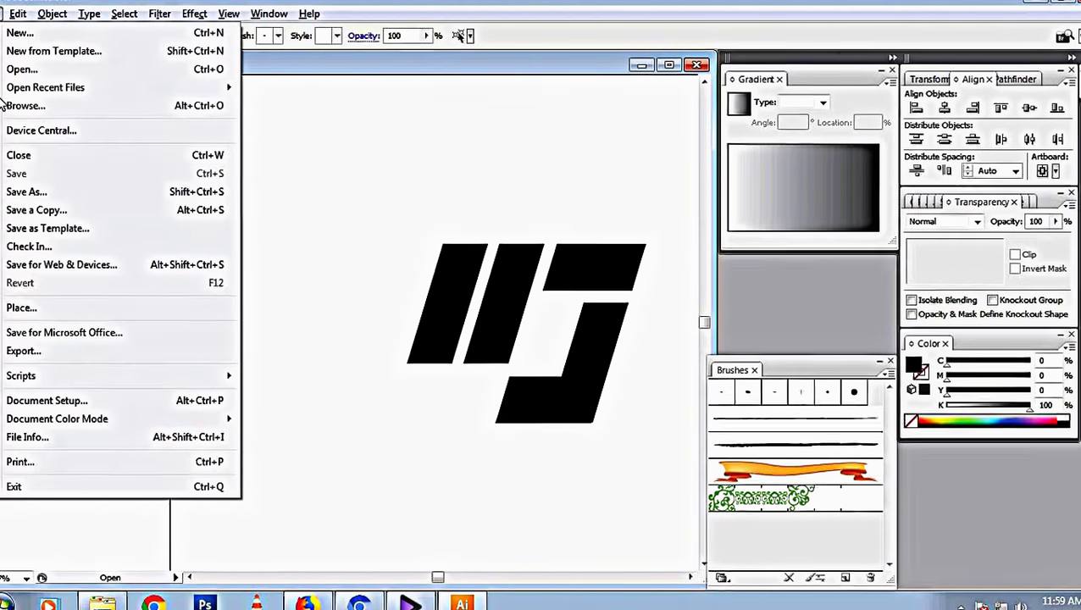
click(22, 193)
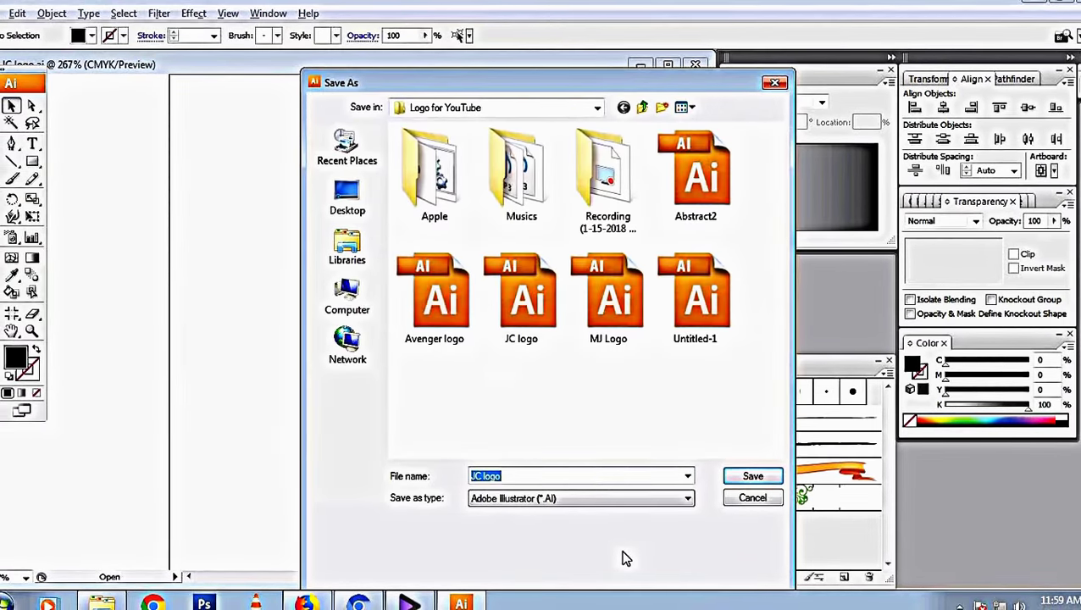
text(MJ Logo)
text( new)
key(Return)
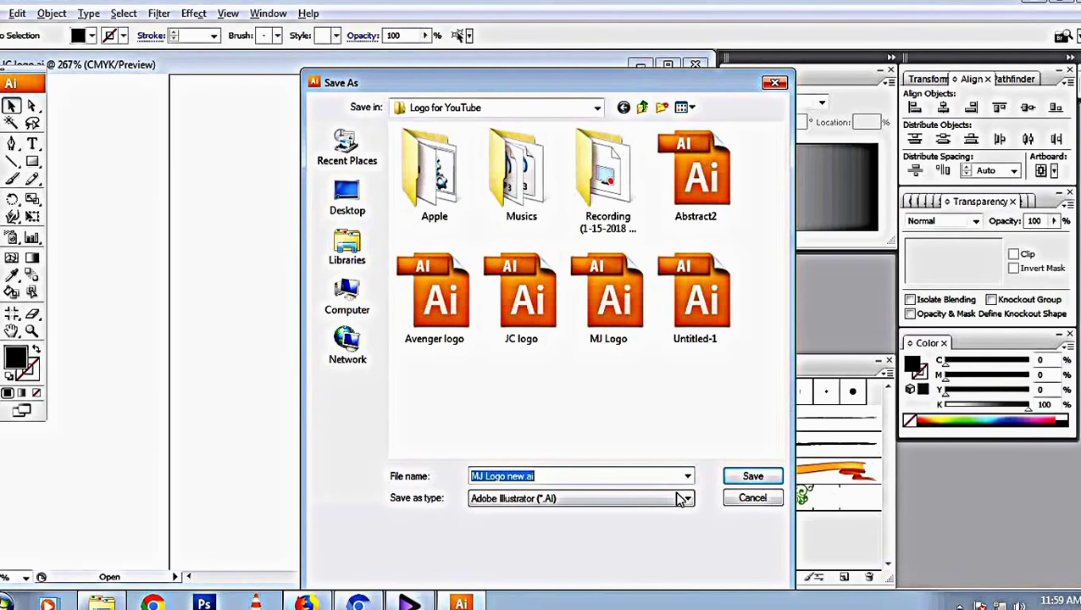
click(743, 480)
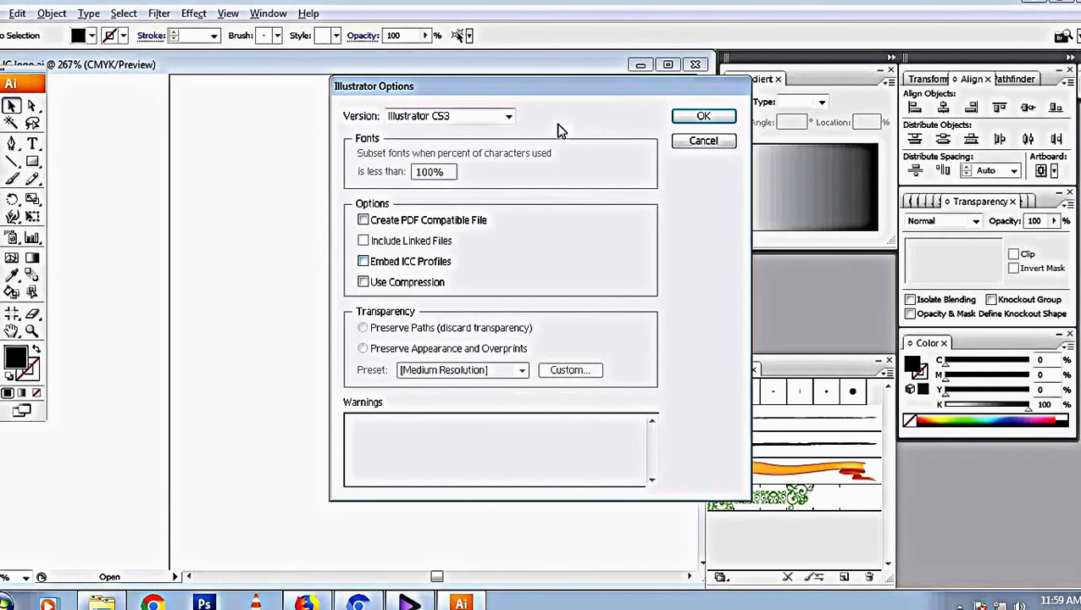
click(680, 121)
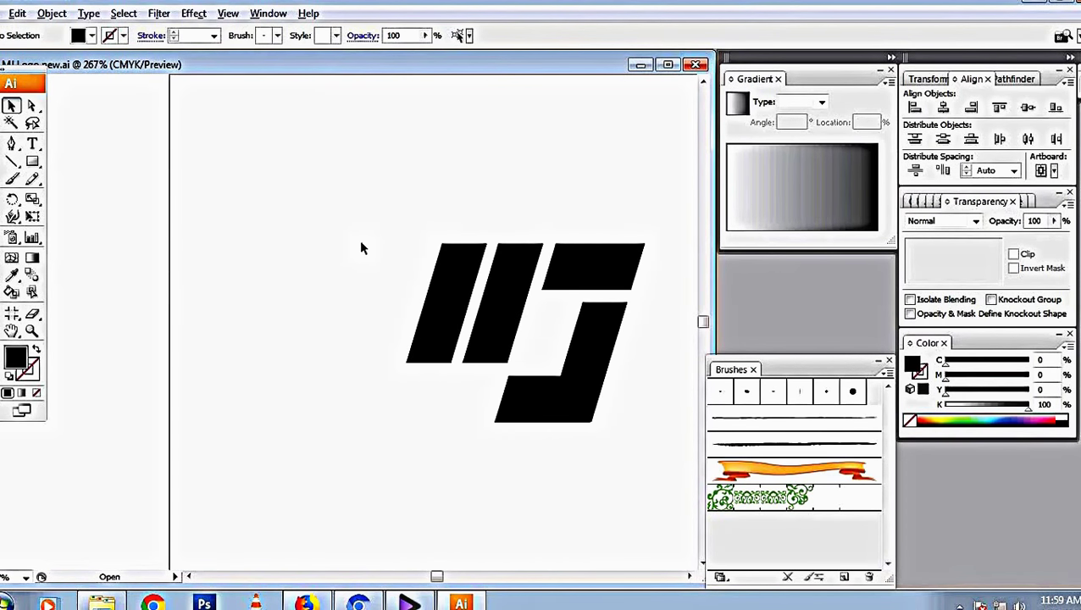
Step: Lower and re-slant the two left bars' top points into short blocks using arrow-key nudges
click(497, 263)
click(535, 223)
key(a)
drag(429, 227, 549, 256)
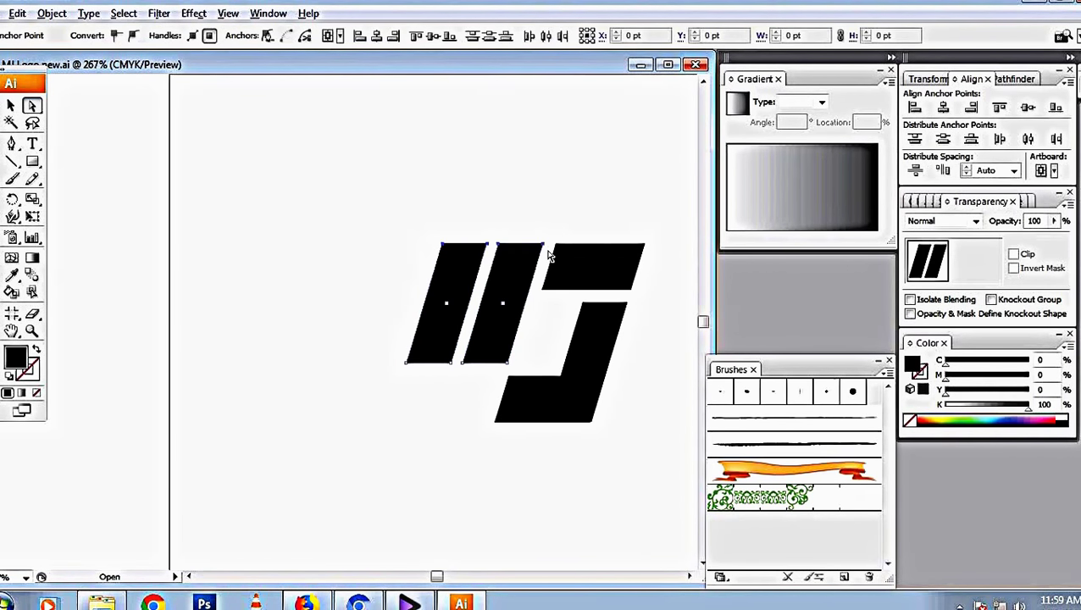
key(Down)
key(Down)
key(Down)
key(Right)
key(Right)
key(Right)
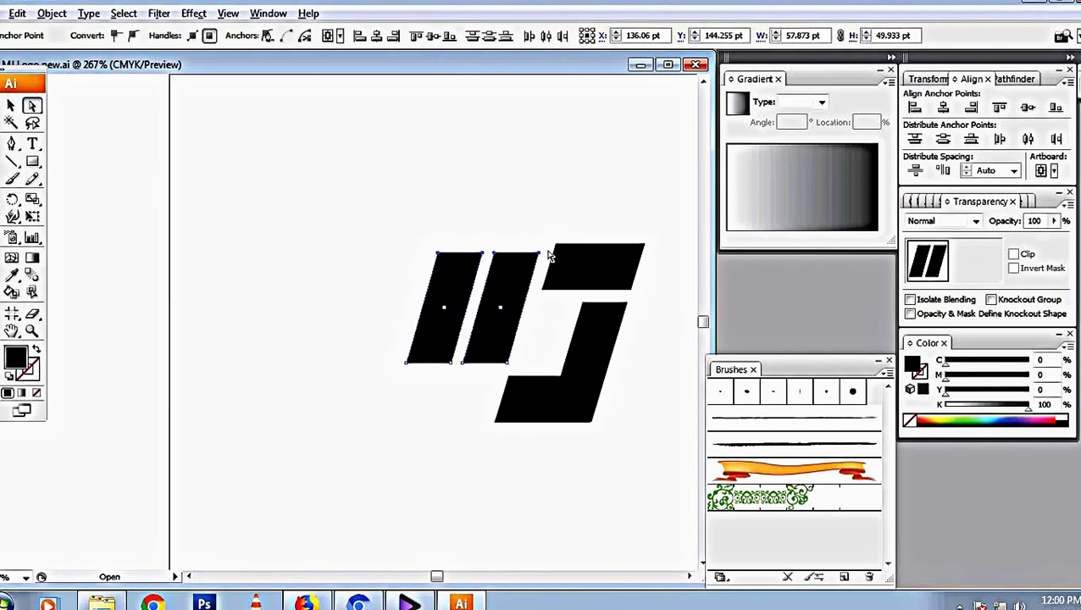
key(Right)
key(Right)
key(Right)
key(Down)
key(Down)
key(Down)
key(Down)
key(Down)
key(Down)
key(Left)
key(Left)
key(Left)
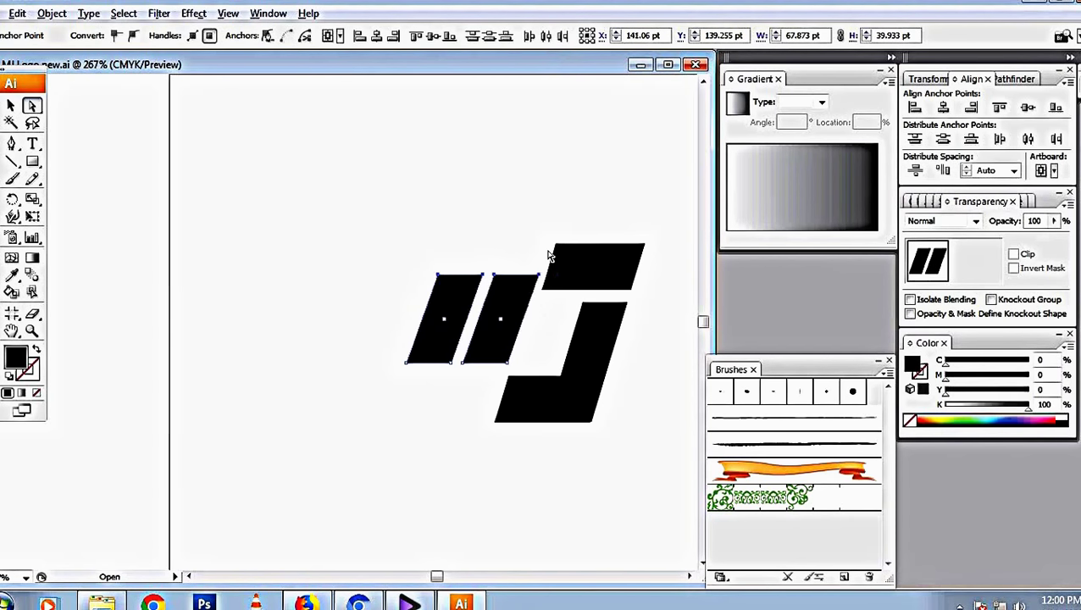
key(Left)
key(Left)
key(Left)
key(Down)
key(Down)
key(Down)
key(Down)
key(Down)
key(Down)
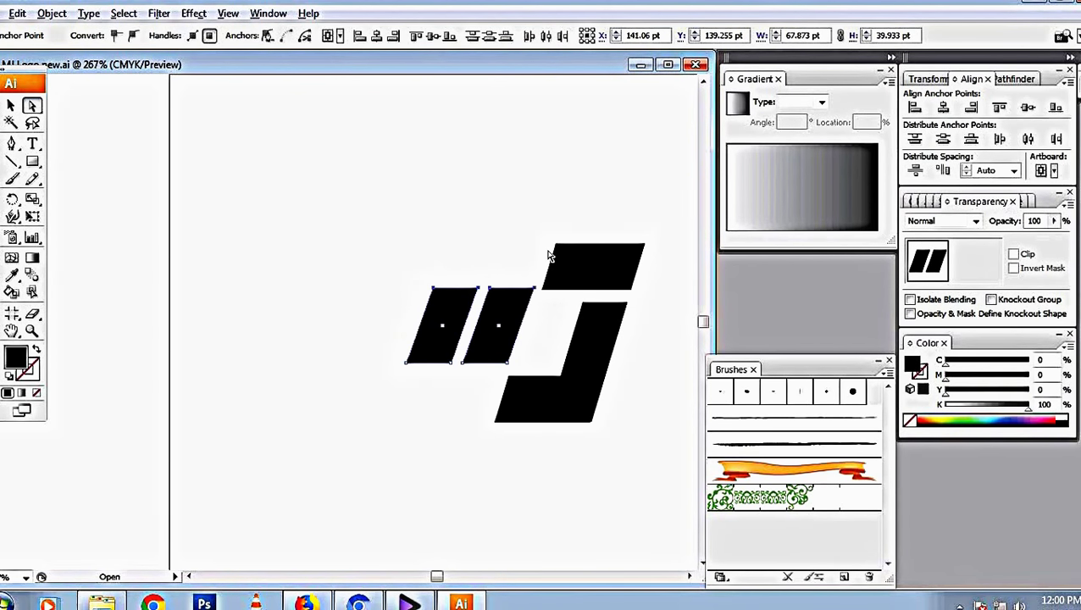
key(Down)
key(Down)
key(Down)
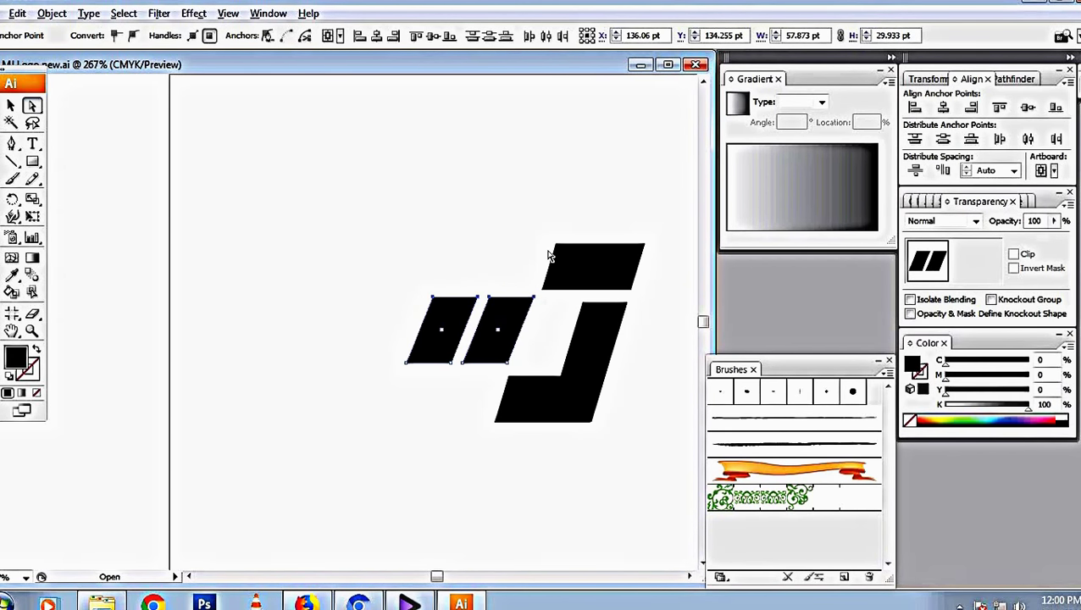
Step: Stretch the top bar's left edge leftward so it spans above the left blocks
click(550, 255)
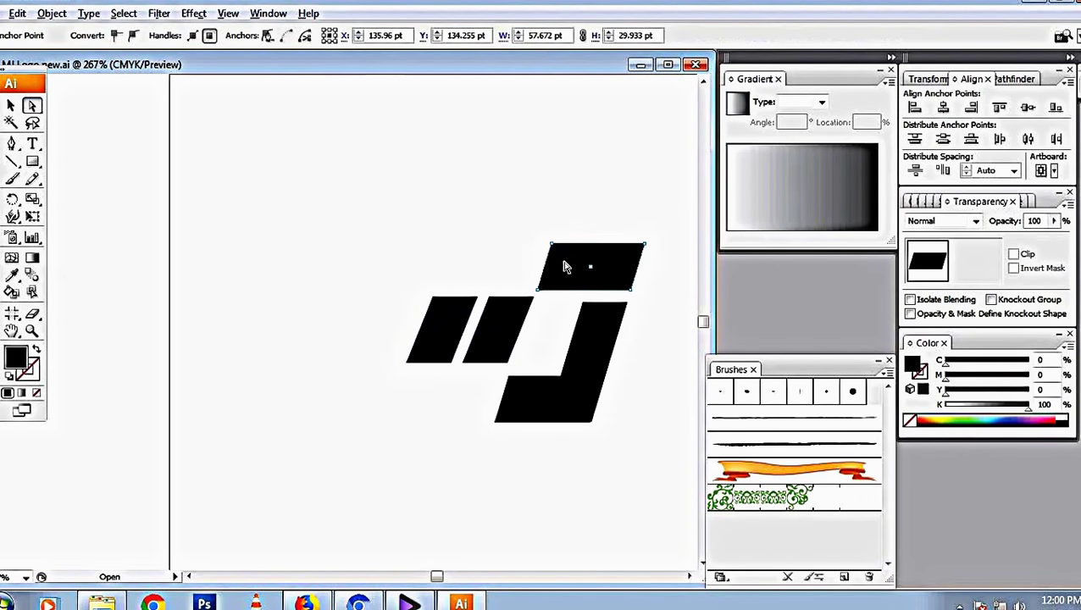
key(shift+Left)
key(shift+Left)
key(shift+Left)
key(shift+Left)
key(shift+Left)
key(shift+Left)
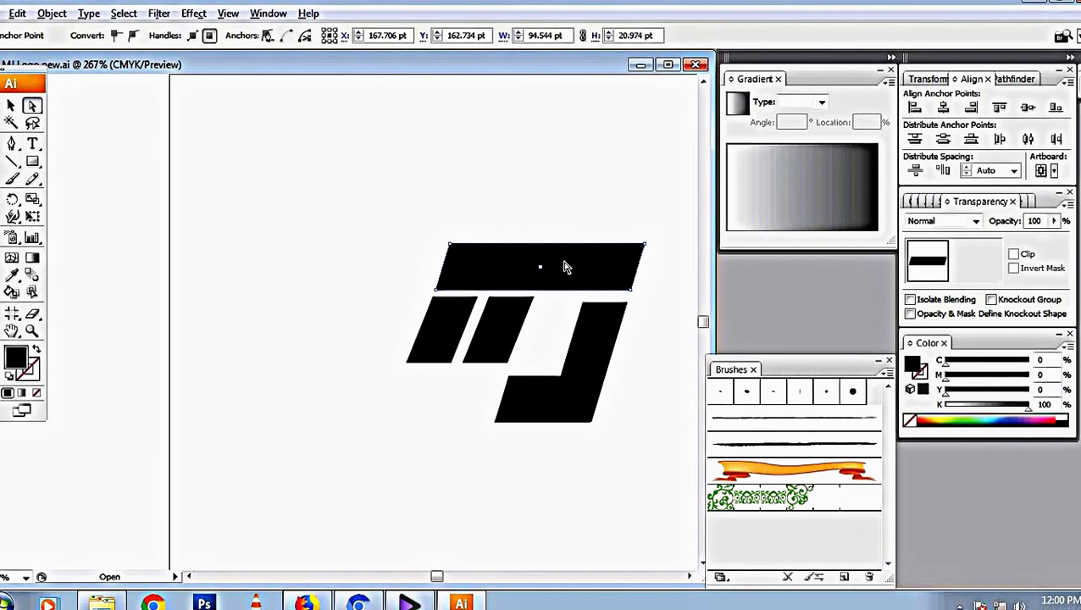
click(571, 339)
Step: Move the middle parallelogram slightly to the right
key(v)
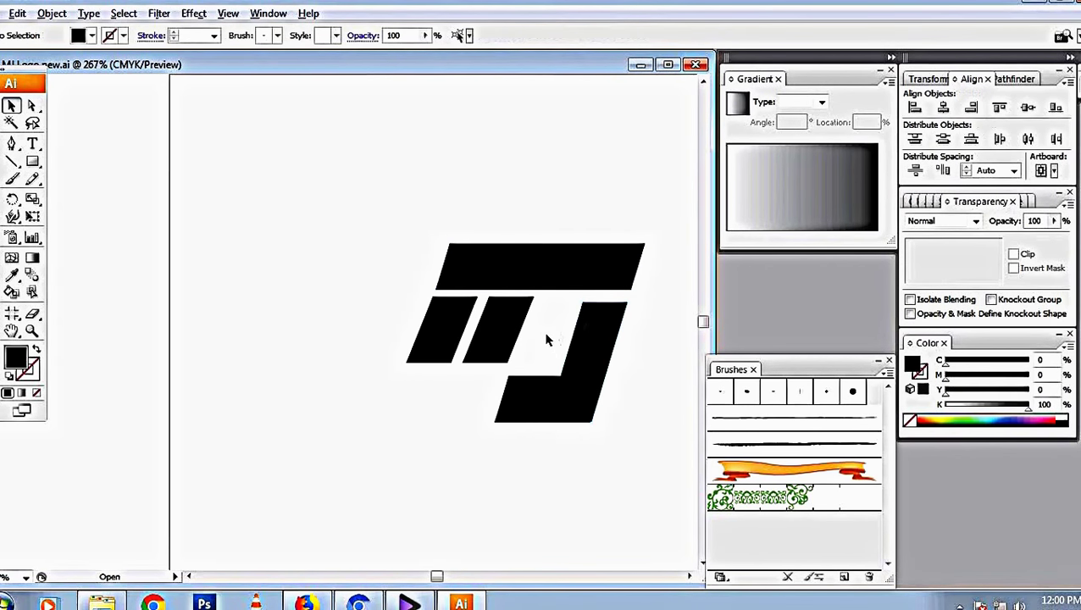
drag(547, 336, 603, 408)
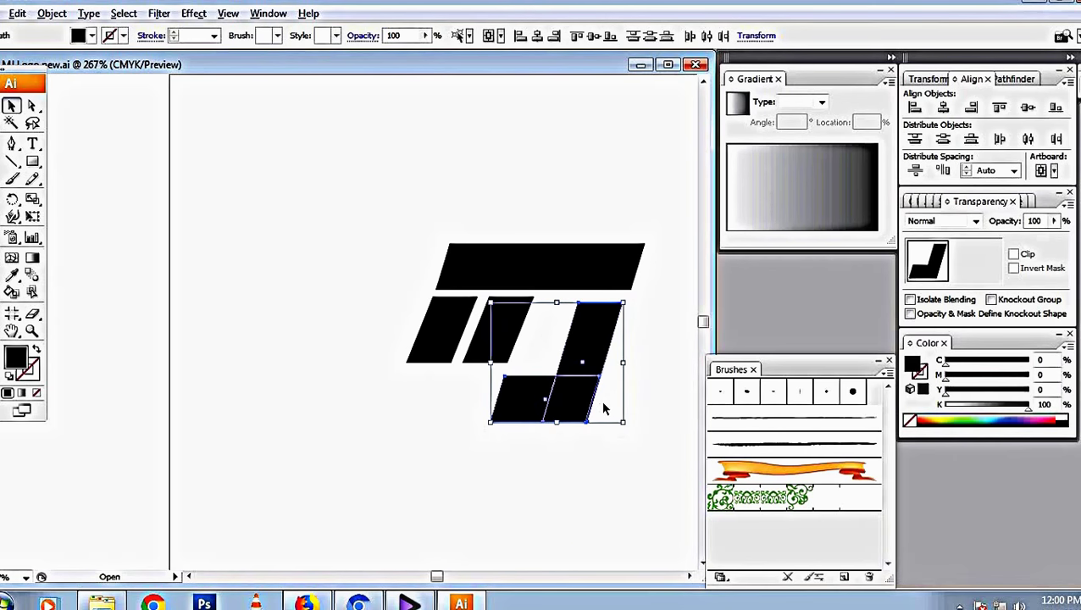
click(507, 315)
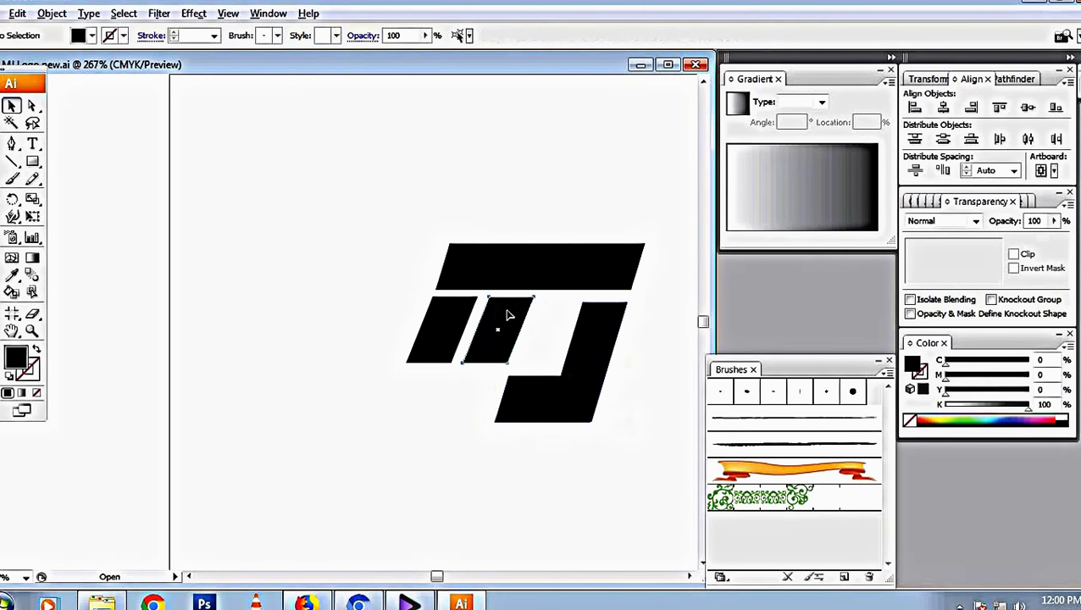
drag(507, 315, 521, 315)
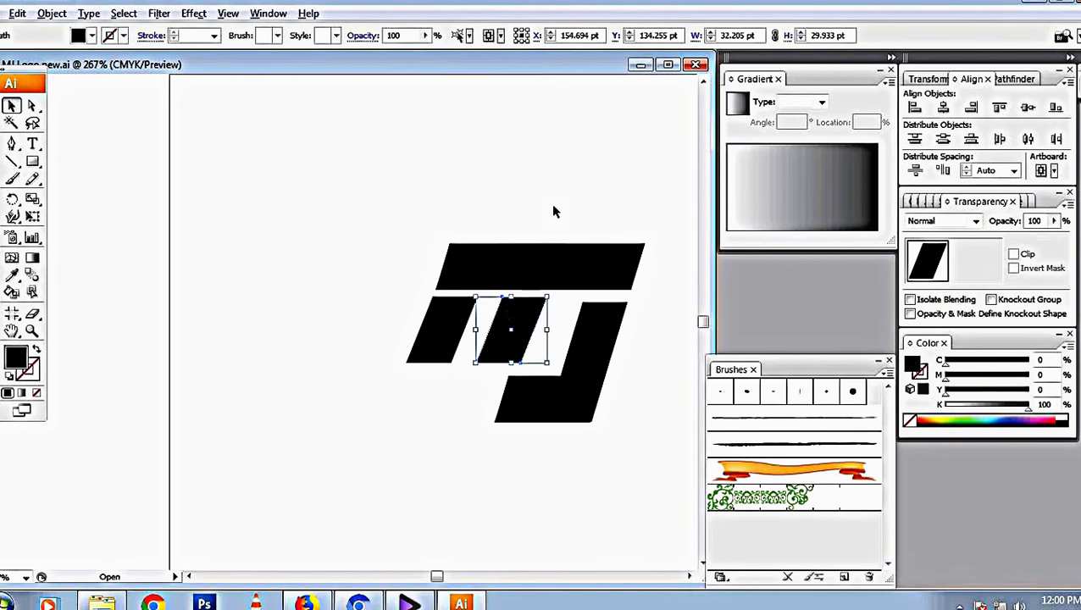
click(576, 195)
Step: Shift the J stem's top edge right and nudge the middle bar a bit further right
key(a)
click(614, 306)
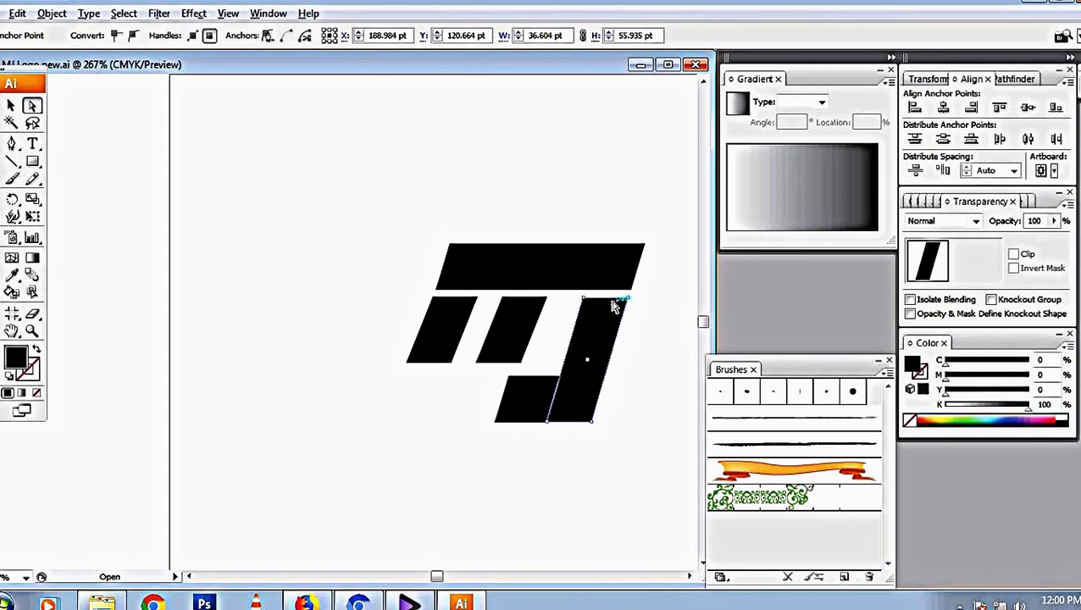
drag(614, 306, 616, 307)
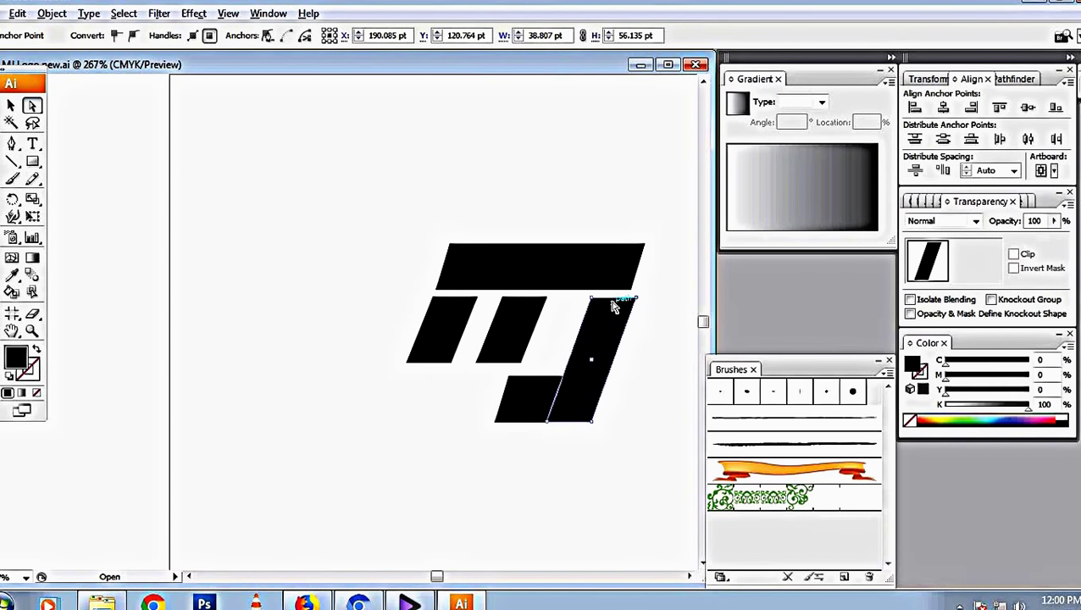
click(519, 339)
key(Right)
key(Right)
key(Right)
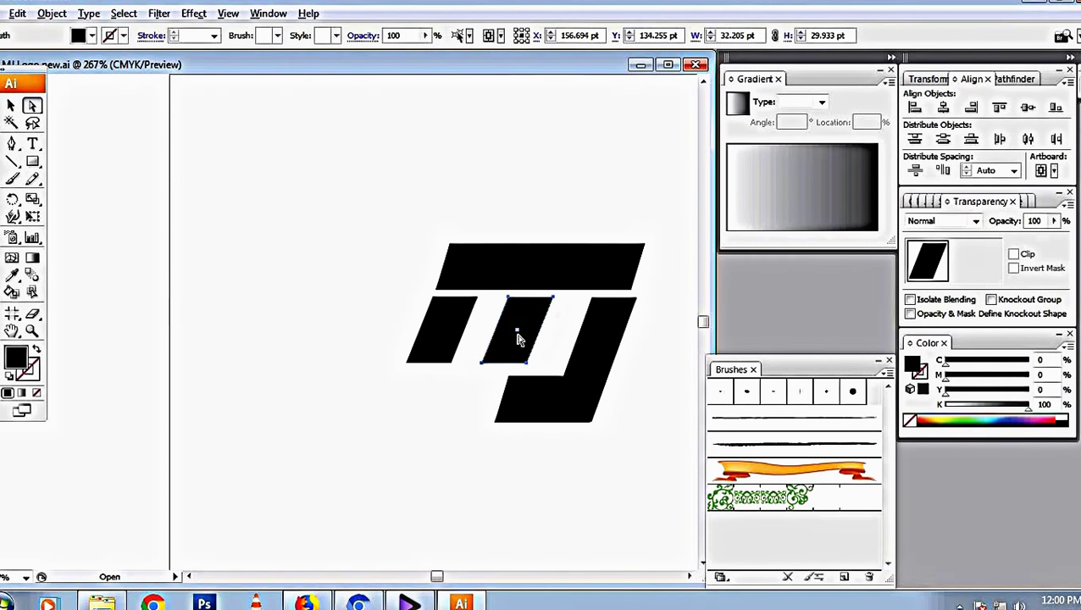
click(641, 237)
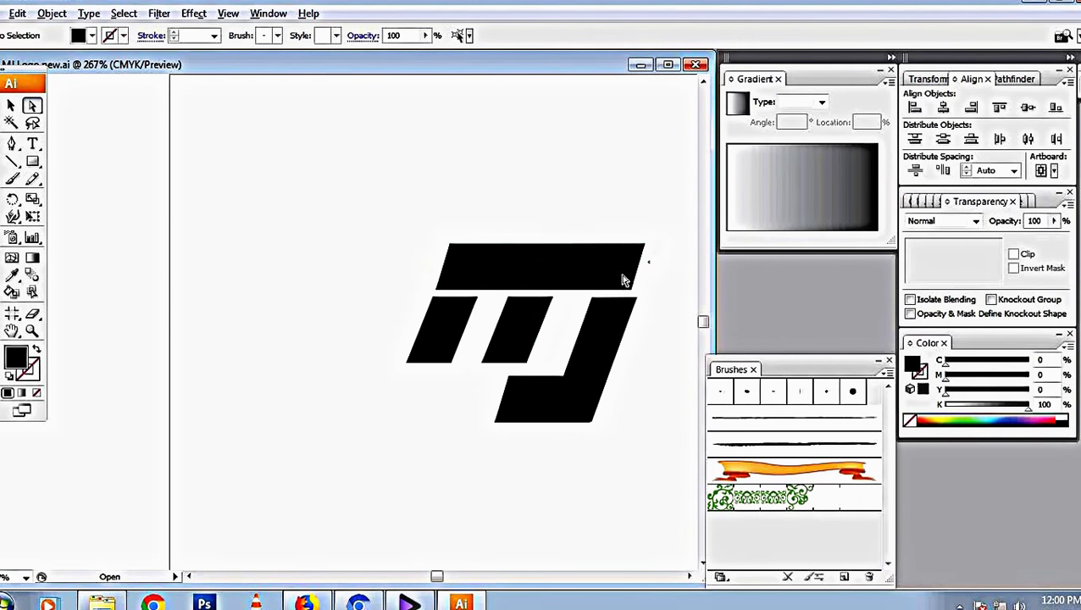
Step: Extend the top bar's right edge and nudge the whole bar up and right
click(616, 286)
key(Right)
key(Right)
key(Right)
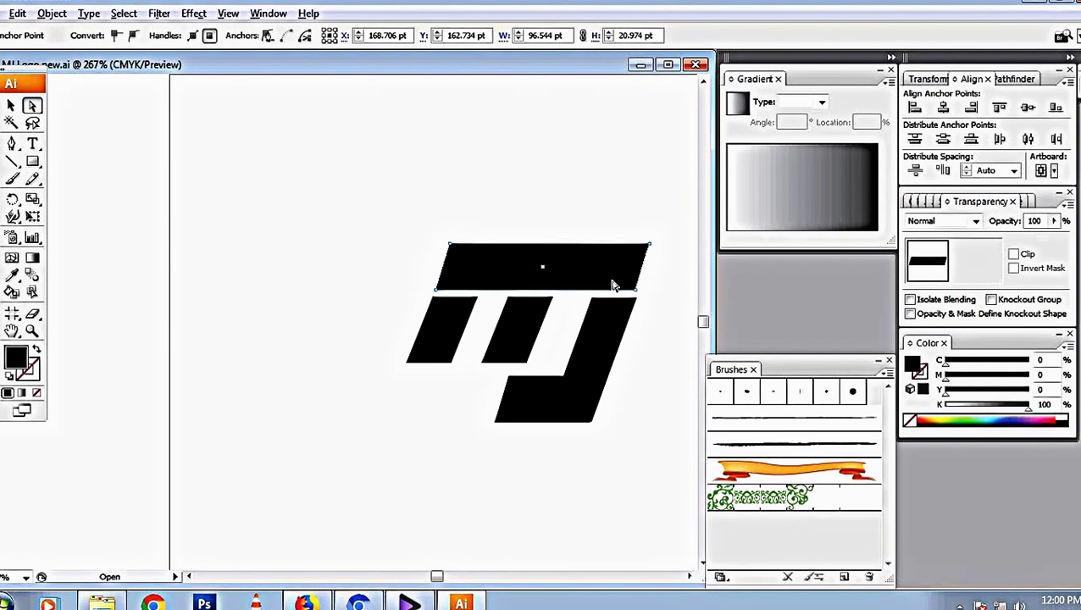
key(Right)
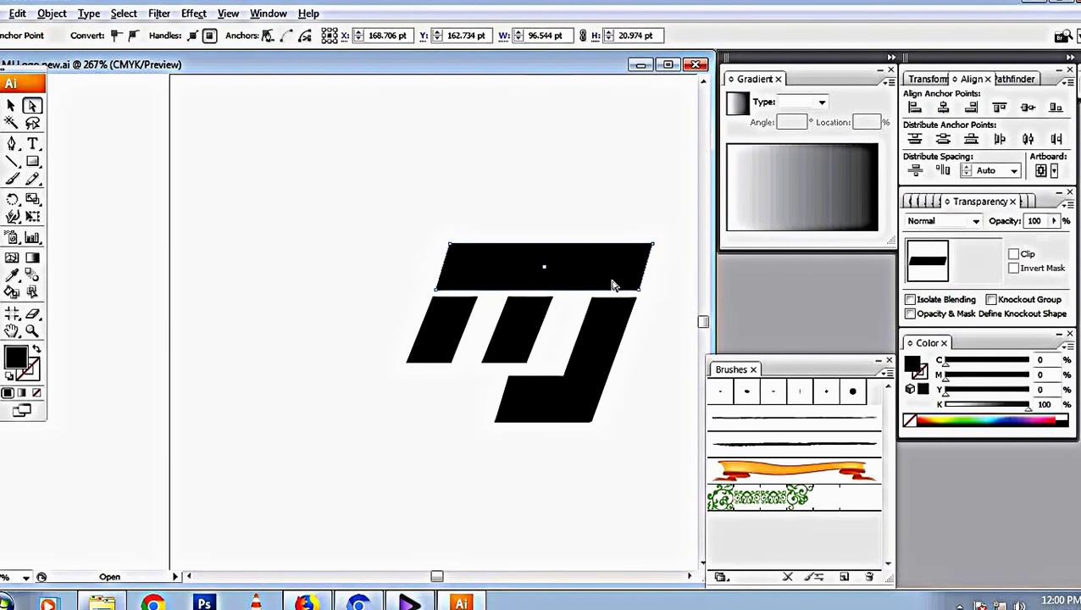
click(417, 415)
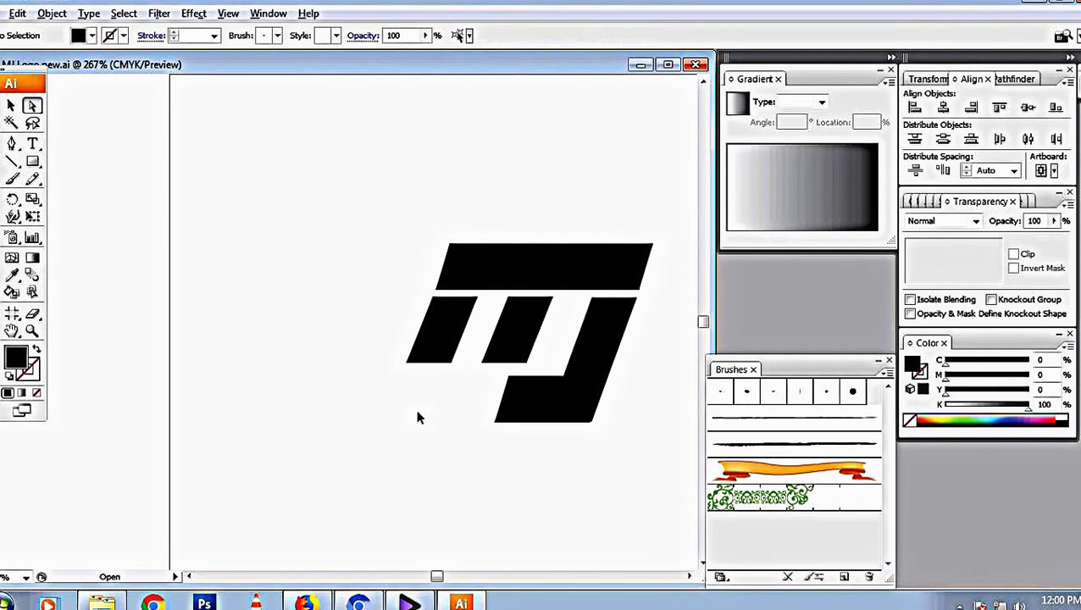
key(v)
click(528, 262)
key(Up)
key(Right)
key(Right)
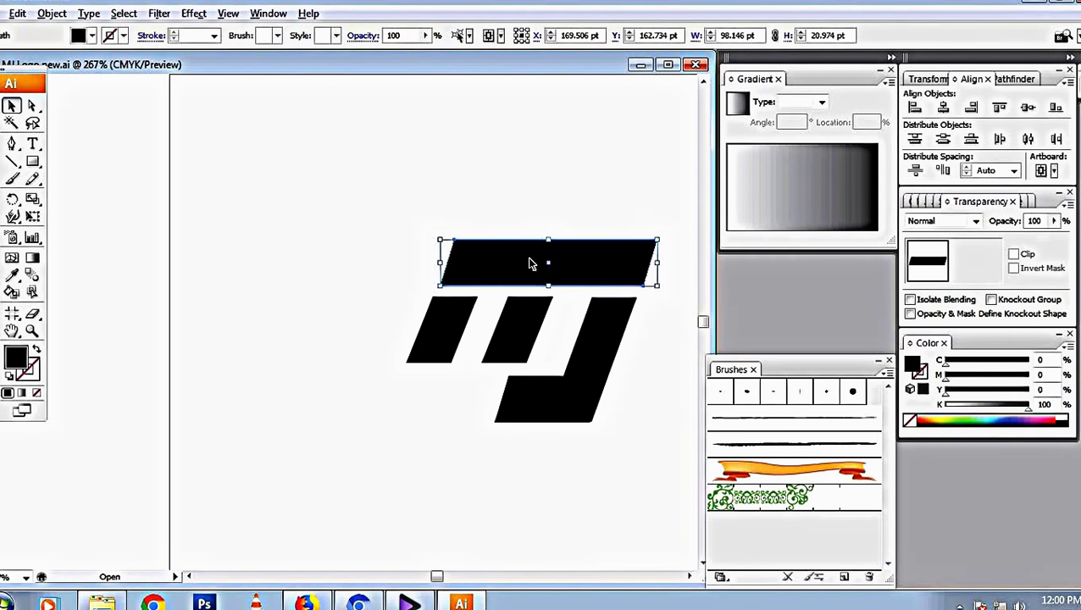
key(Up)
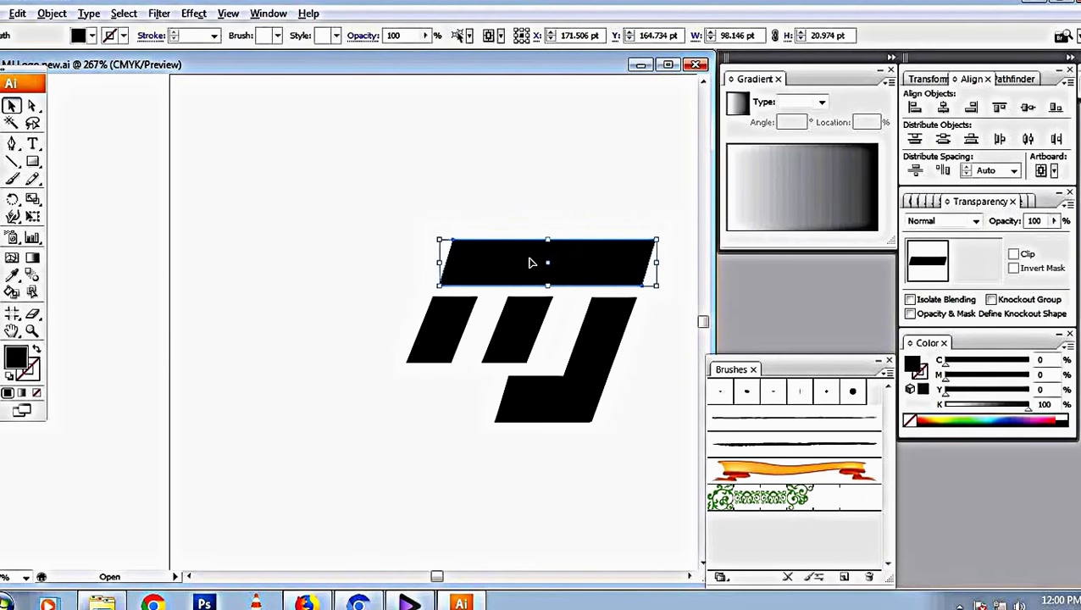
click(556, 197)
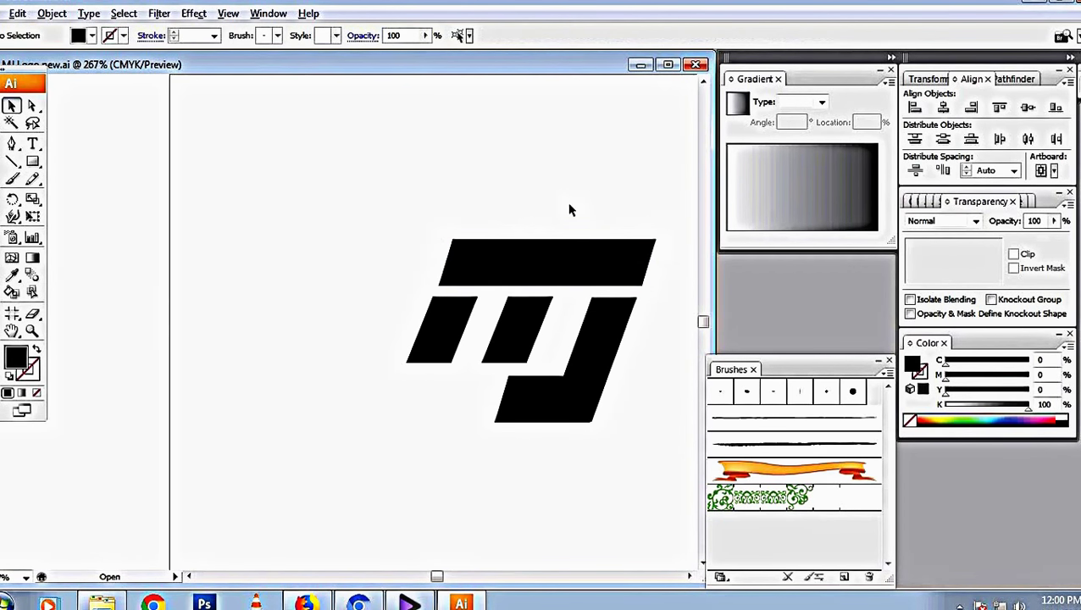
click(576, 249)
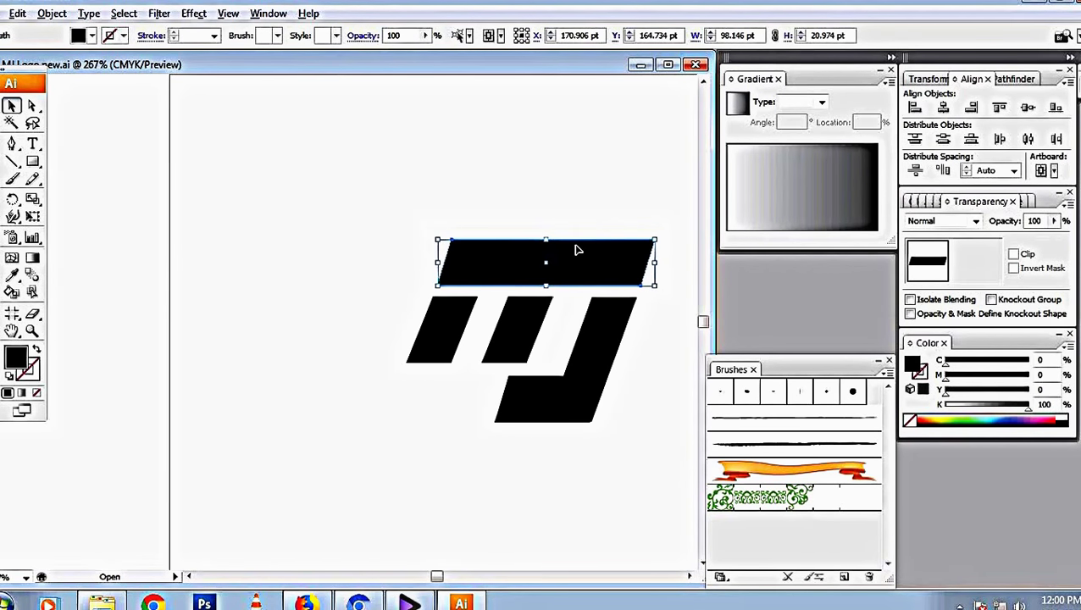
click(565, 204)
Step: Draw a diagonal line across the logo's left side and divide the shapes along it with Pathfinder
key(p)
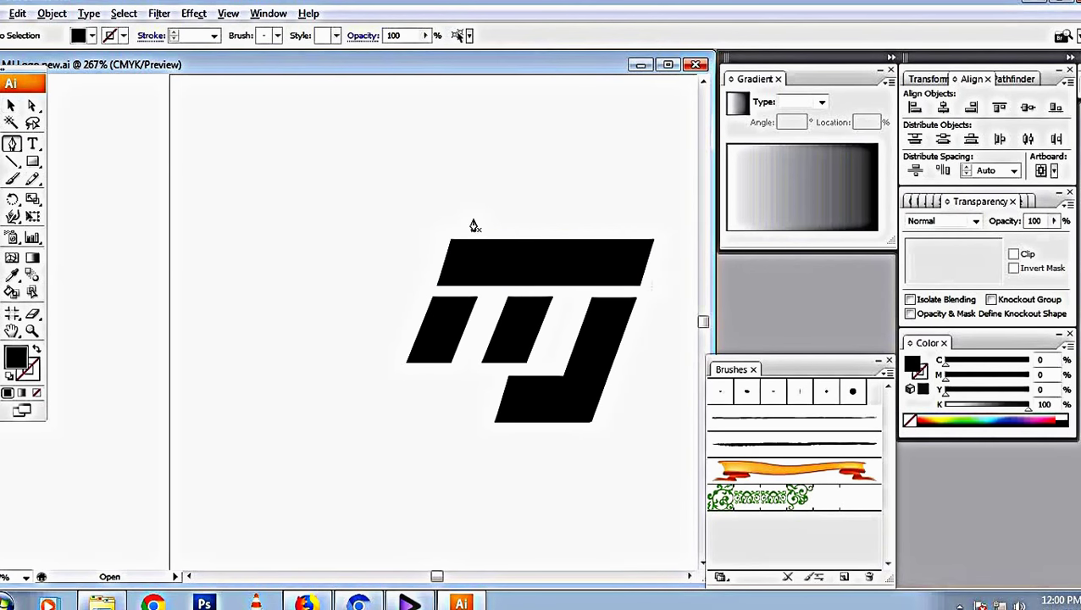
click(465, 218)
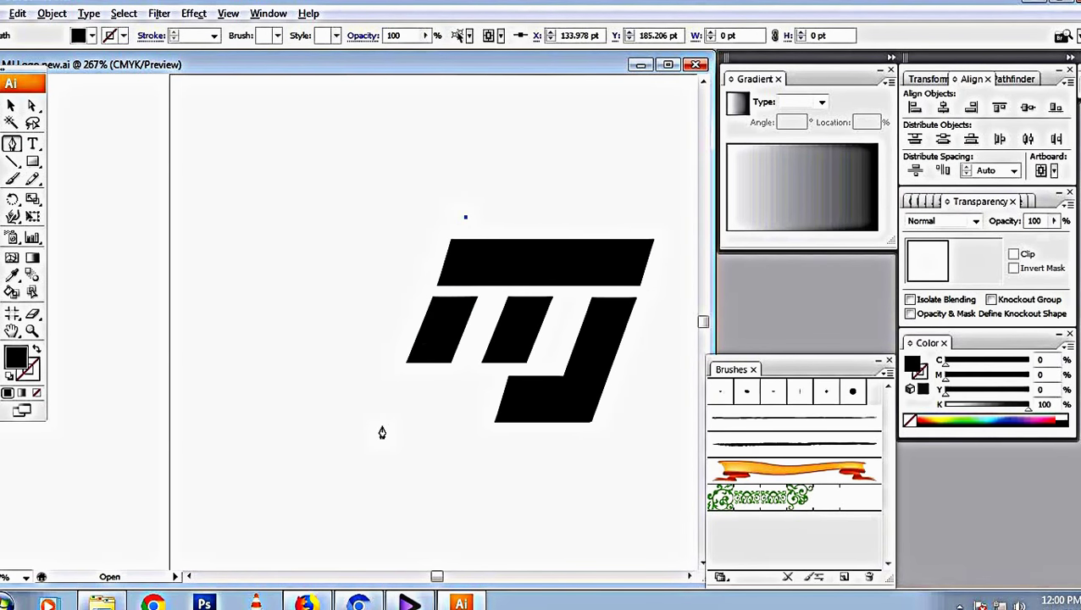
click(381, 431)
key(v)
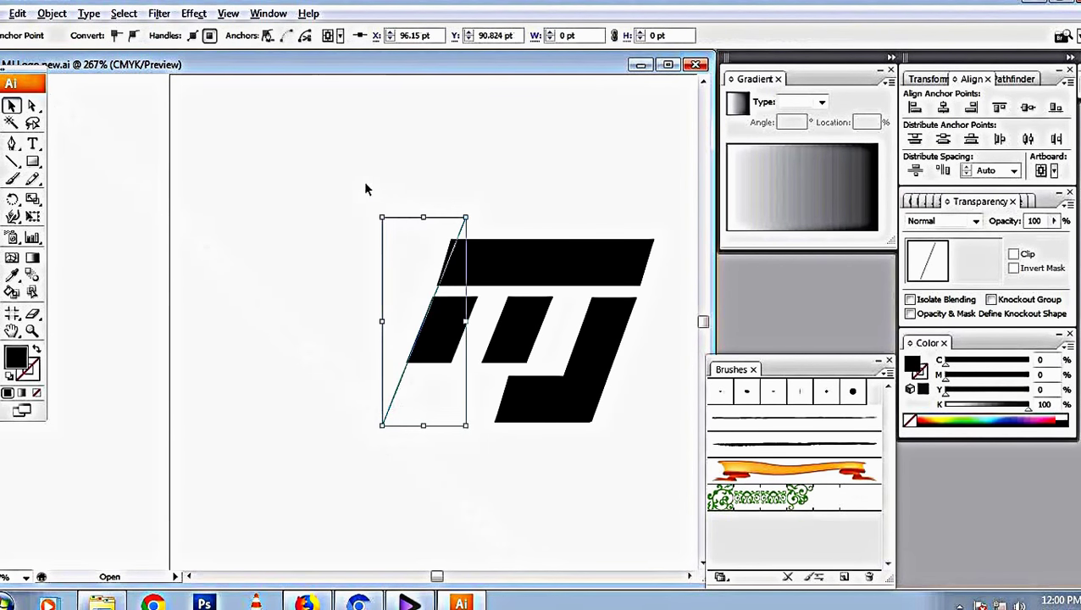
mouse_move(365, 188)
mouse_down()
mouse_move(429, 314)
mouse_move(462, 341)
mouse_up()
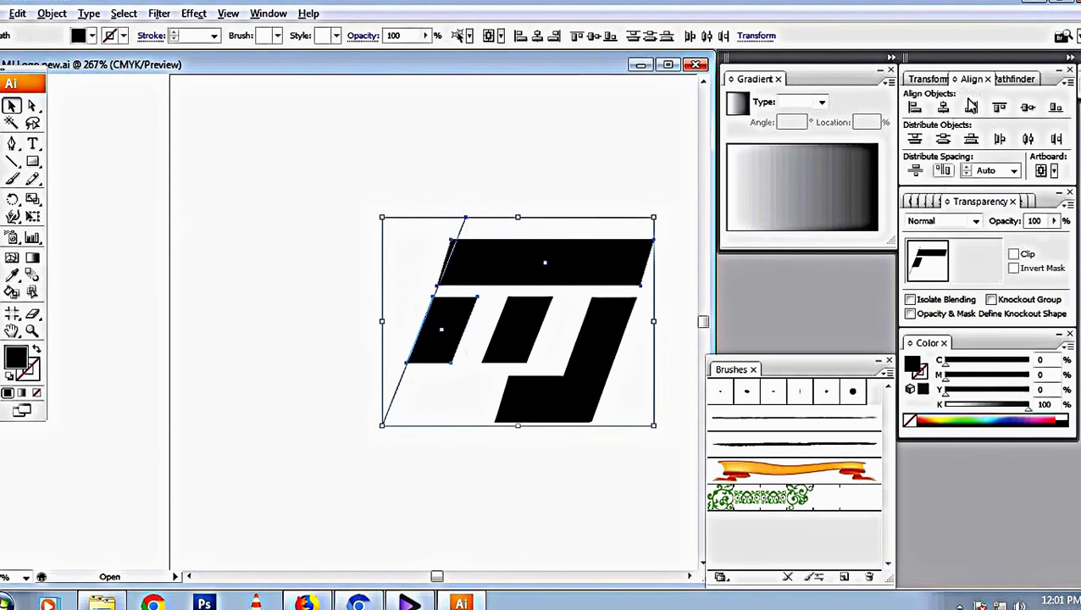
click(1012, 78)
click(914, 138)
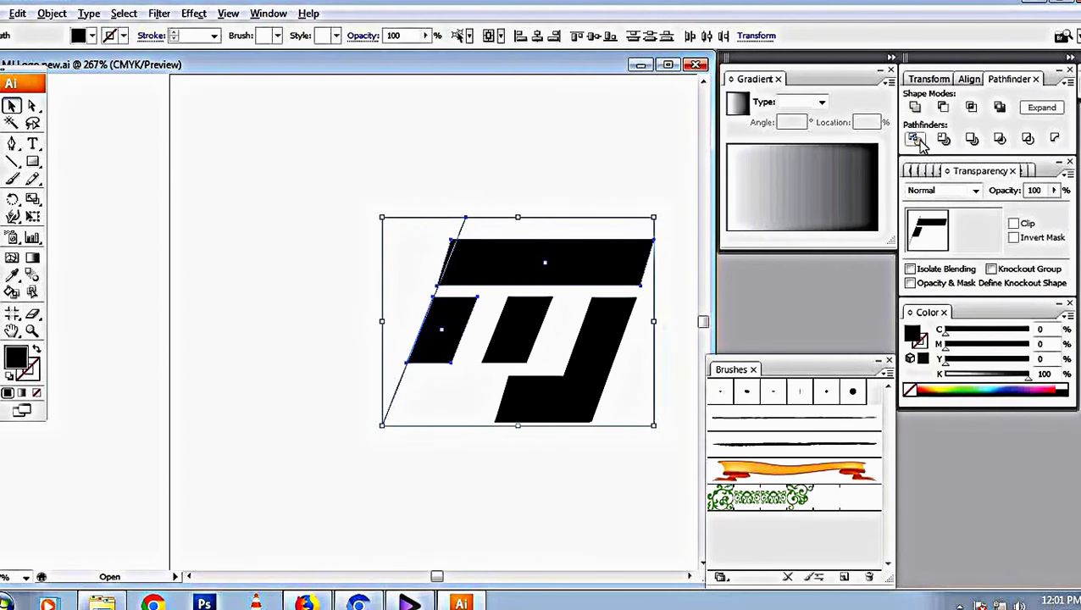
Step: Ungroup the divided pieces and delete the leftover sliver at the top-left
right_click(515, 249)
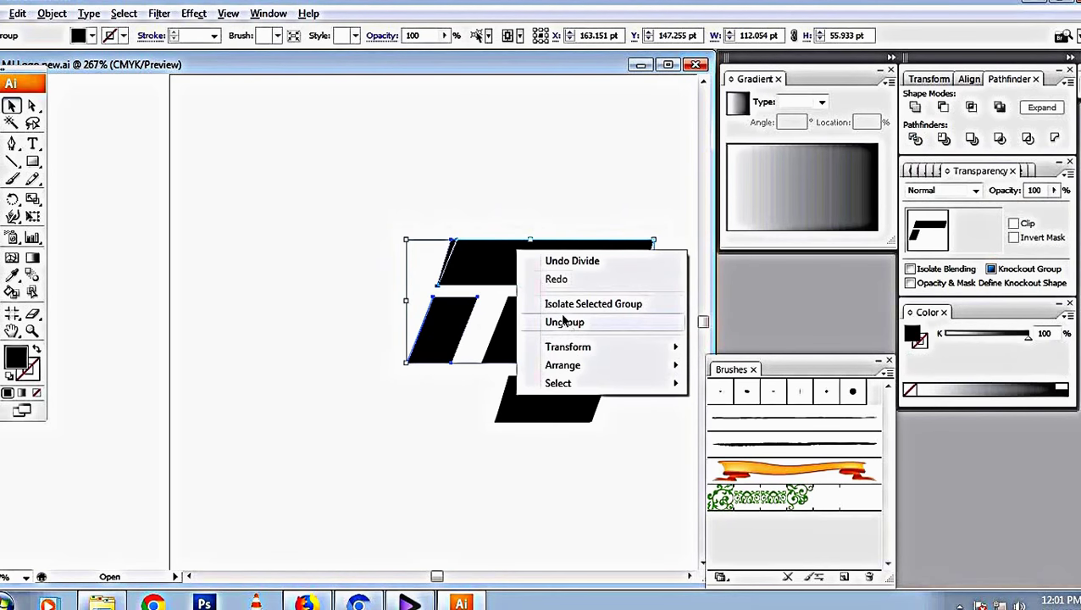
click(565, 322)
drag(417, 236, 451, 254)
key(Delete)
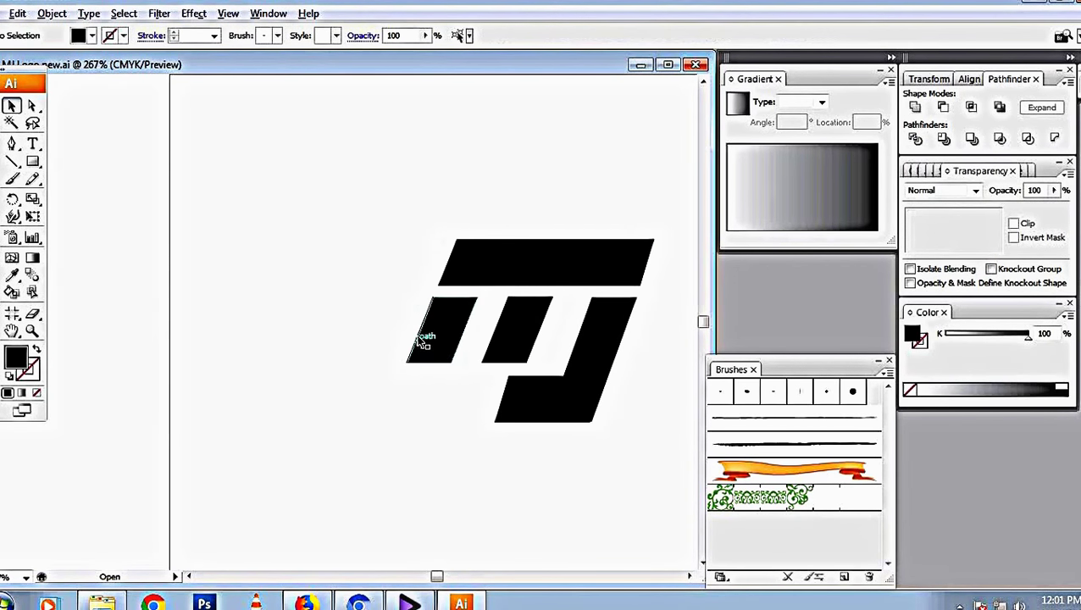
click(419, 334)
click(444, 330)
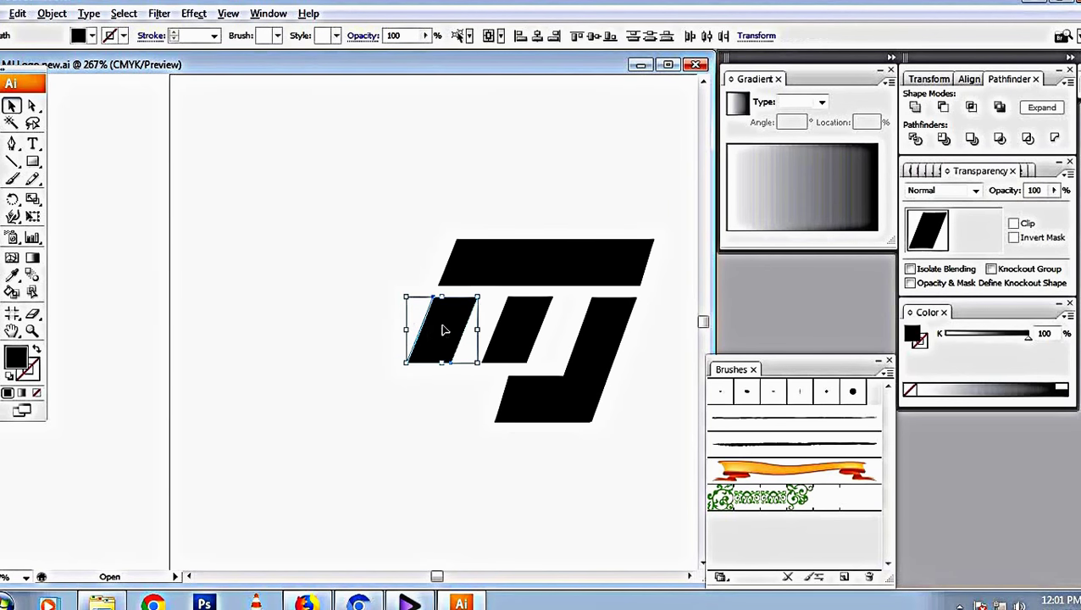
click(395, 430)
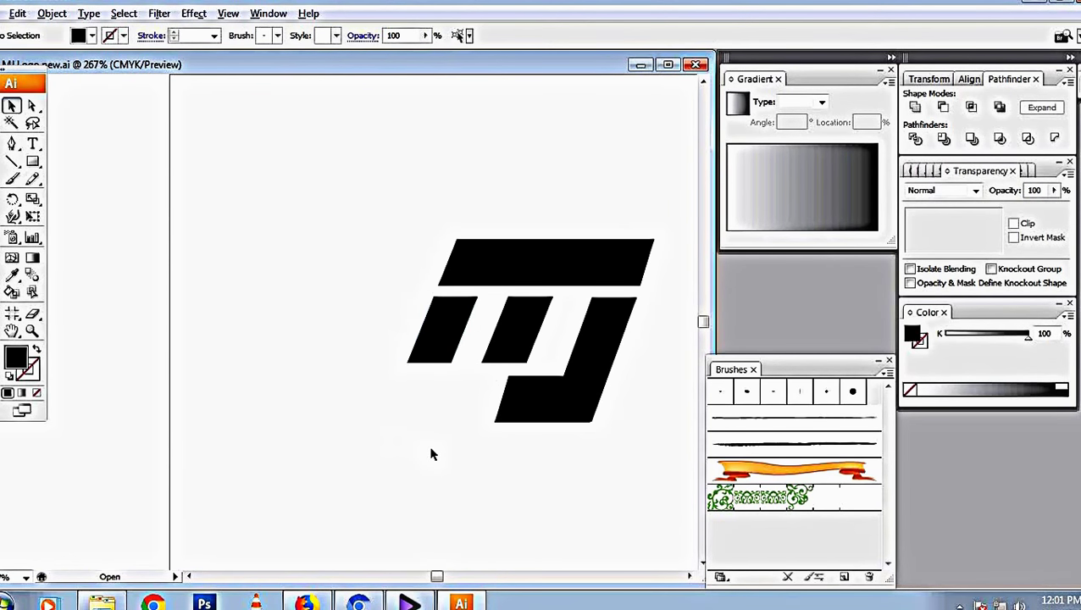
Step: Draw a second diagonal cutting line along the logo's right end
key(p)
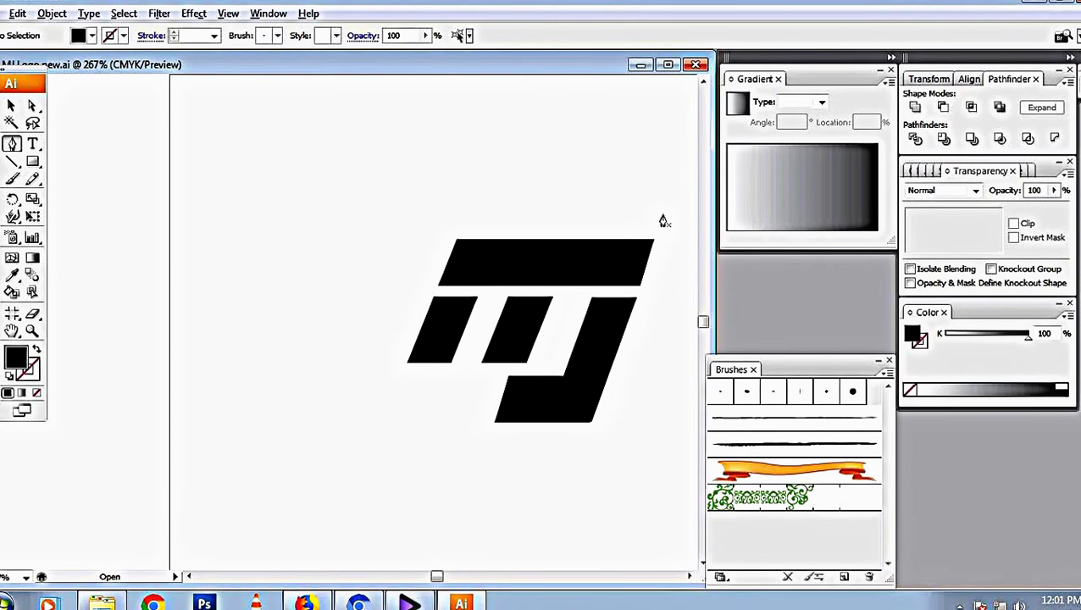
click(663, 212)
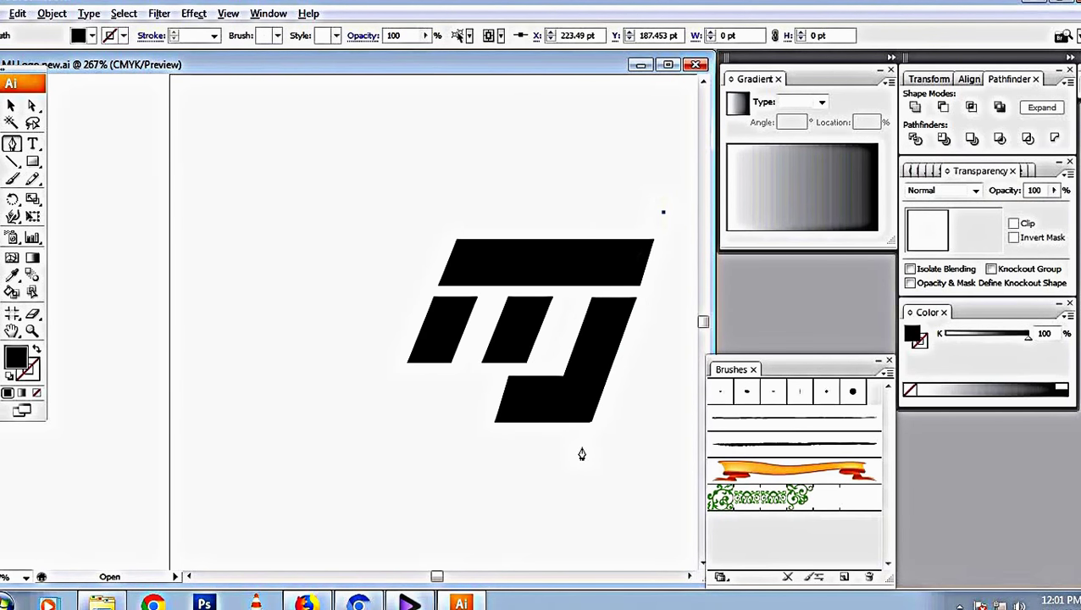
click(580, 451)
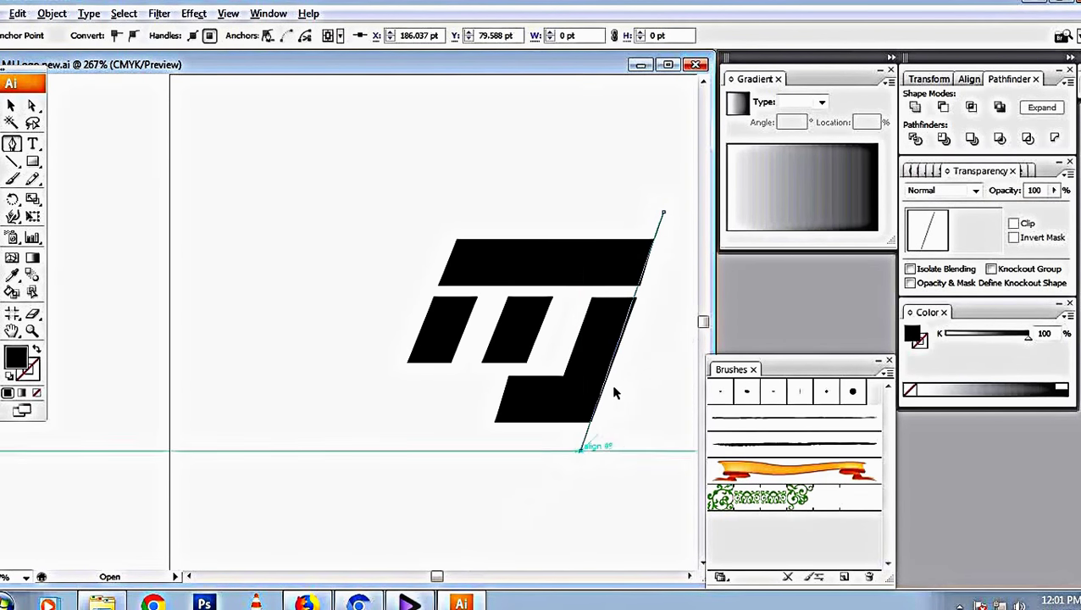
key(v)
click(642, 359)
Step: Check the sliced right-bar piece, then delete the diagonal cutting line
key(a)
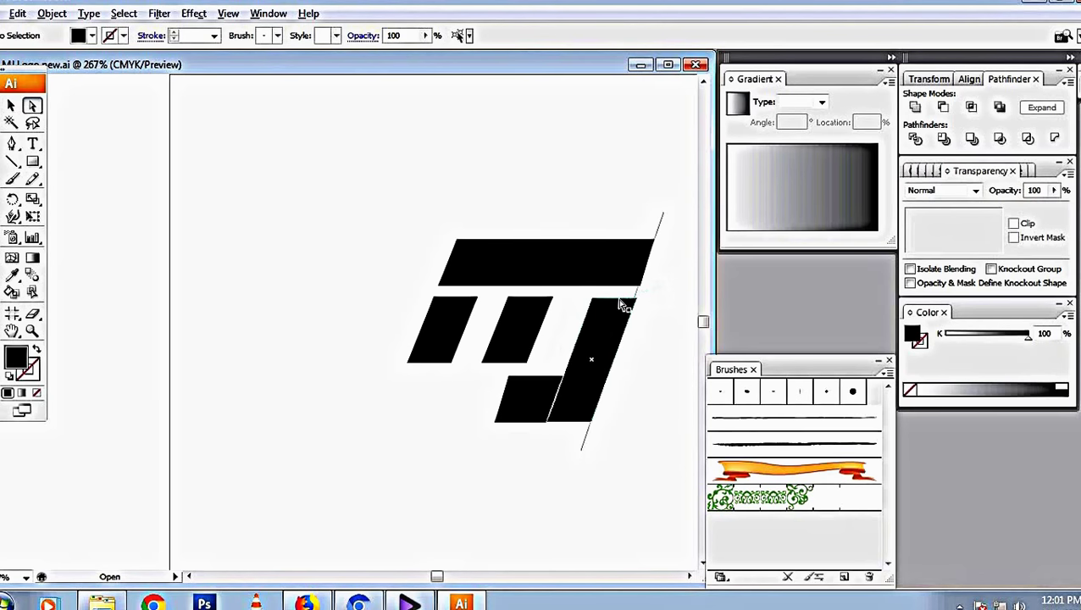
click(621, 305)
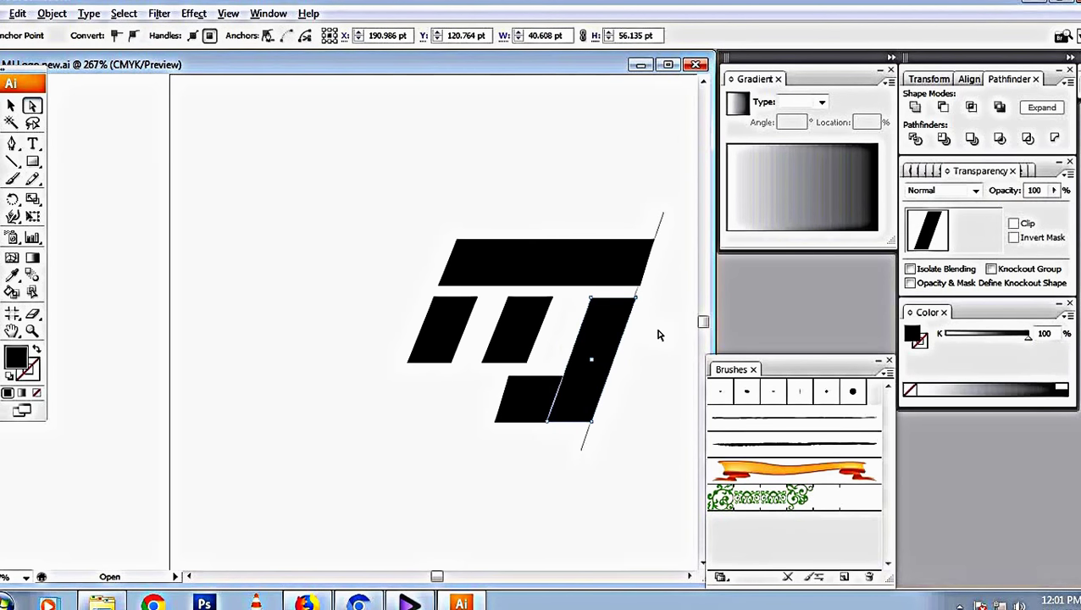
click(666, 247)
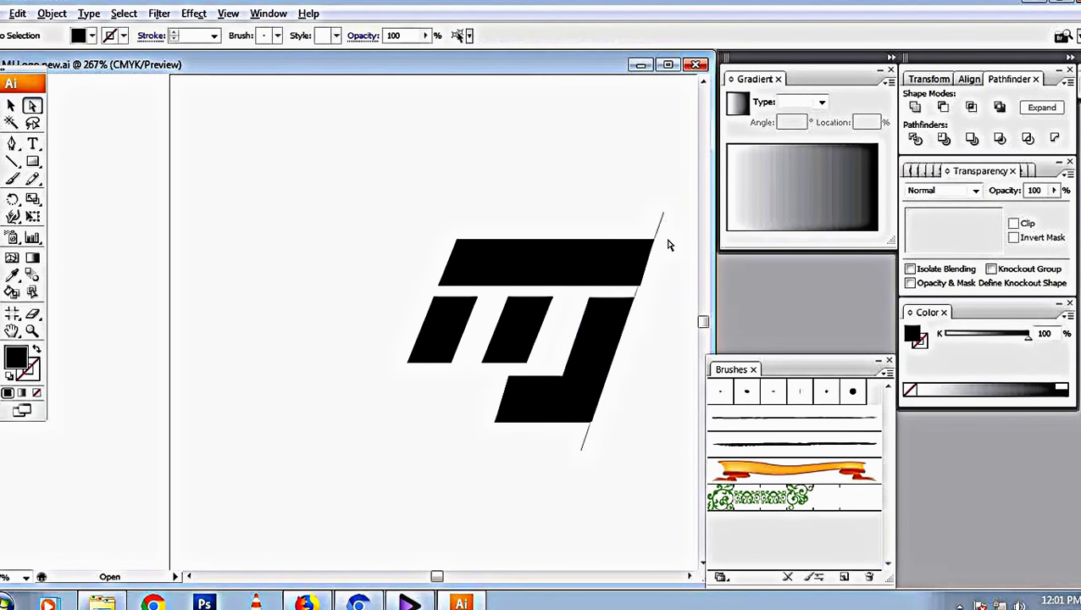
key(v)
drag(660, 203, 672, 230)
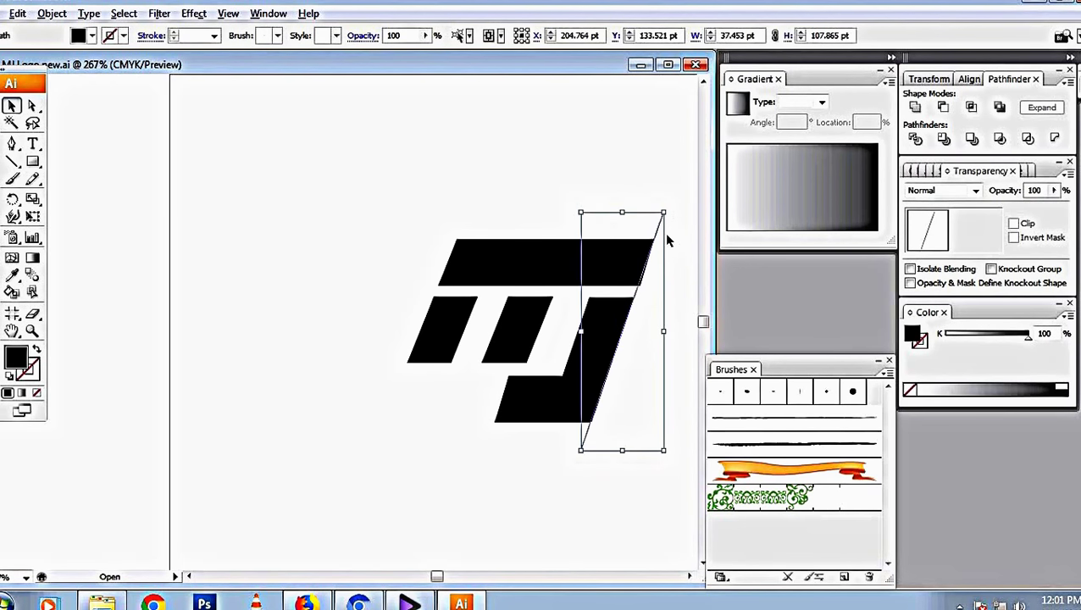
key(Delete)
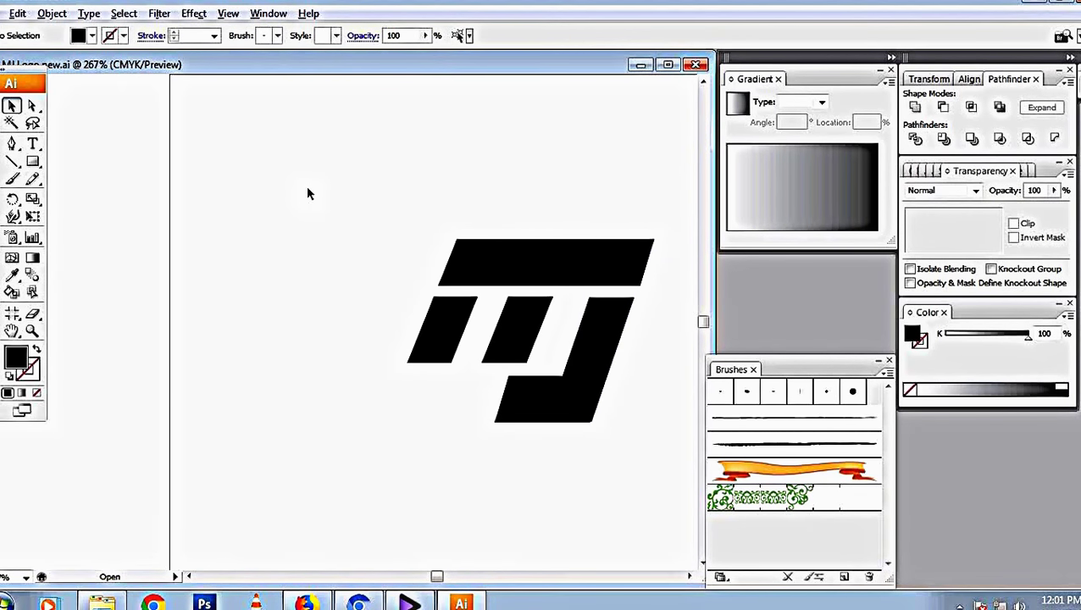
key(t)
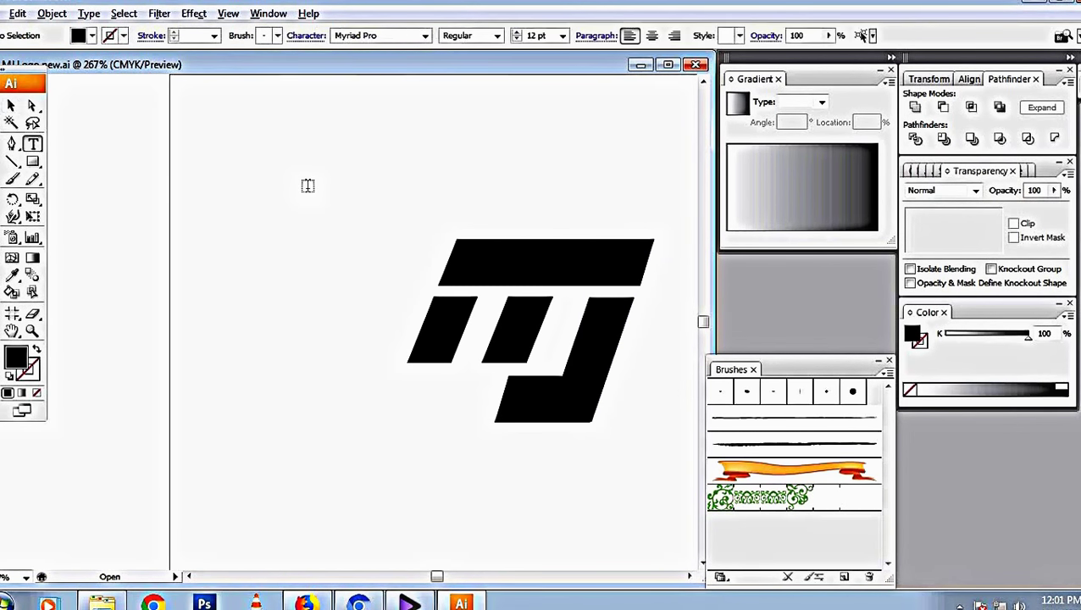
click(307, 183)
text(Pe)
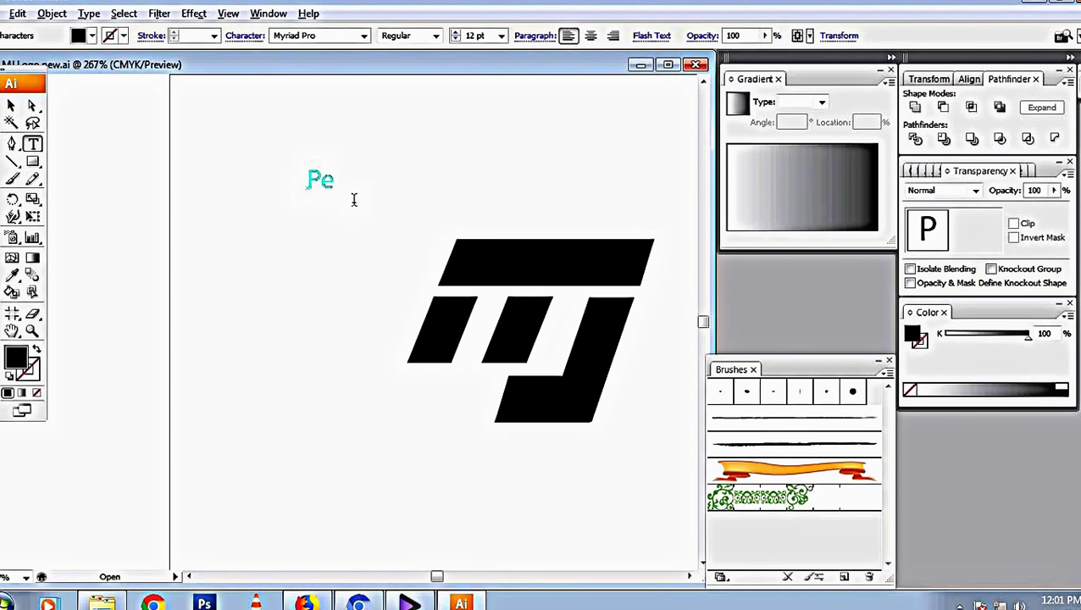
text(rfec)
text(tions)
text( is impor)
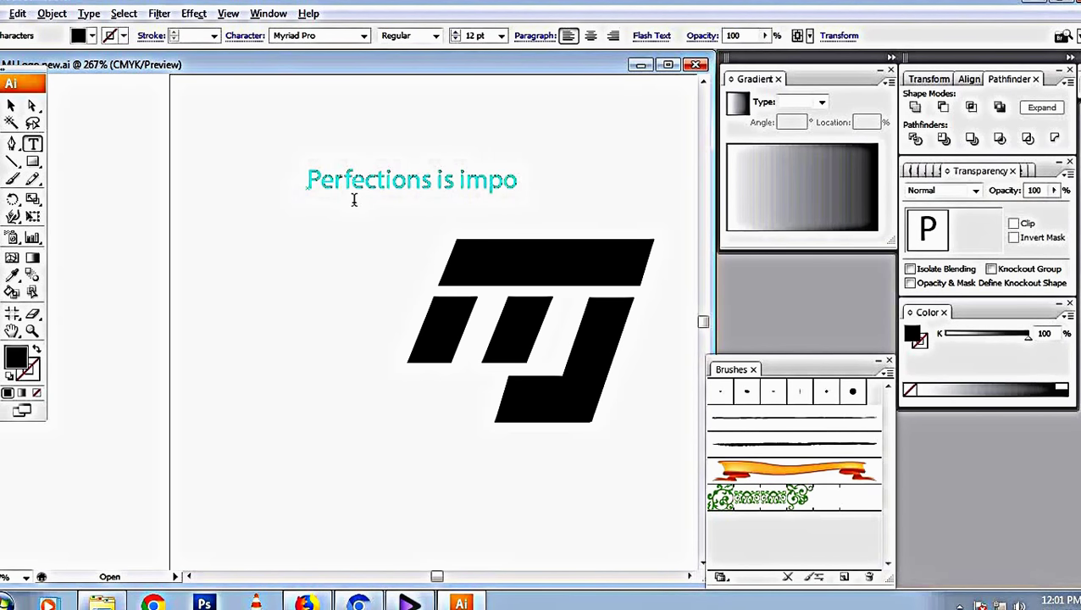
text(tant to lo)
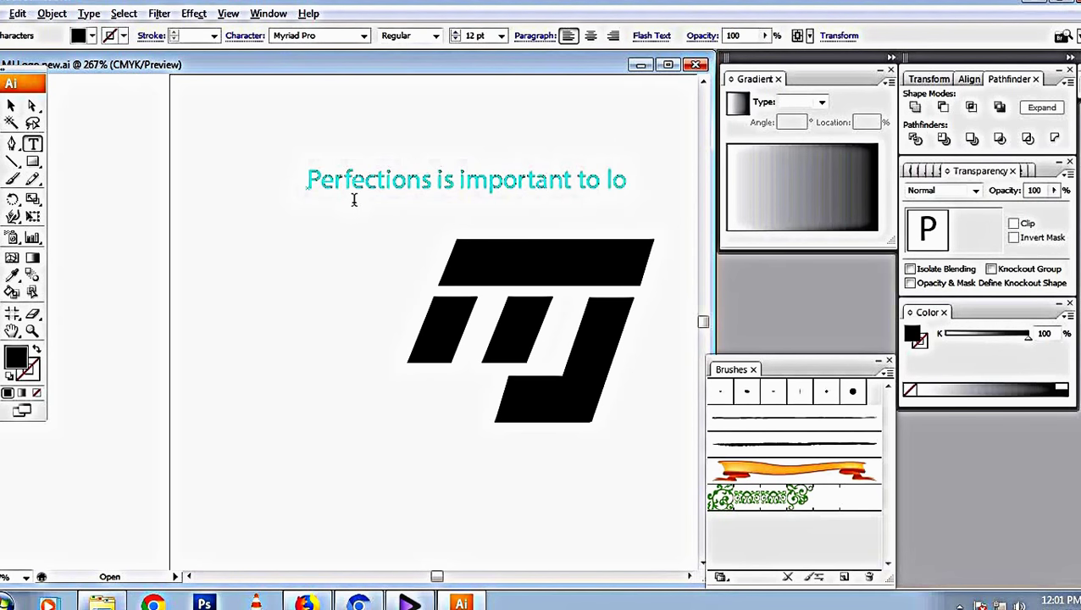
text(gos)
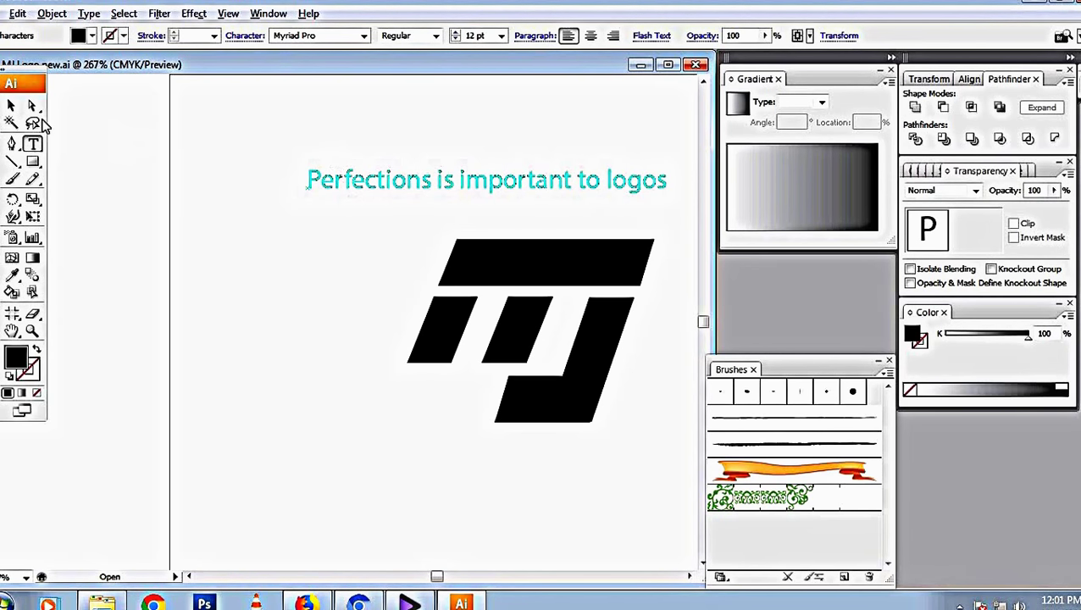
click(11, 105)
click(309, 123)
click(432, 185)
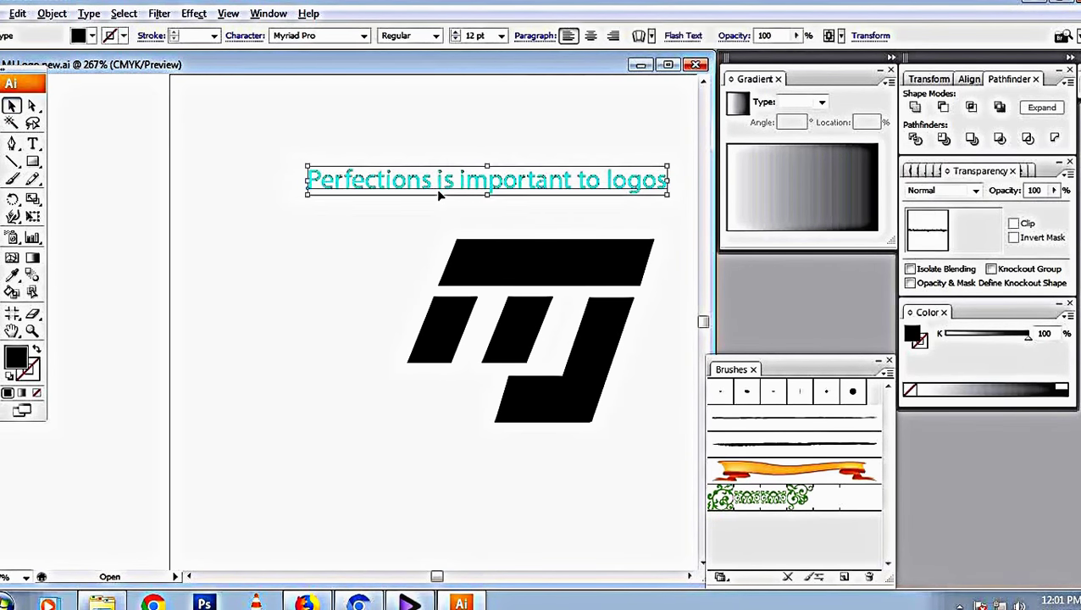
key(Delete)
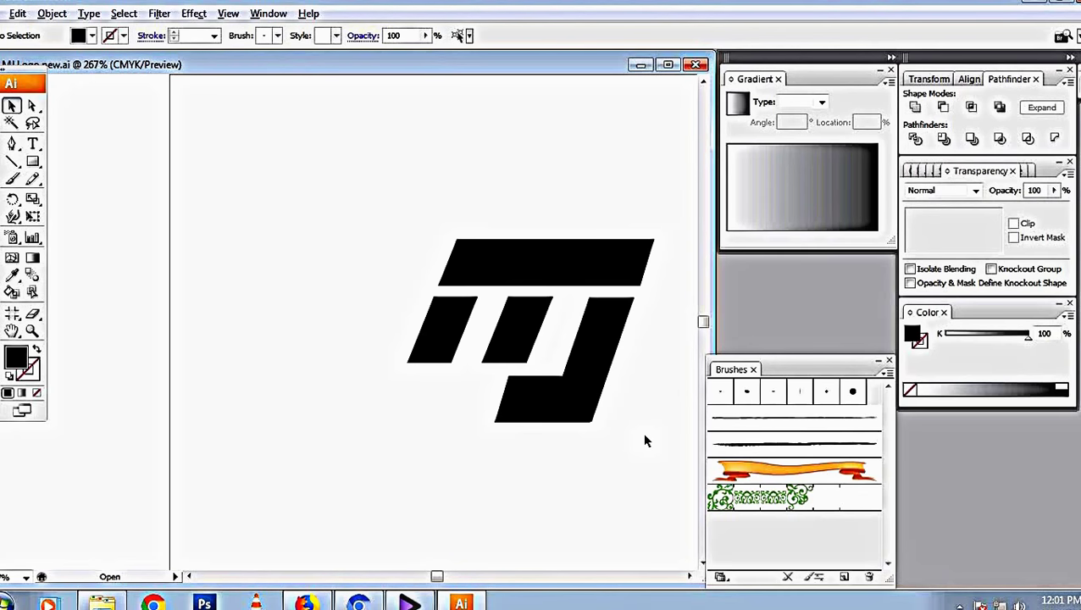
Step: Drag the J foot's left anchors rightward so it sits flush with the slanted stem
key(a)
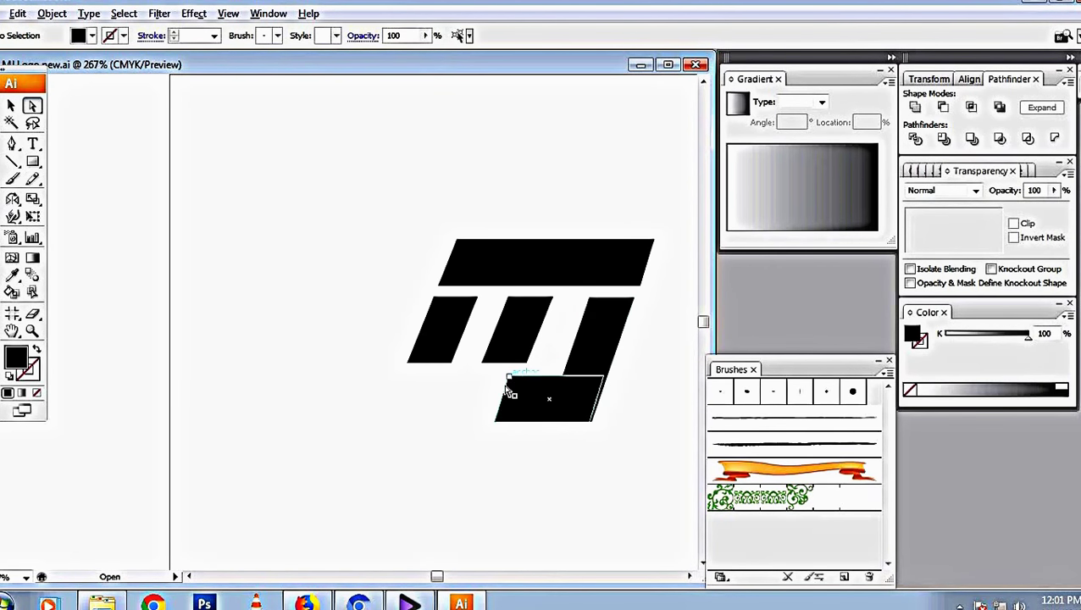
drag(509, 392, 523, 392)
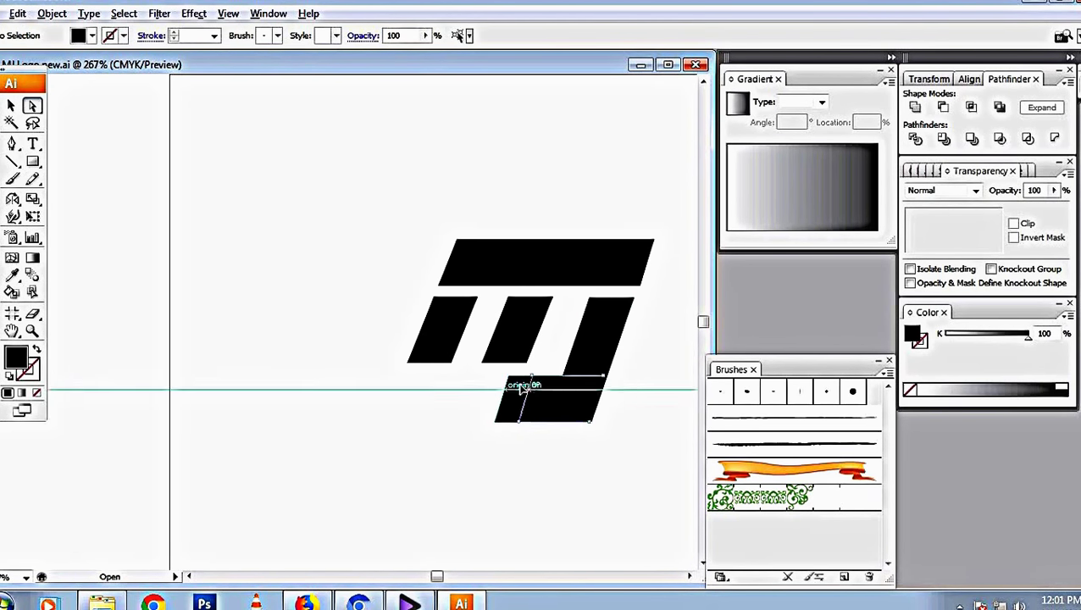
click(501, 447)
click(501, 422)
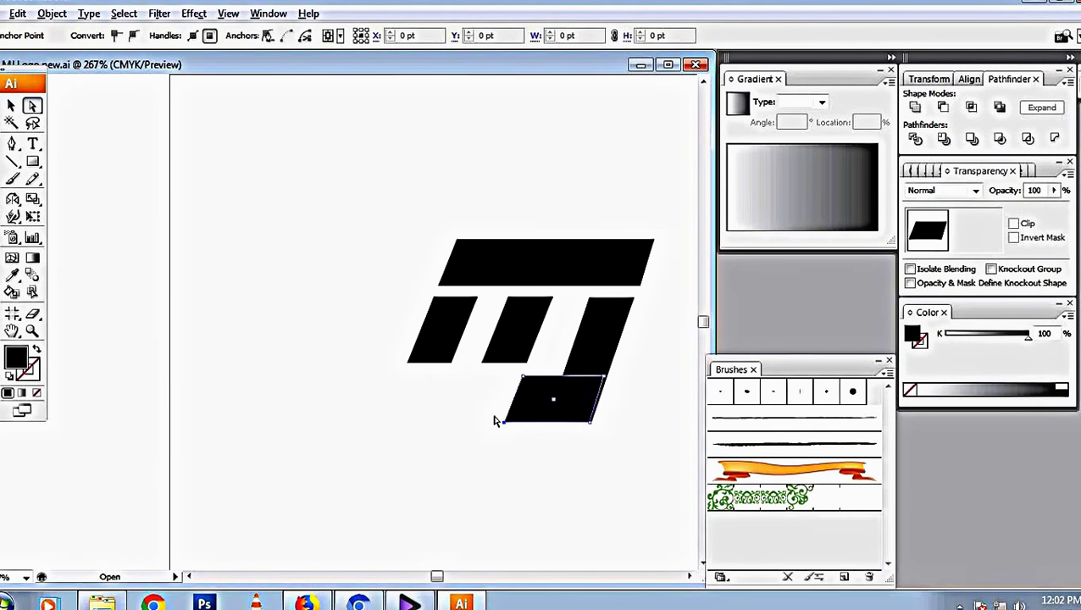
click(623, 434)
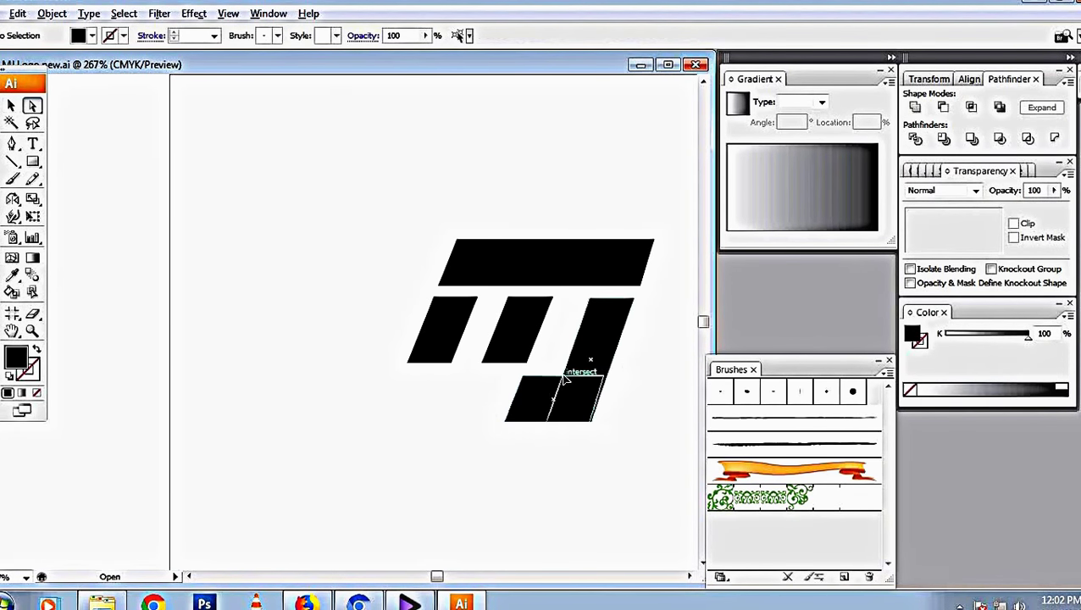
click(578, 393)
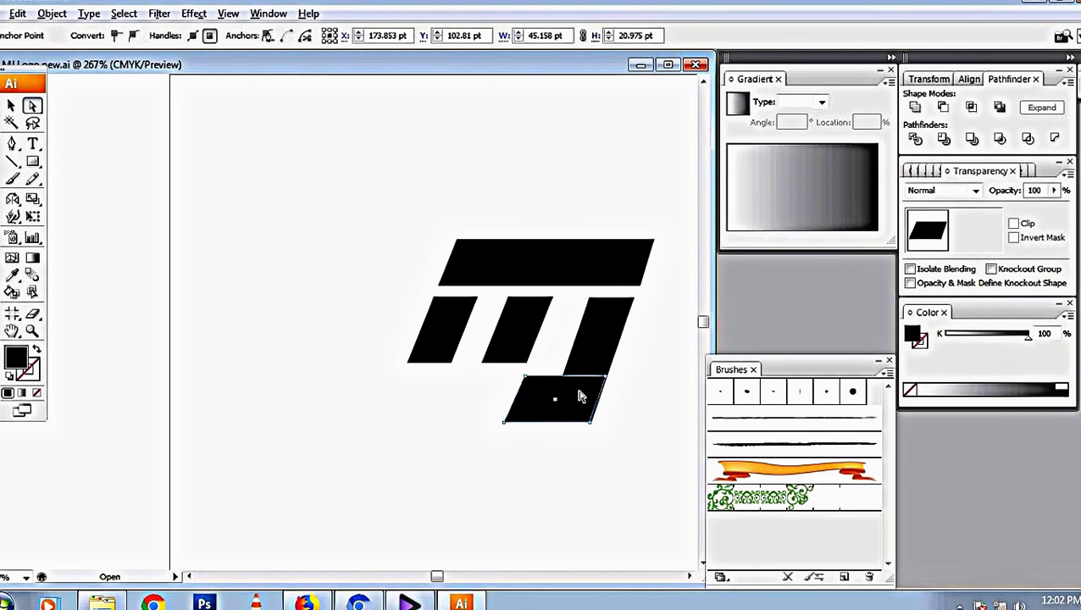
key(v)
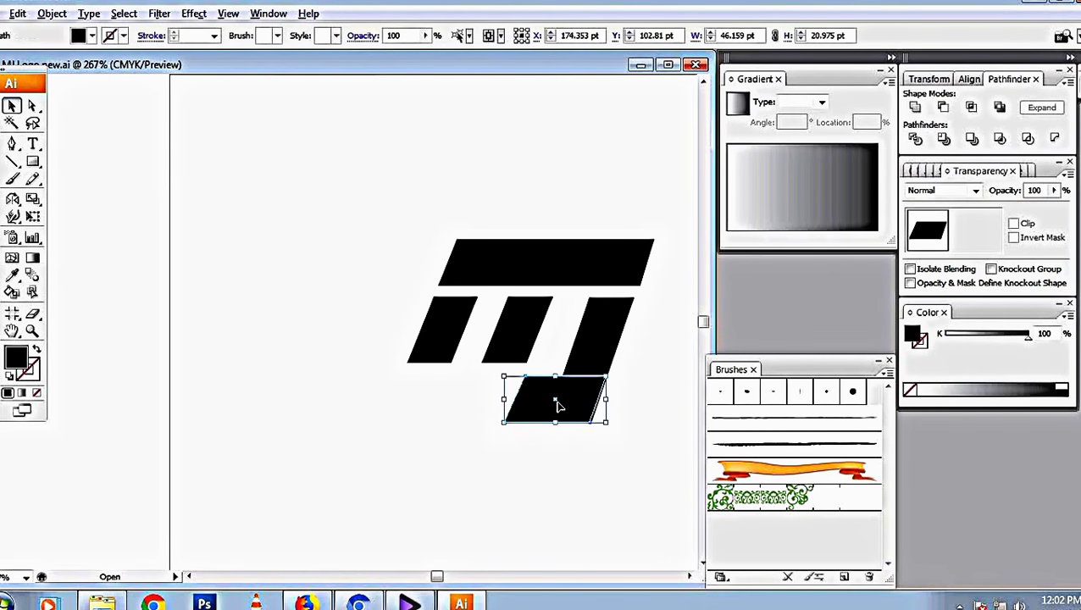
click(619, 507)
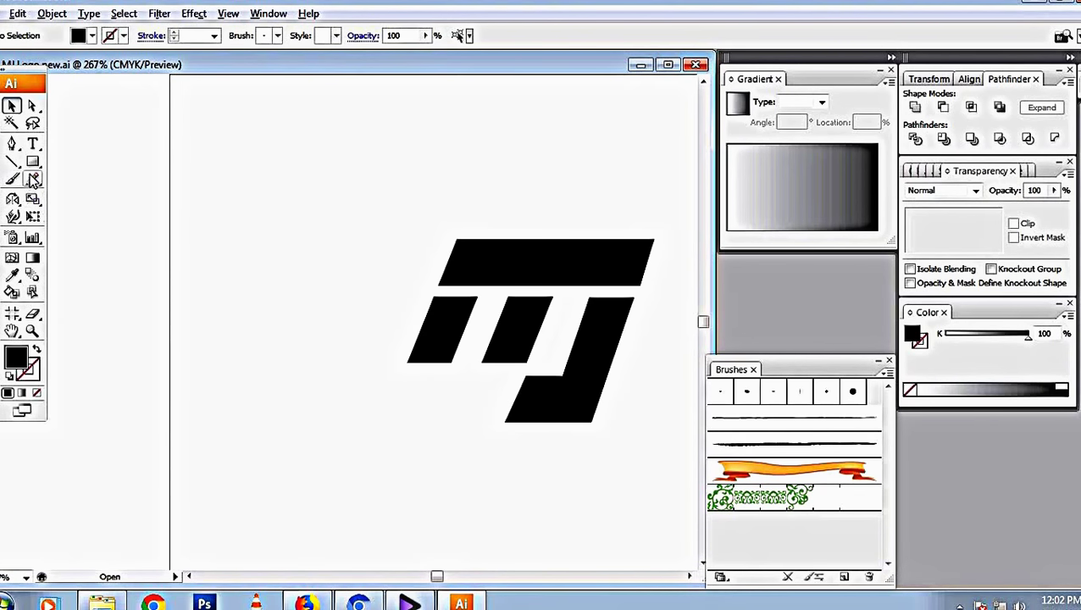
Step: Draw a small black star below the M and Alt-drag a copy beside it
drag(33, 161, 88, 233)
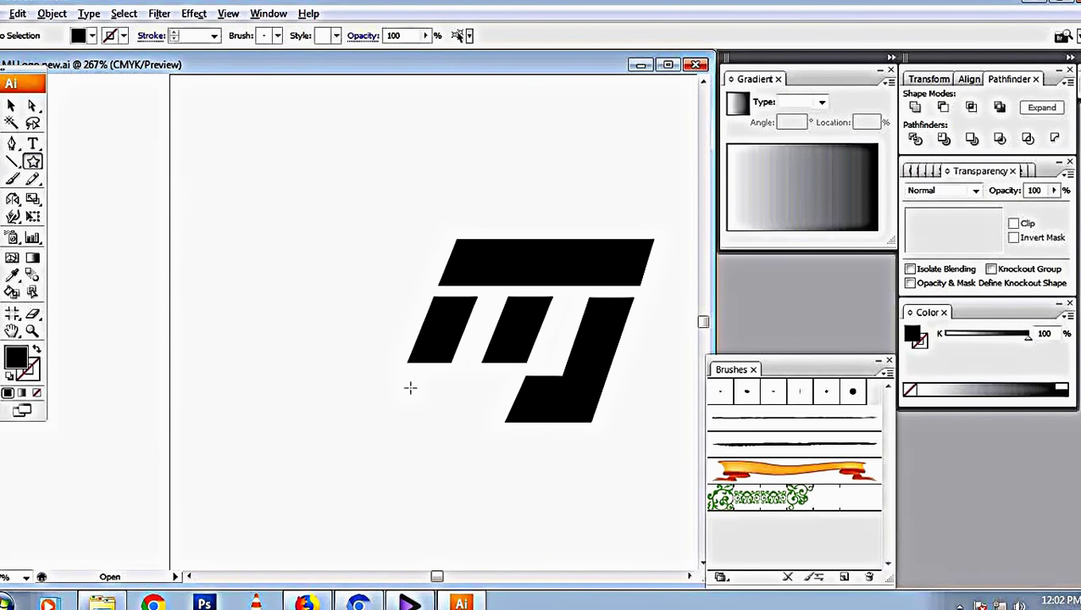
drag(406, 386, 415, 399)
key(v)
click(441, 417)
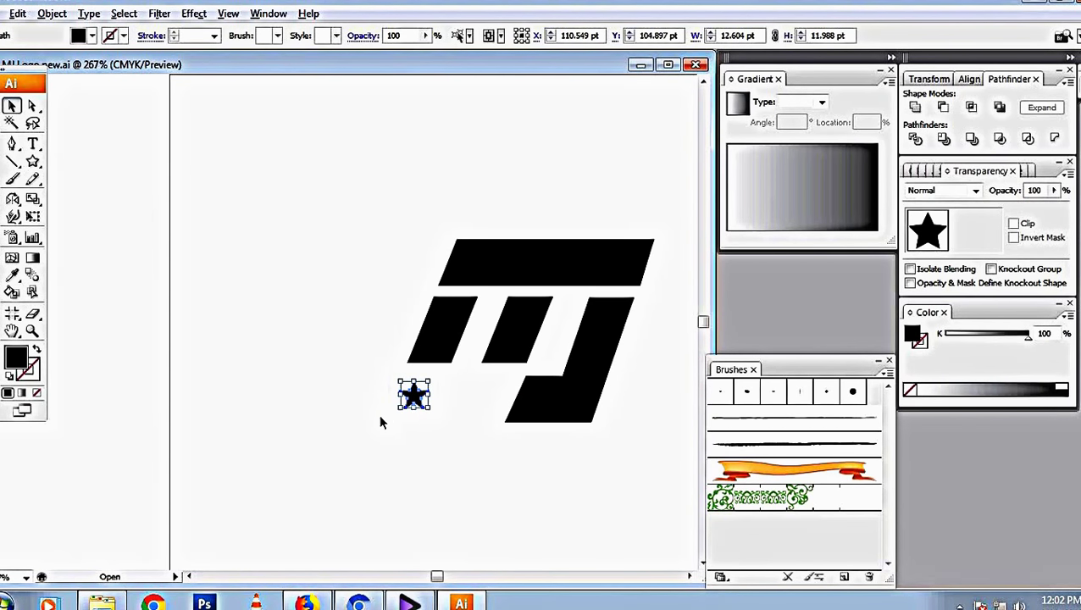
drag(417, 402, 454, 406)
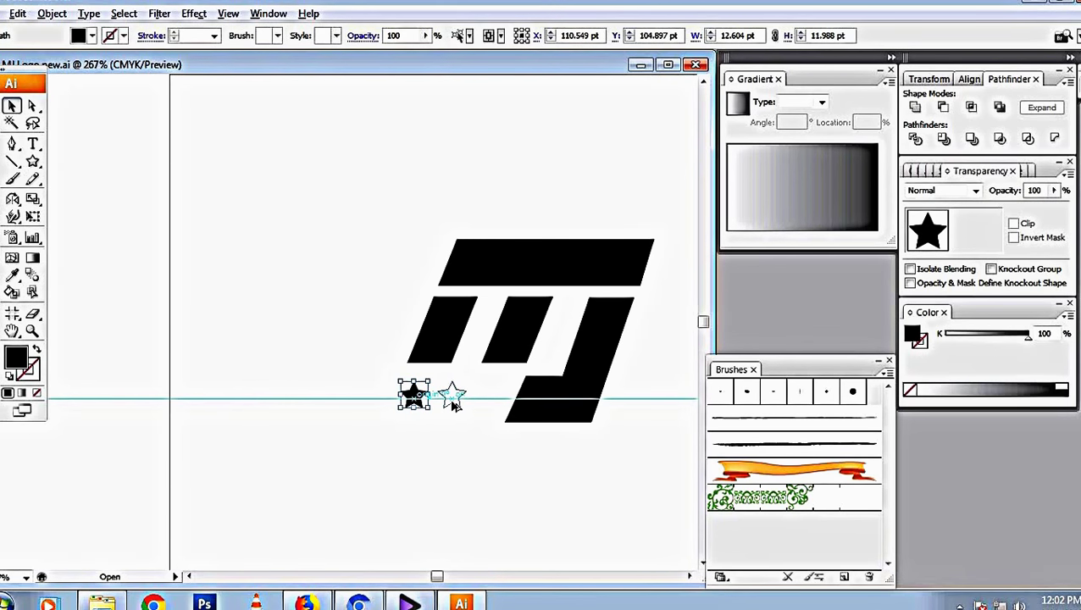
drag(454, 405, 454, 406)
click(415, 460)
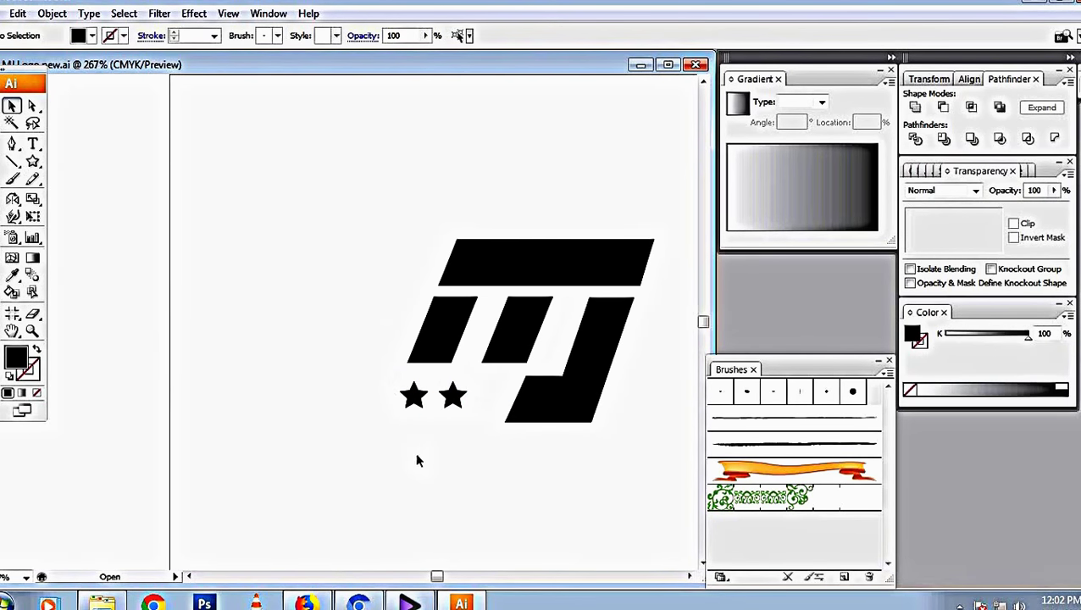
Step: Type the note 'Make duplicate of stars' above the logo
key(t)
click(315, 193)
text(Make t)
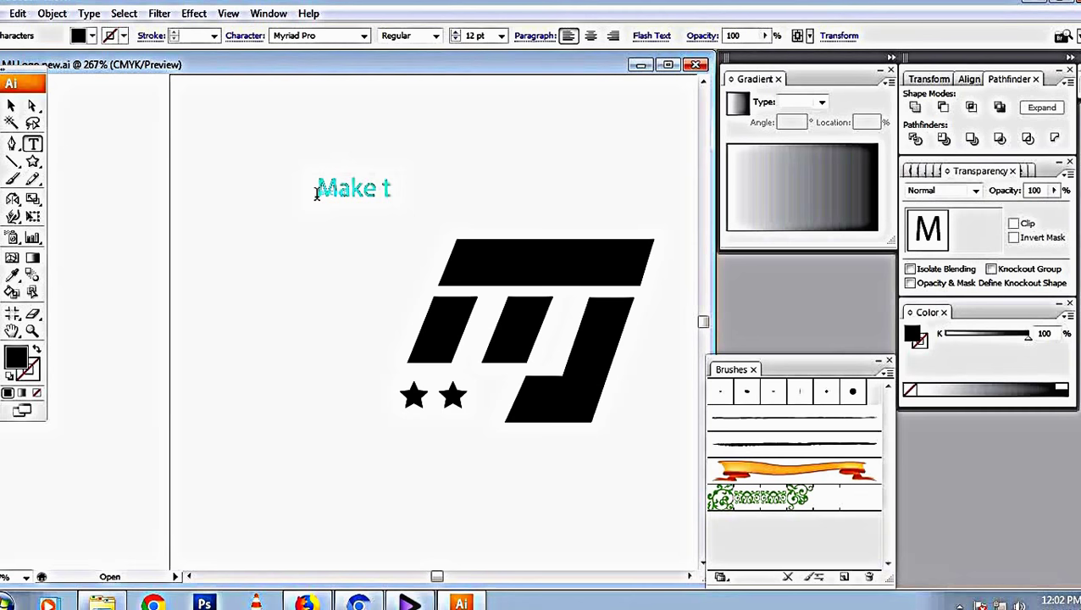
key(BackSpace)
text(du)
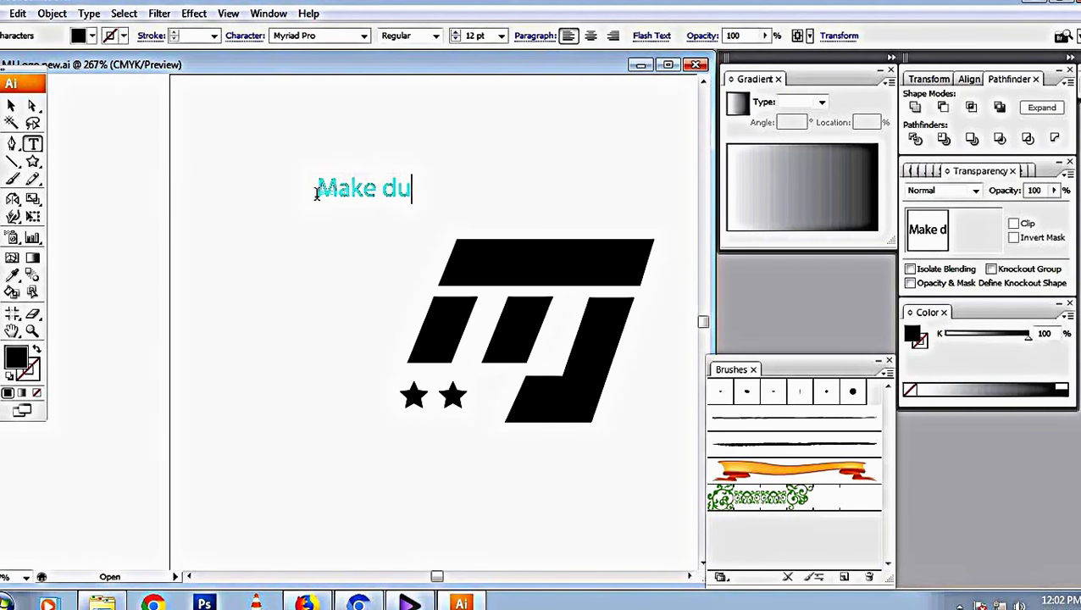
text(plicate)
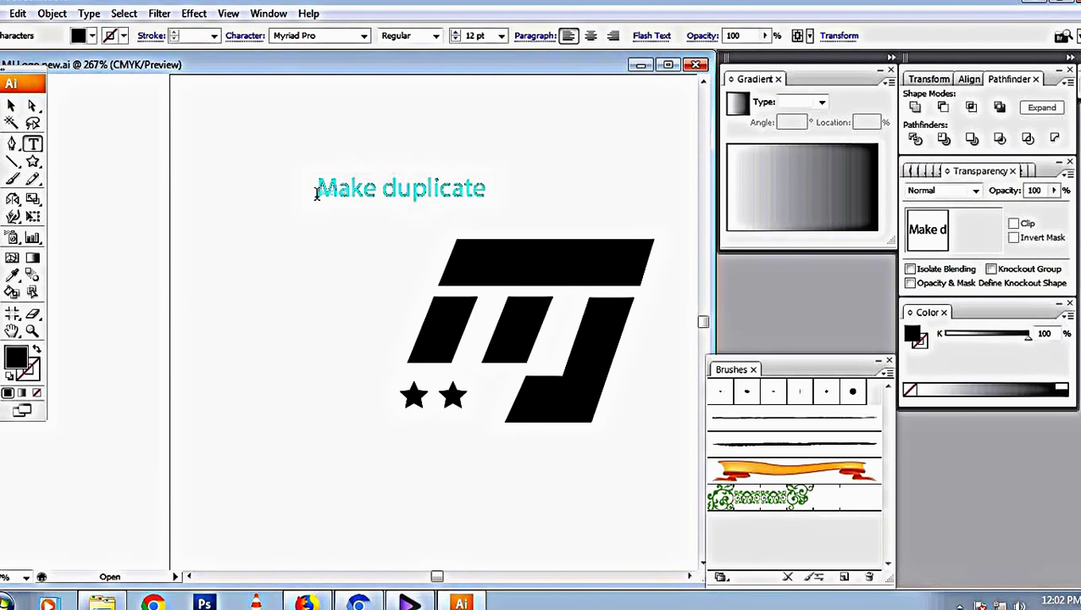
text( of s)
text(tars)
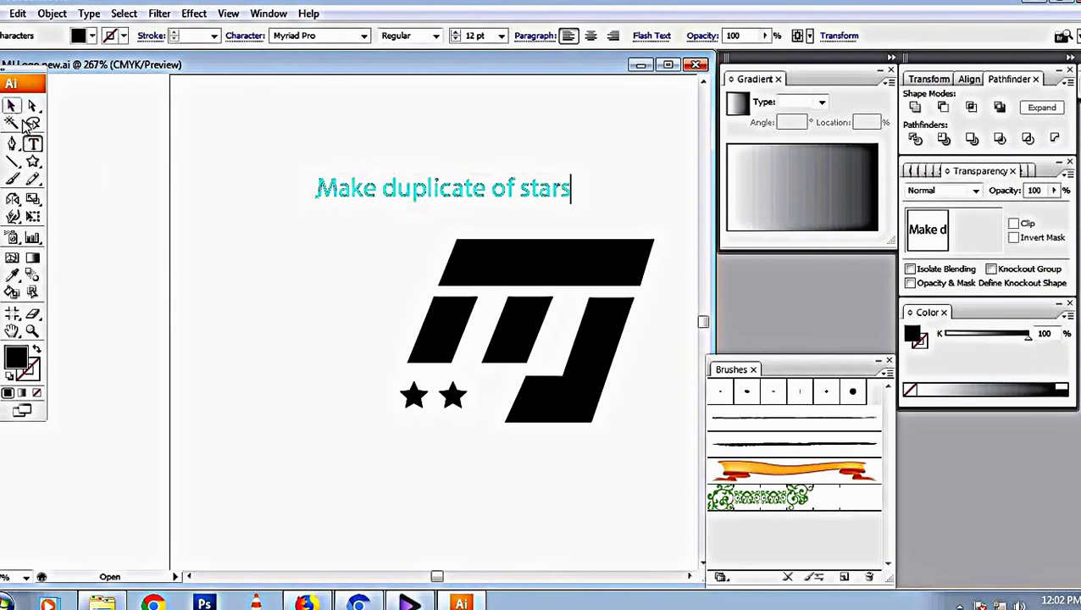
click(14, 106)
click(200, 181)
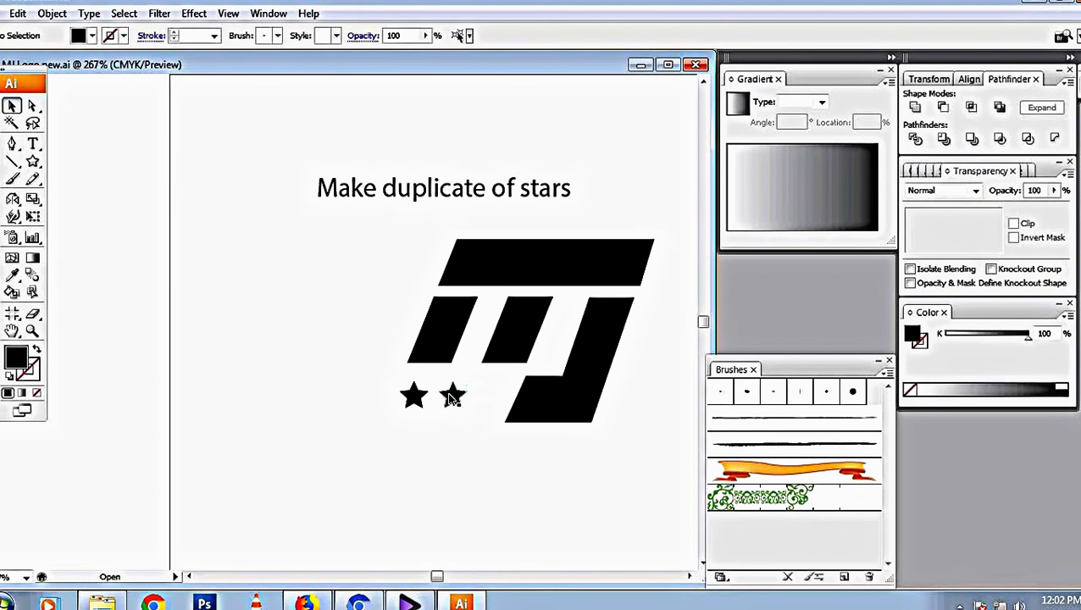
Step: Copy the second star further right and duplicate it for a fourth star
click(452, 397)
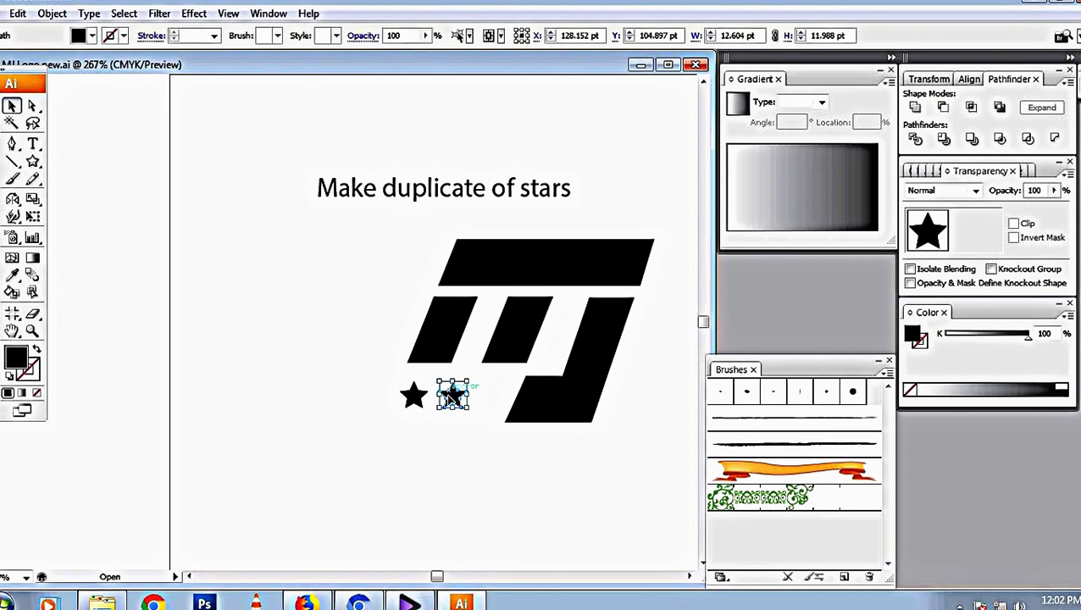
drag(452, 396, 490, 395)
key(ctrl+d)
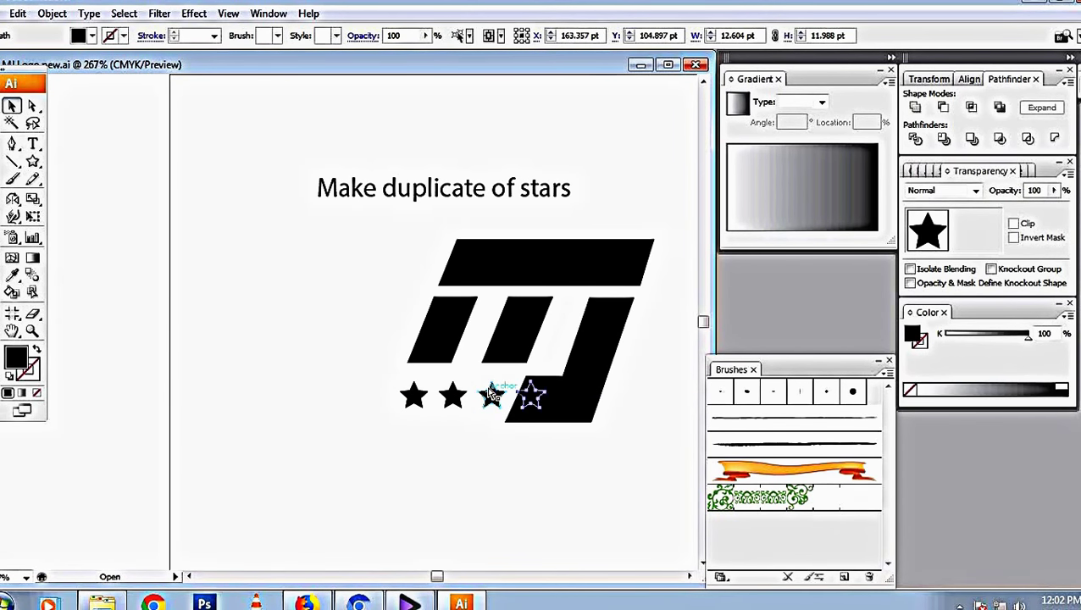
key(a)
key(ctrl+shift+a)
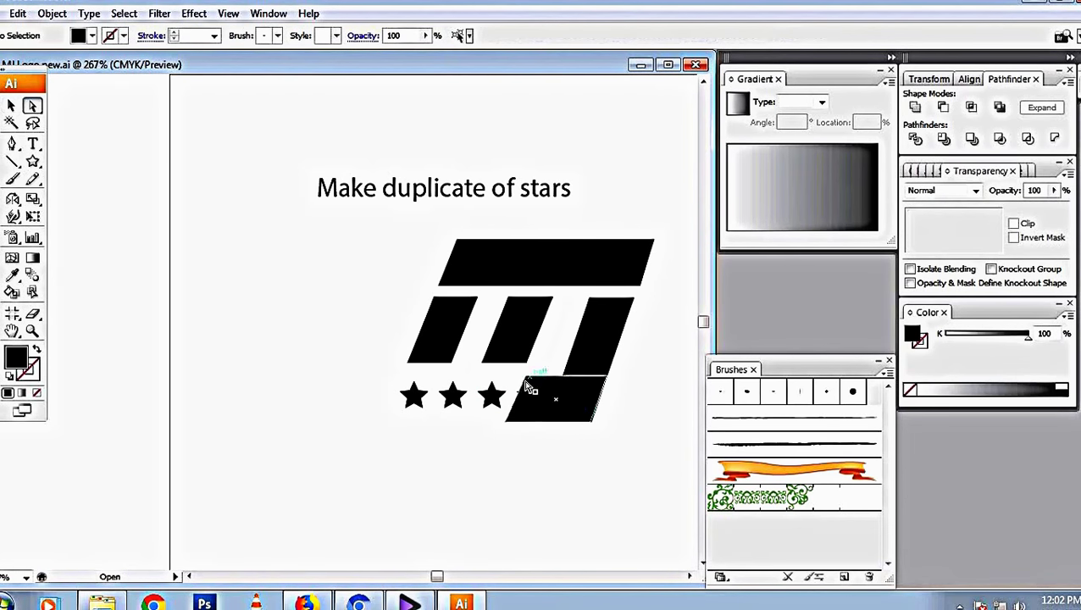
Step: Place another star copy on the black bar and fill the two new stars white
click(522, 388)
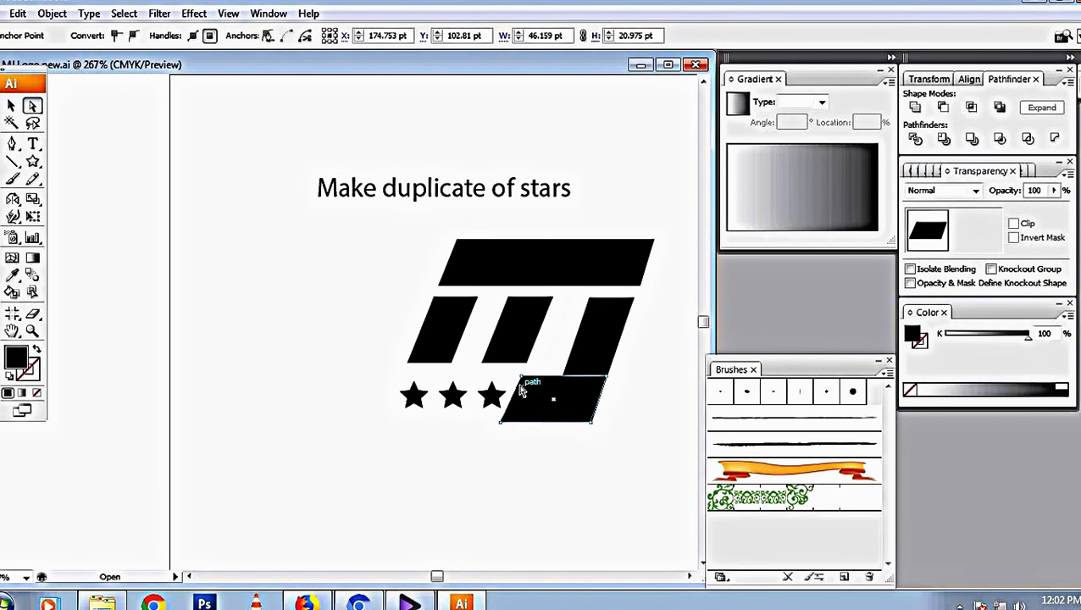
key(v)
drag(531, 394, 571, 395)
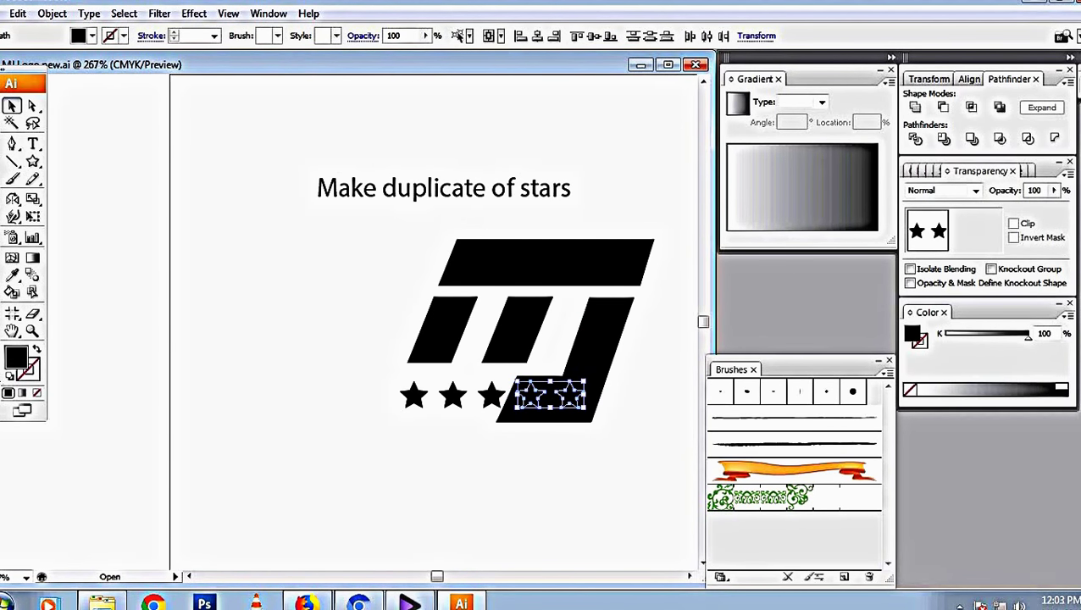
click(9, 378)
click(28, 369)
click(36, 393)
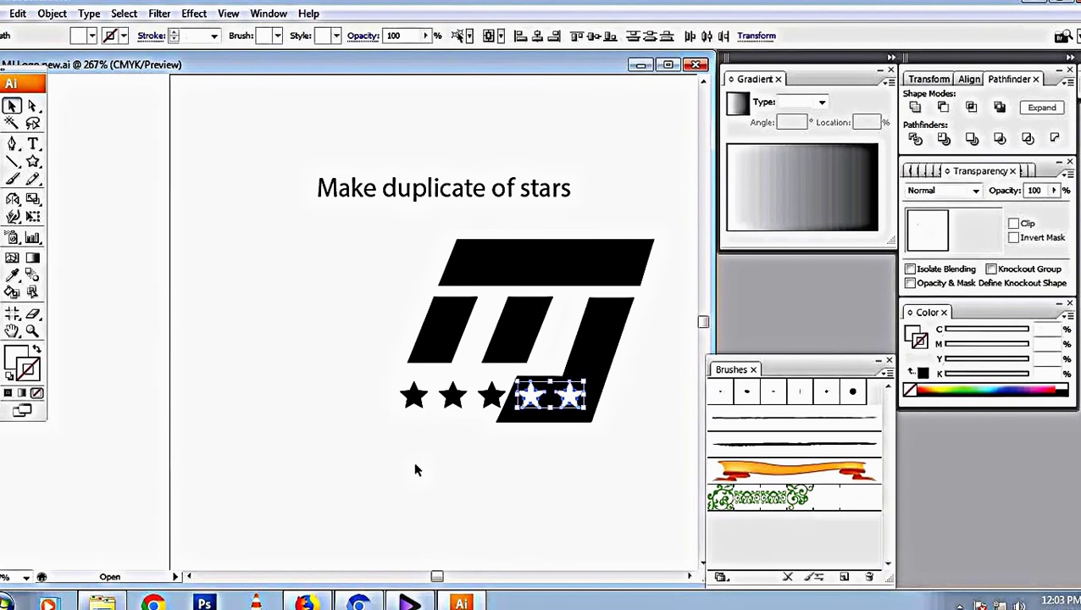
click(556, 485)
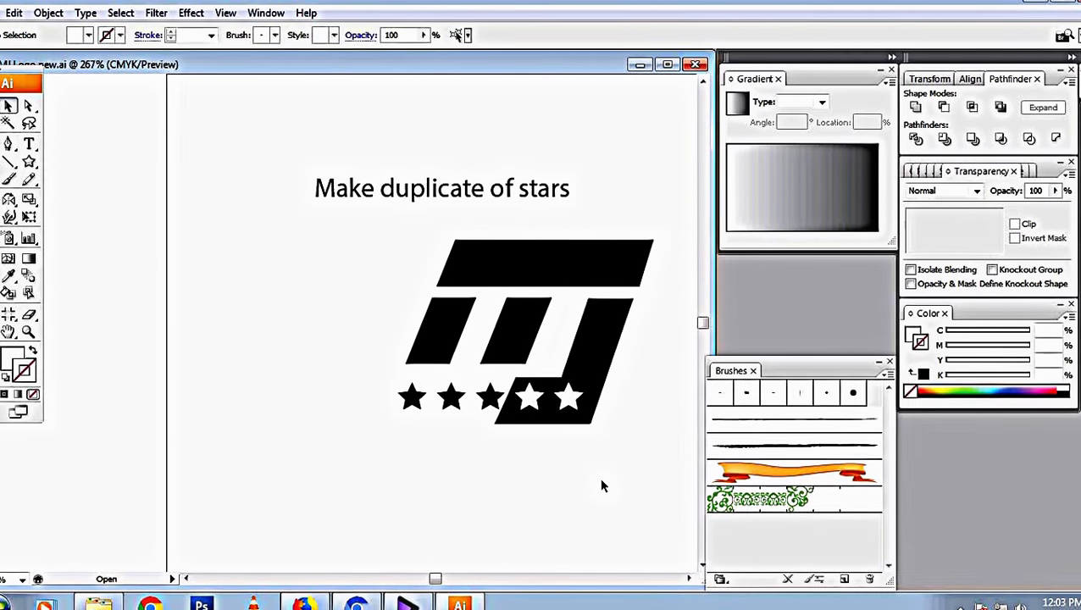
Step: Zoom in, nudge the right and middle slanted bars one step right, then fit the artboard
key(z)
drag(386, 225, 692, 374)
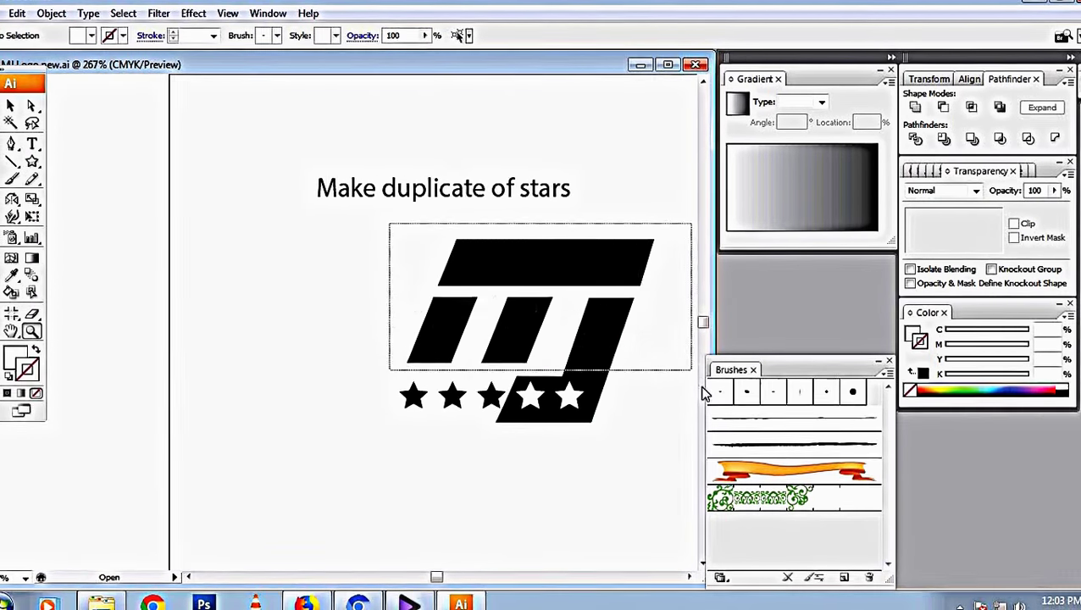
key(v)
click(430, 318)
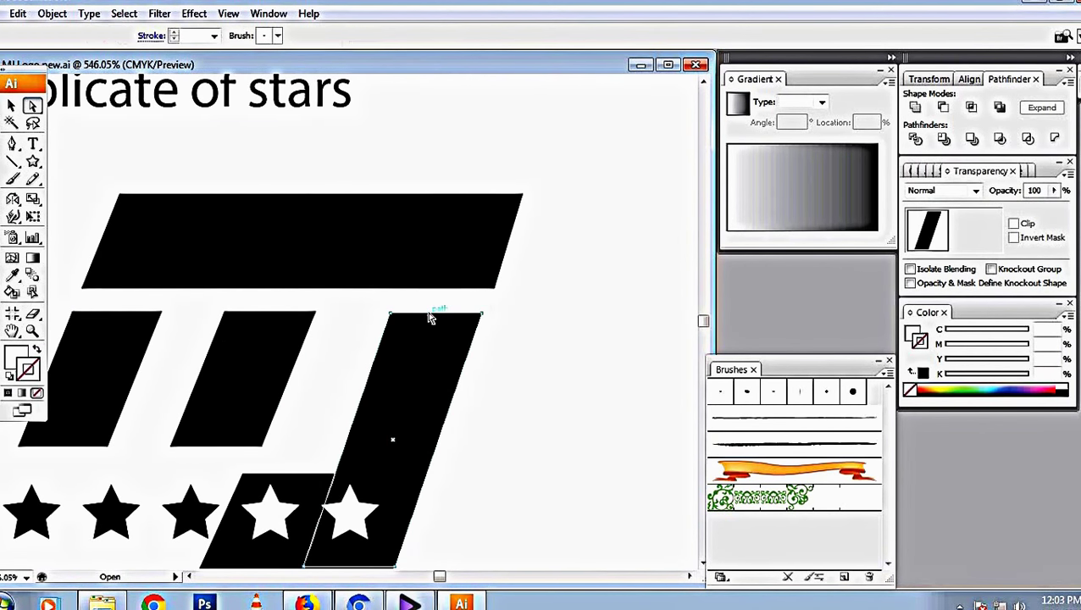
key(Right)
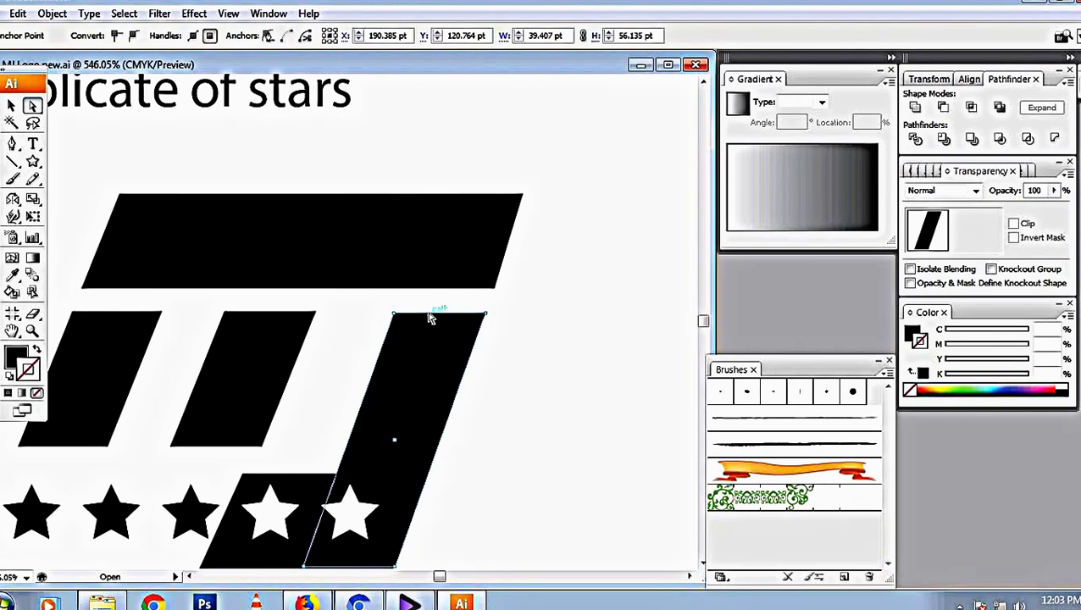
click(344, 367)
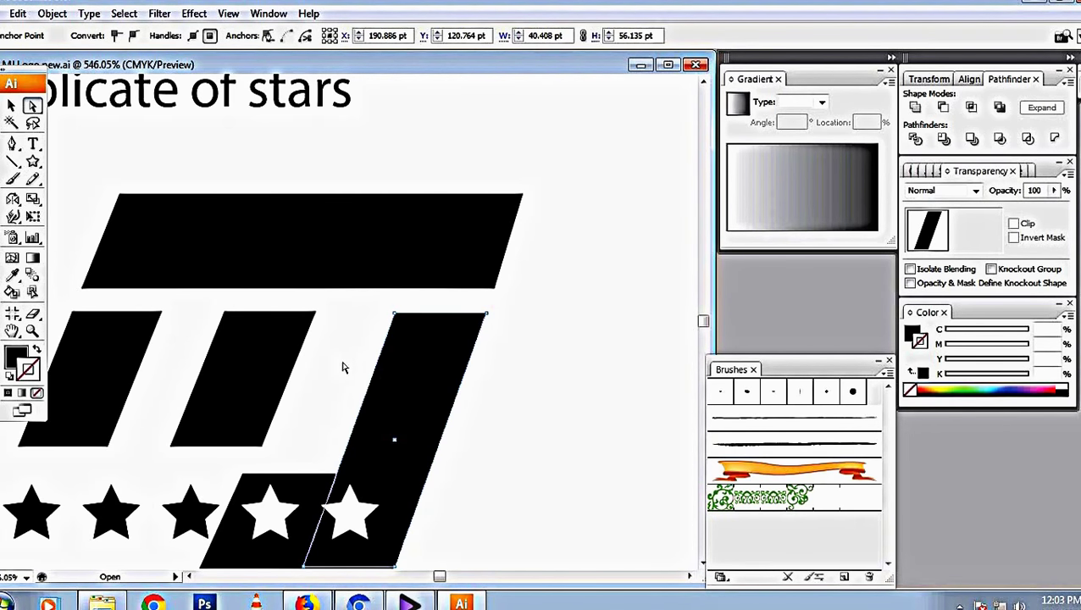
click(258, 357)
key(Right)
key(Right)
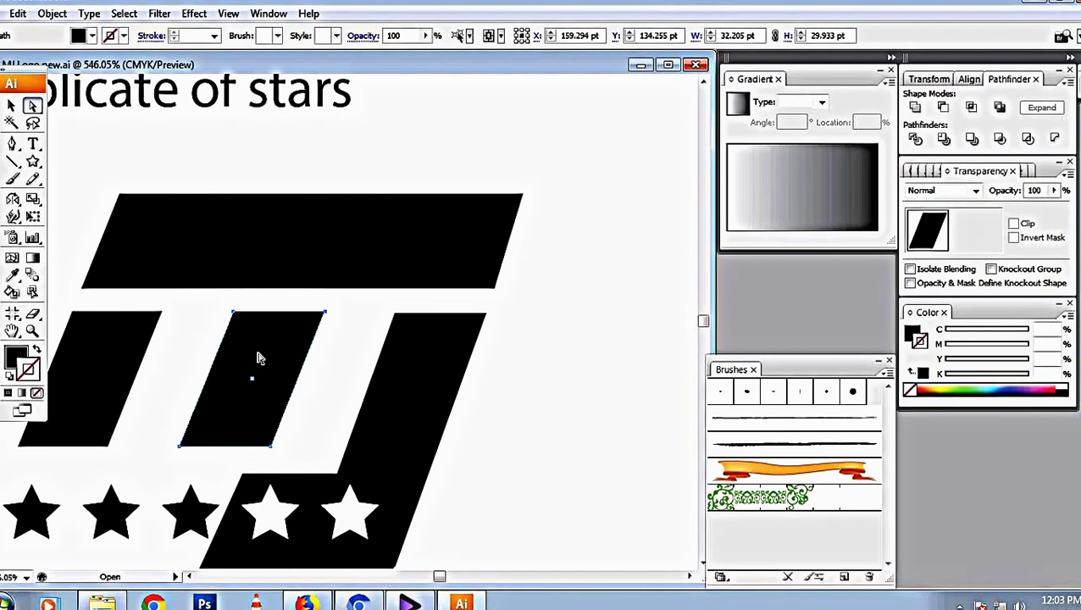
key(v)
click(509, 362)
key(ctrl+0)
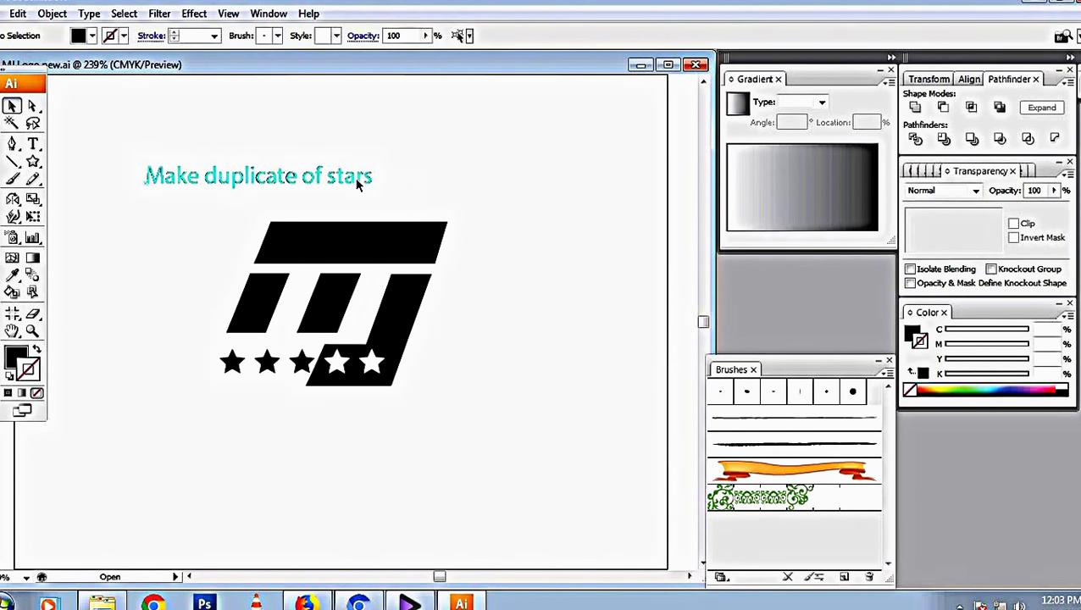
Step: Retype the heading as 'Choose best colers according to the requirements'
click(356, 174)
key(ctrl+minus)
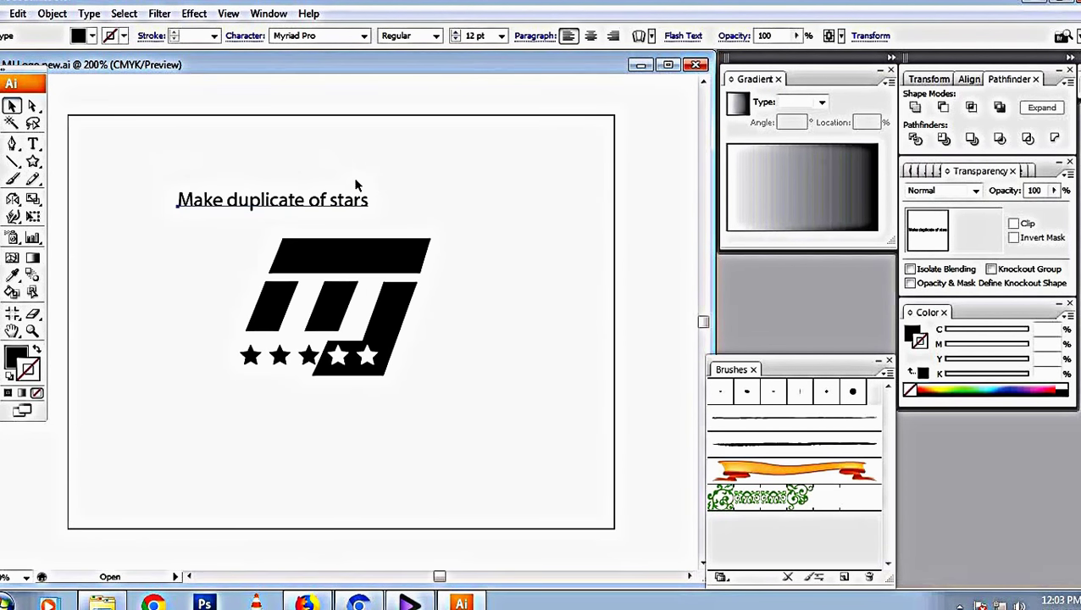
double_click(346, 197)
key(ctrl+a)
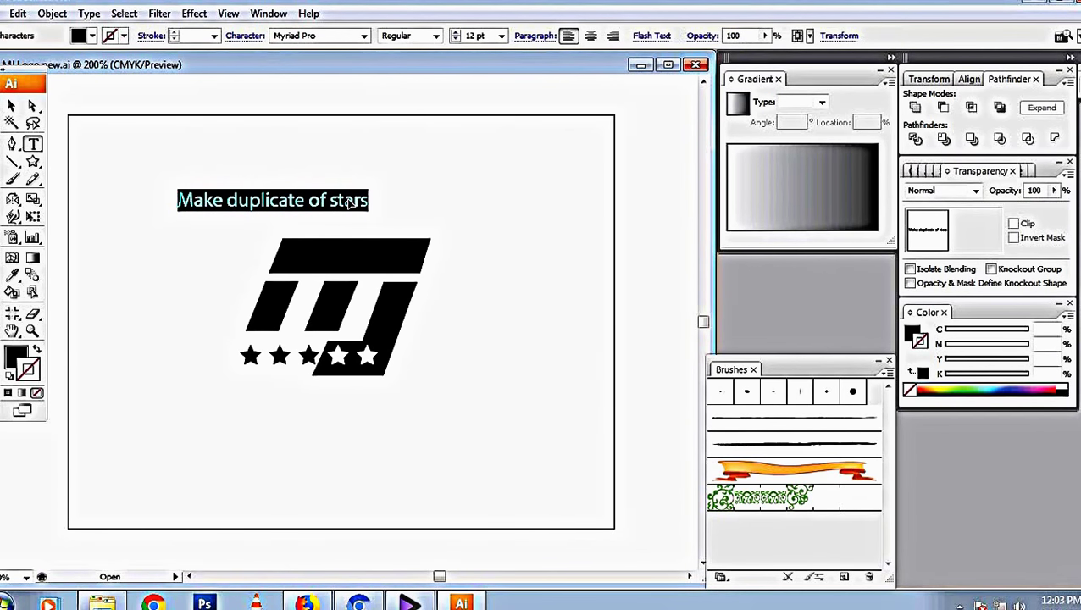
text(Choose best colr)
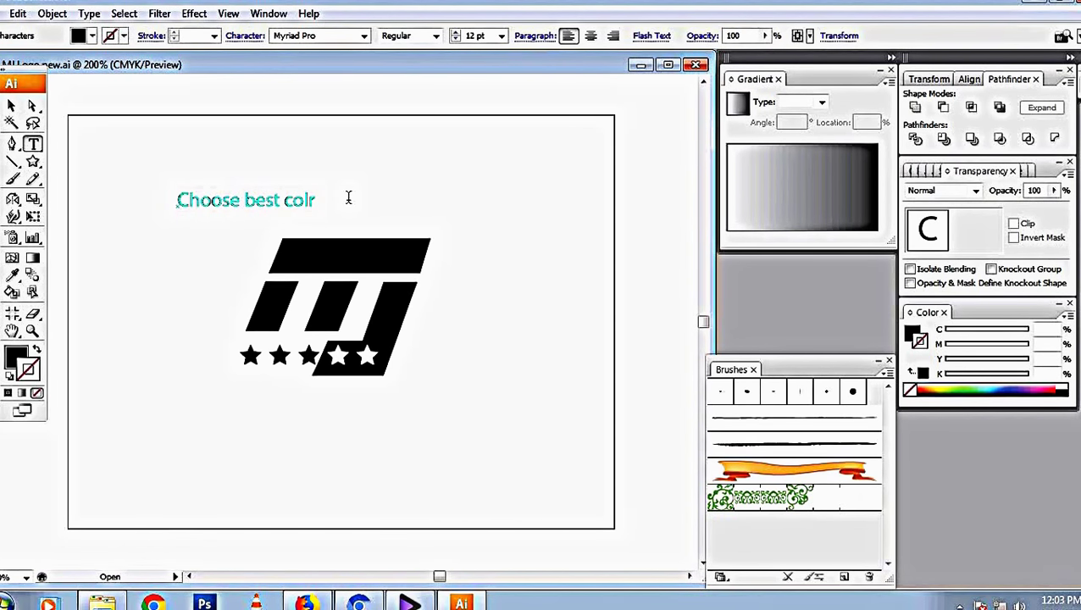
key(BackSpace)
text(ers according to the re)
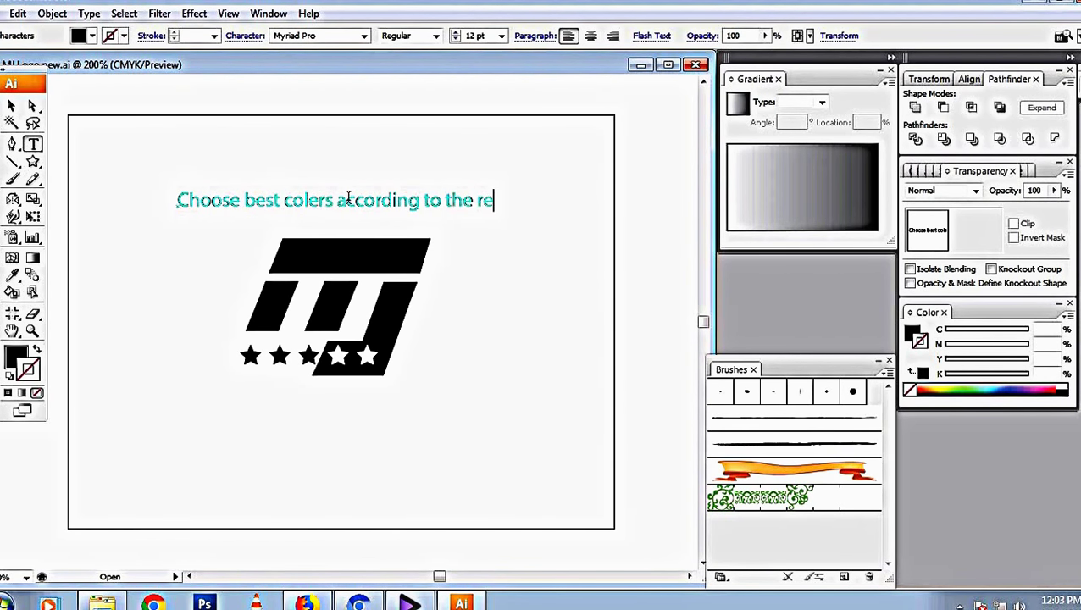
text(m)
key(BackSpace)
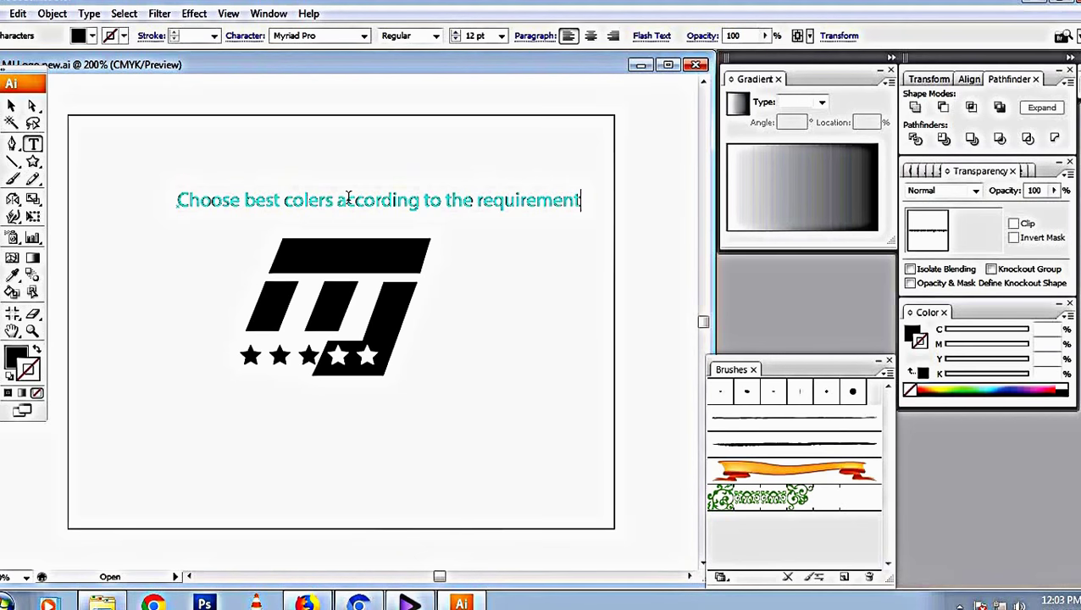
click(11, 105)
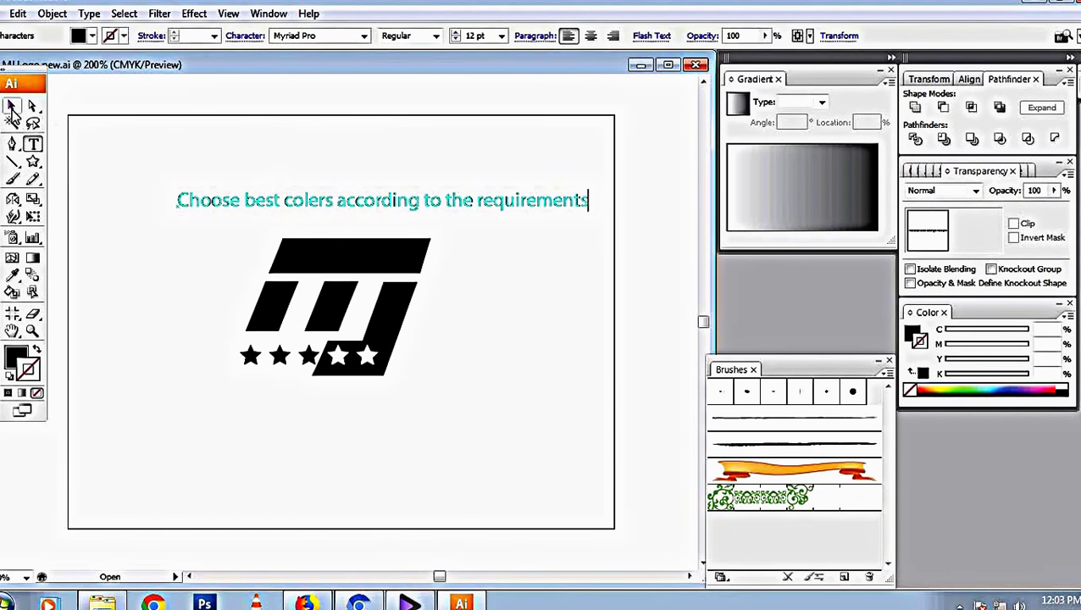
Step: Move the heading above the artboard
click(217, 169)
drag(412, 212, 363, 106)
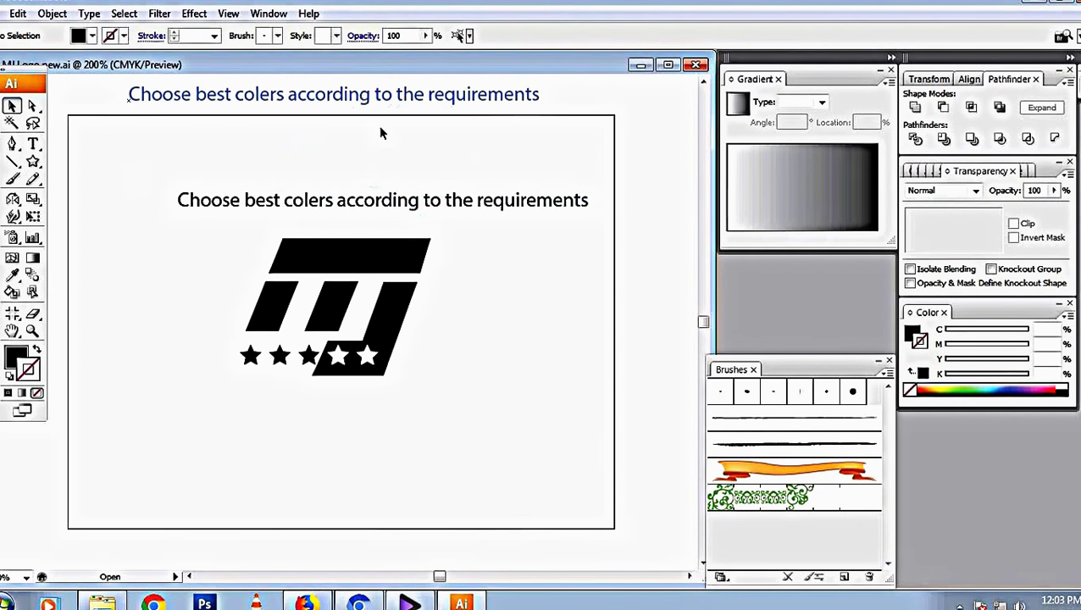
click(469, 216)
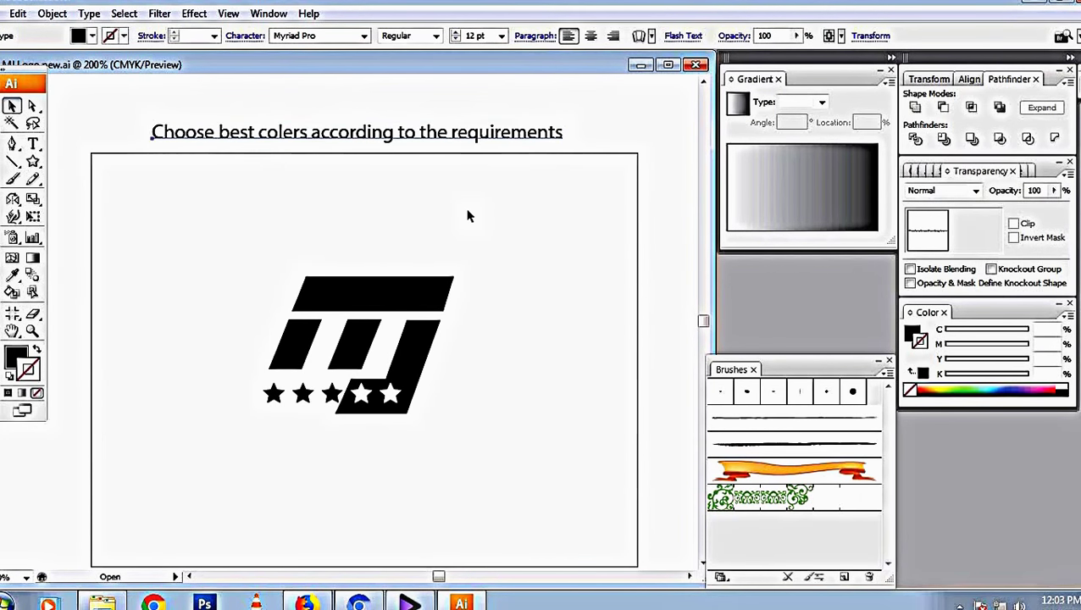
Step: Select the row of stars and nudge it slightly left
click(437, 306)
click(506, 322)
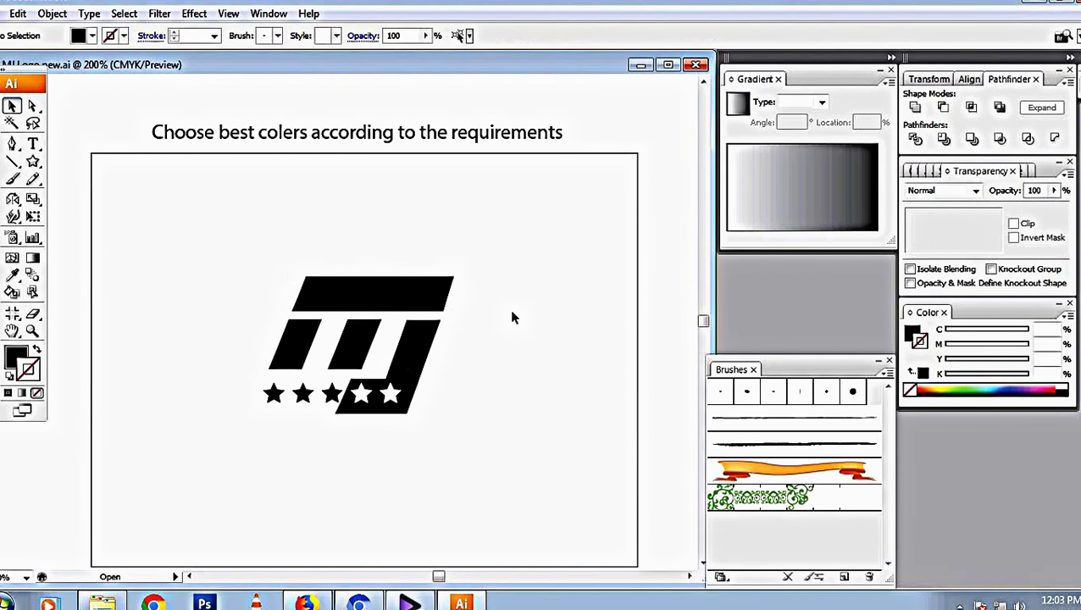
drag(469, 441, 231, 316)
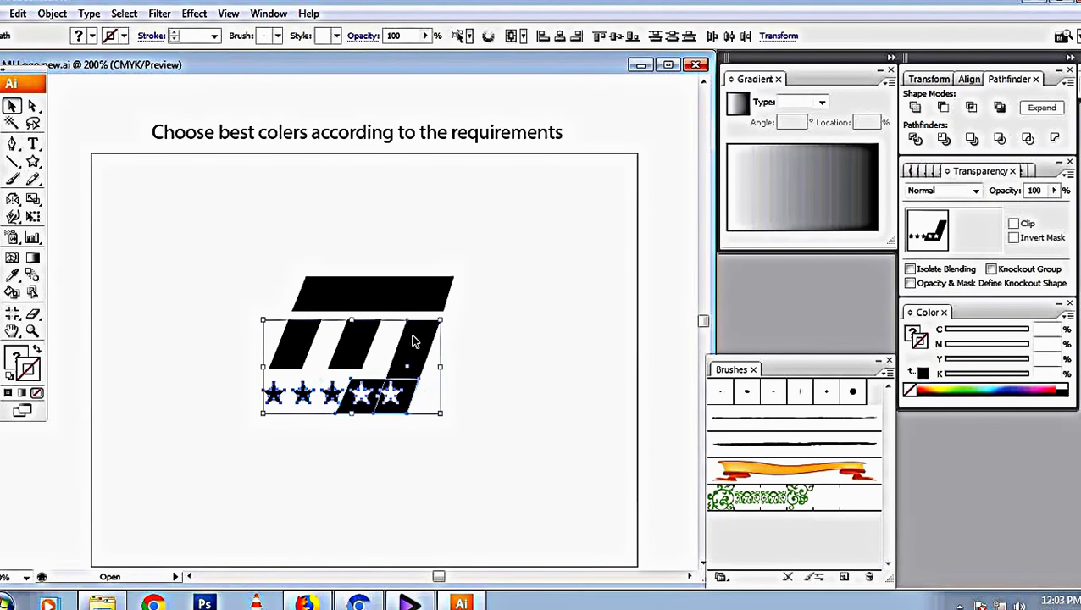
click(379, 386)
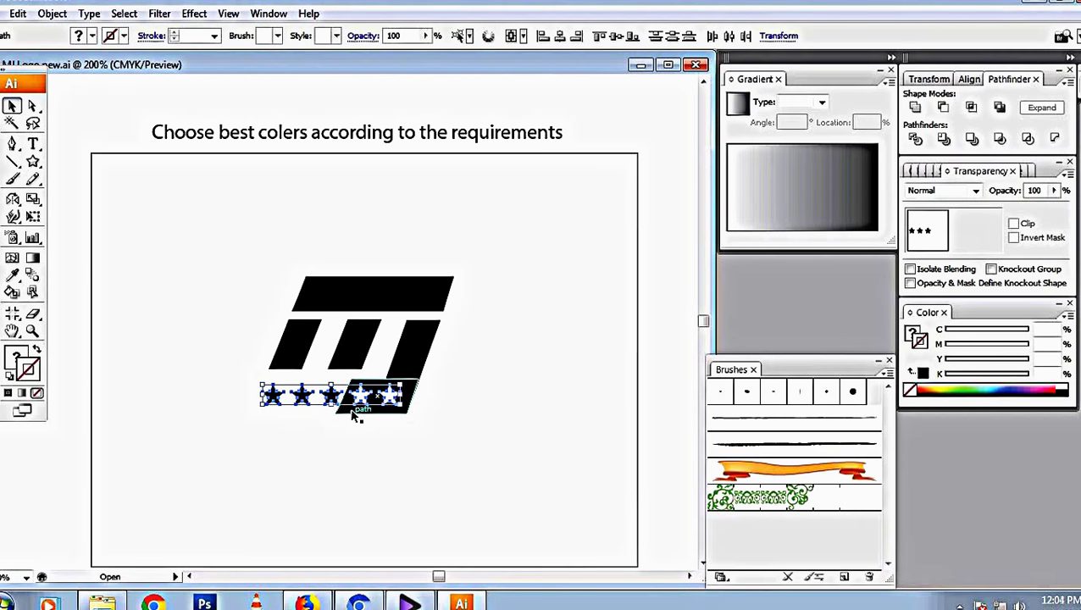
key(Left)
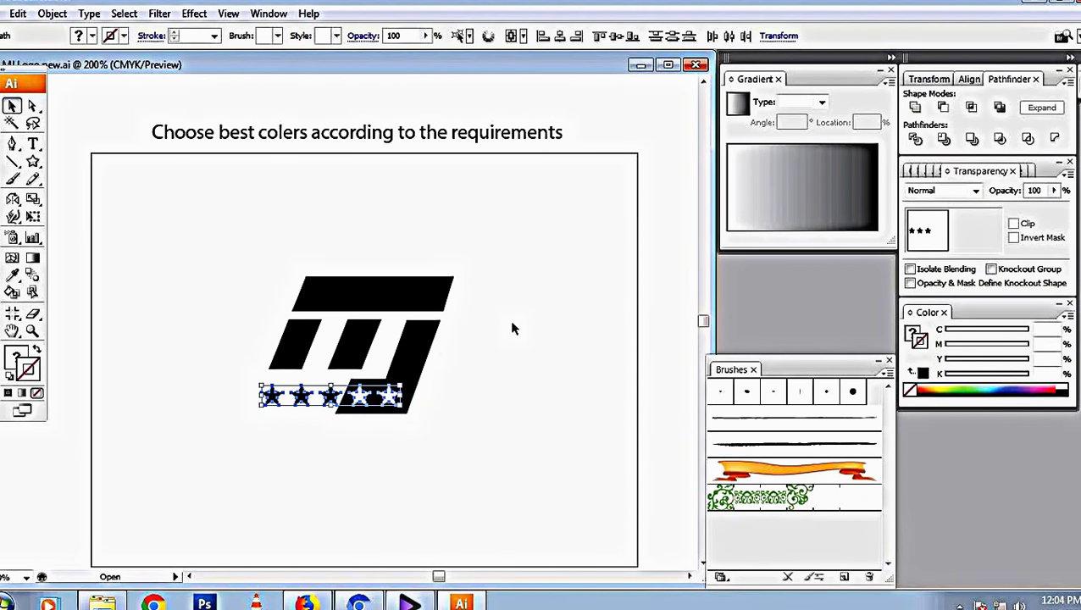
click(512, 323)
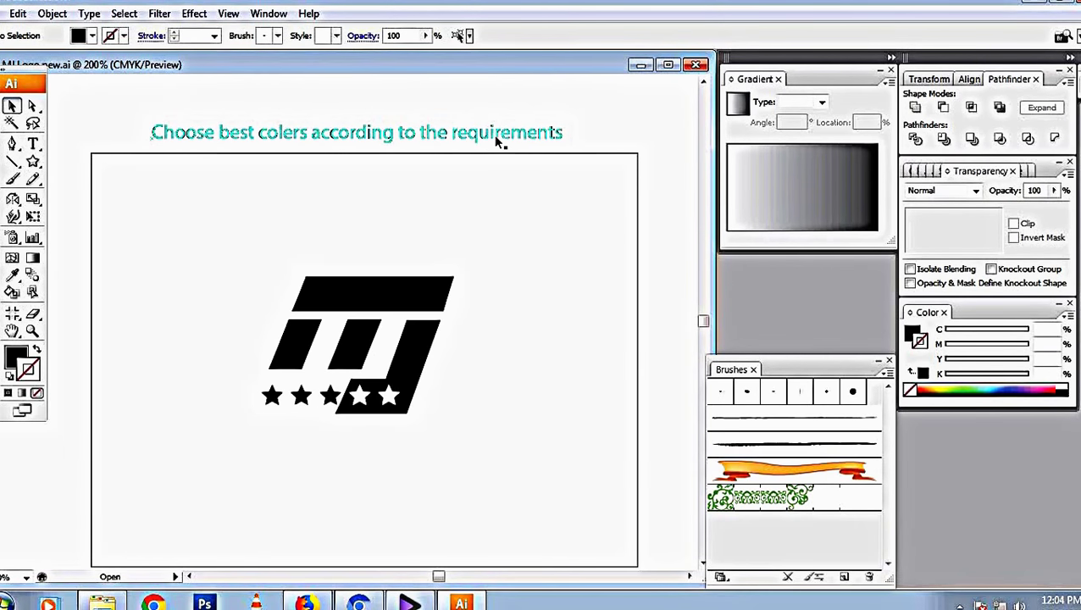
Step: Duplicate the heading below the logo, retype it as the name caption, and enlarge it to about 18.46 pt
drag(495, 140, 509, 461)
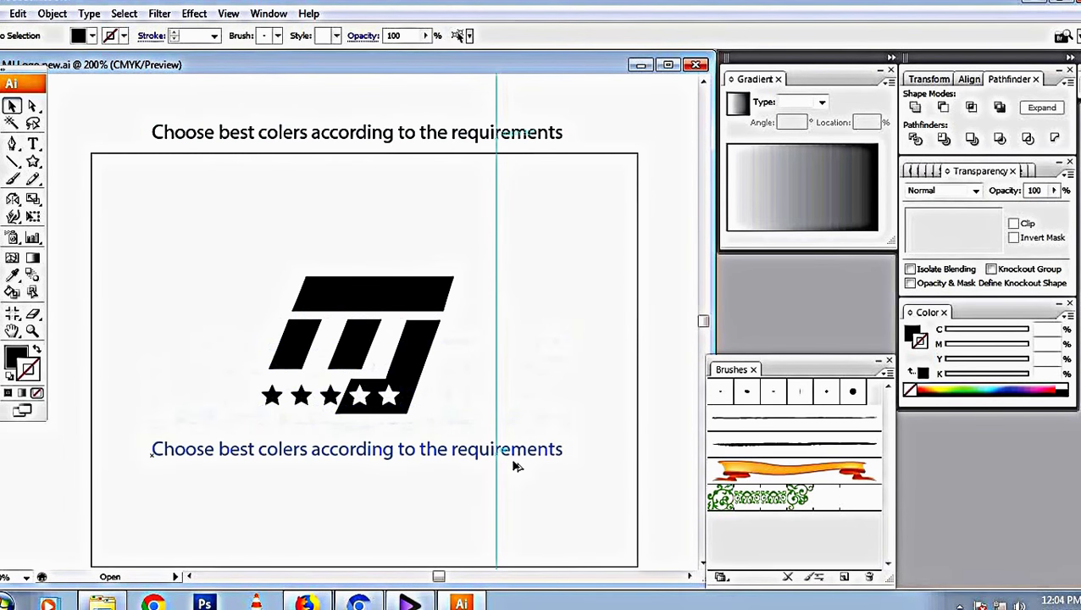
double_click(509, 461)
key(ctrl+a)
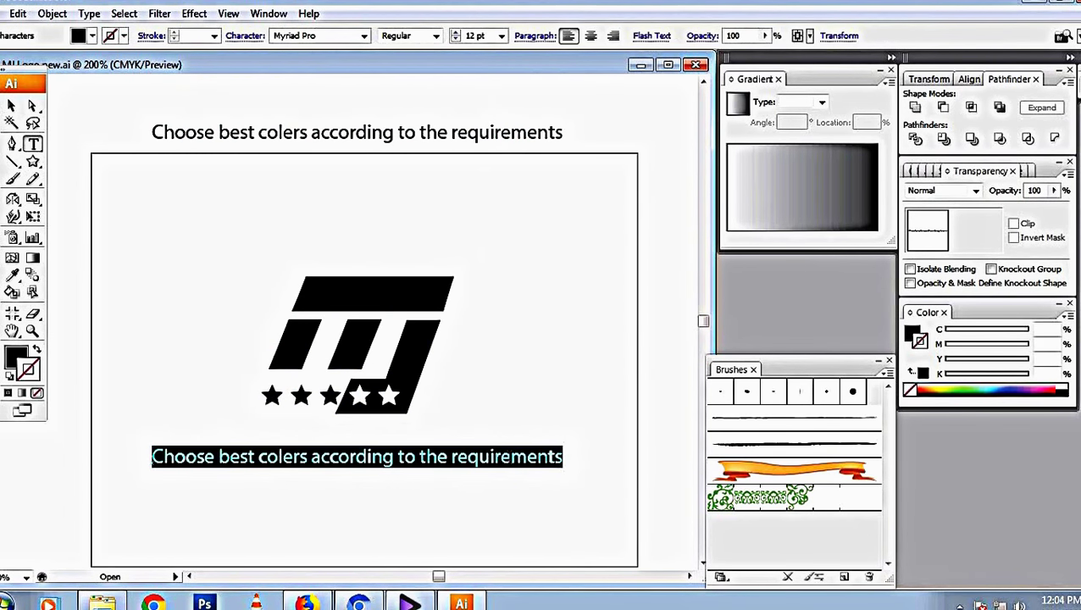
text(Michael Jack)
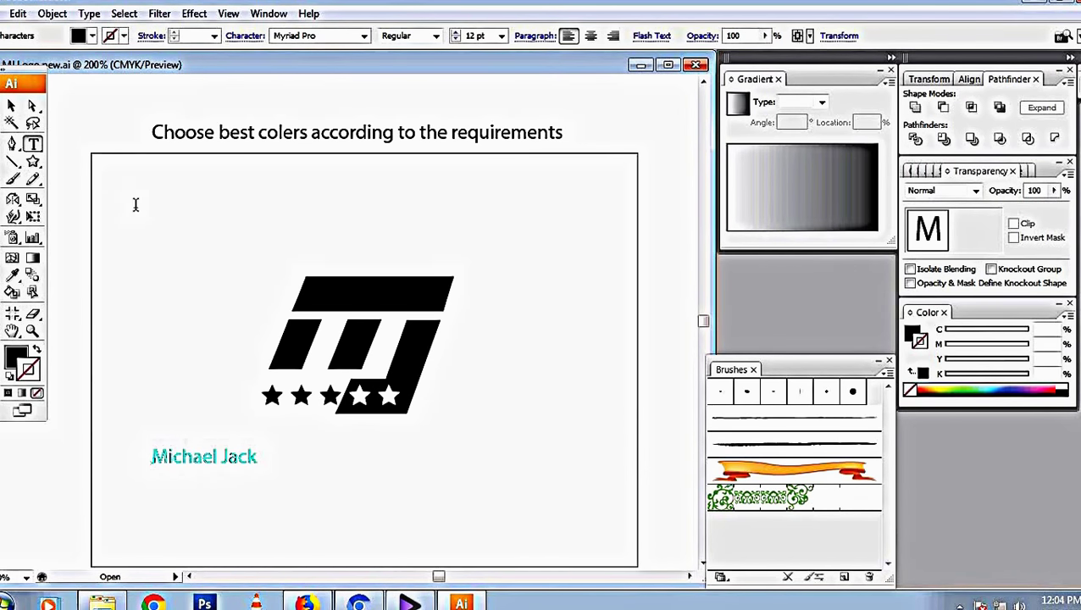
click(12, 105)
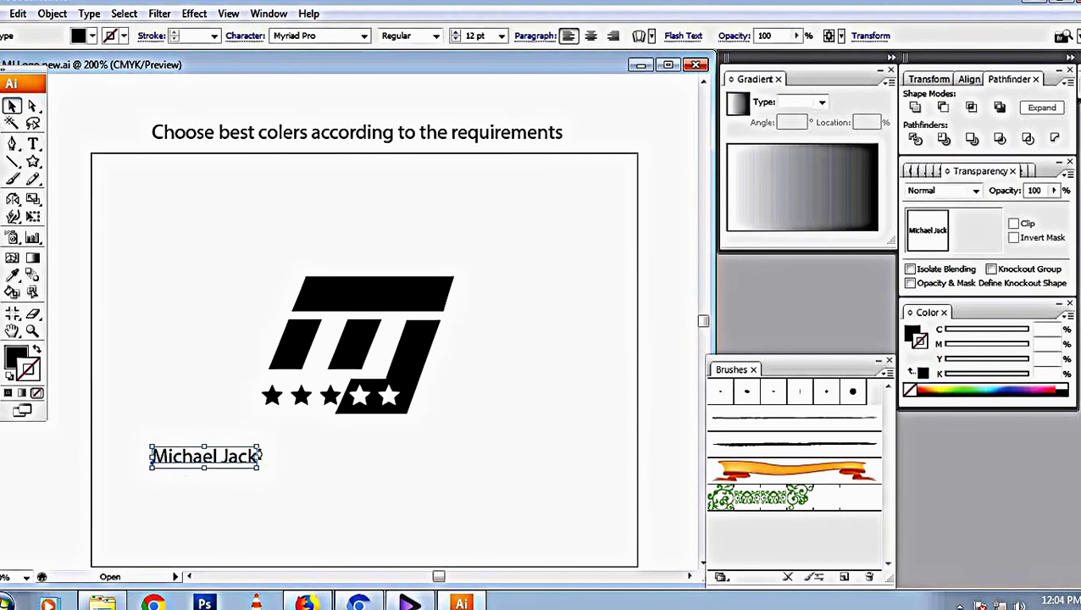
drag(260, 457, 403, 455)
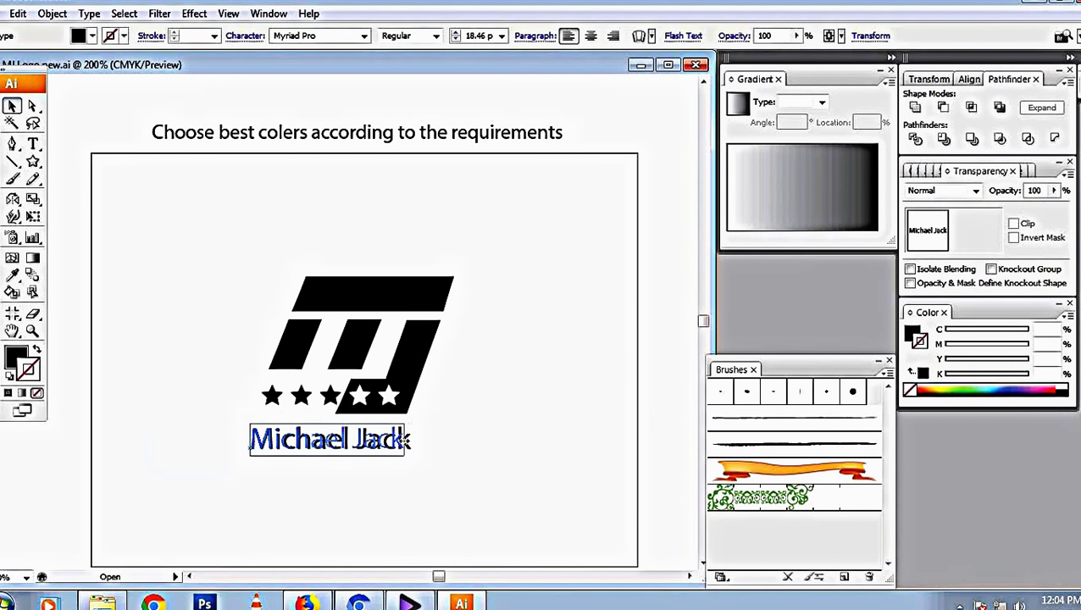
Step: Set the name caption's font to NeuropoliticalRg-Regular in the Character panel
click(480, 445)
key(ctrl+t)
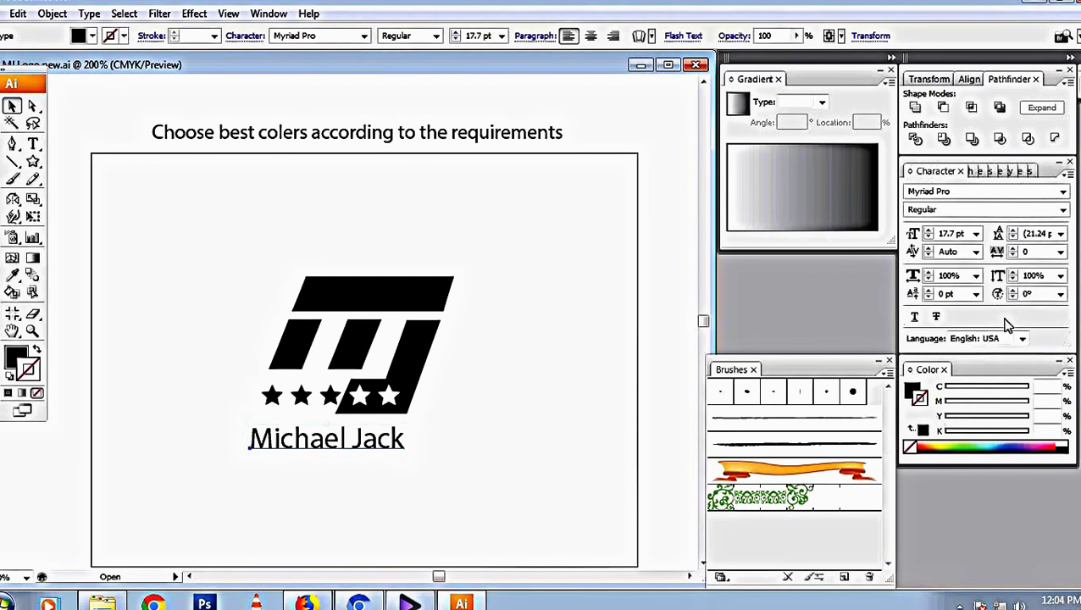
click(1001, 191)
text(Neuropolitical)
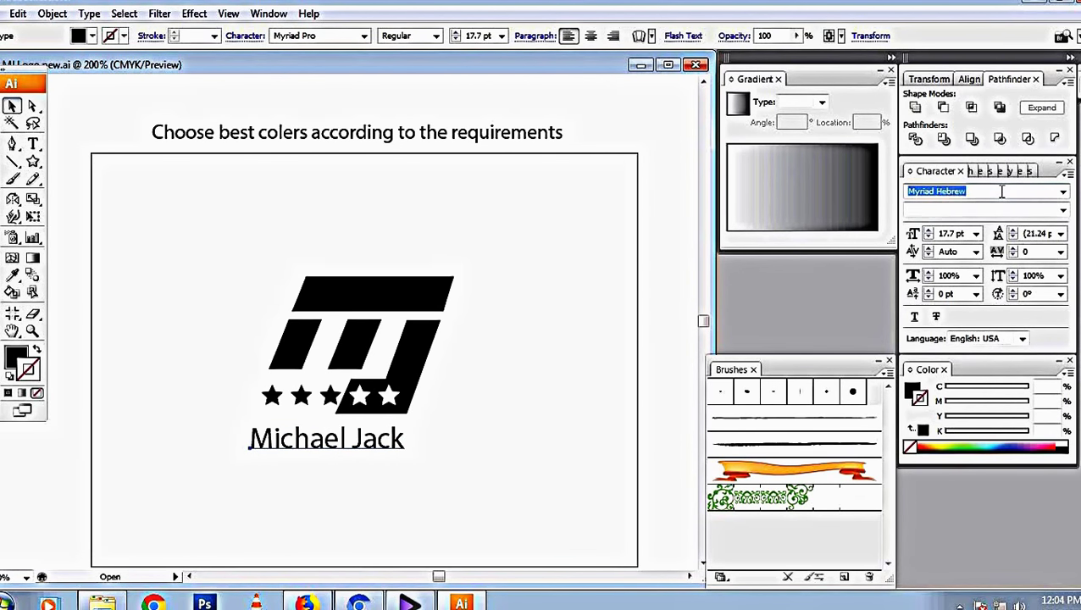
key(Return)
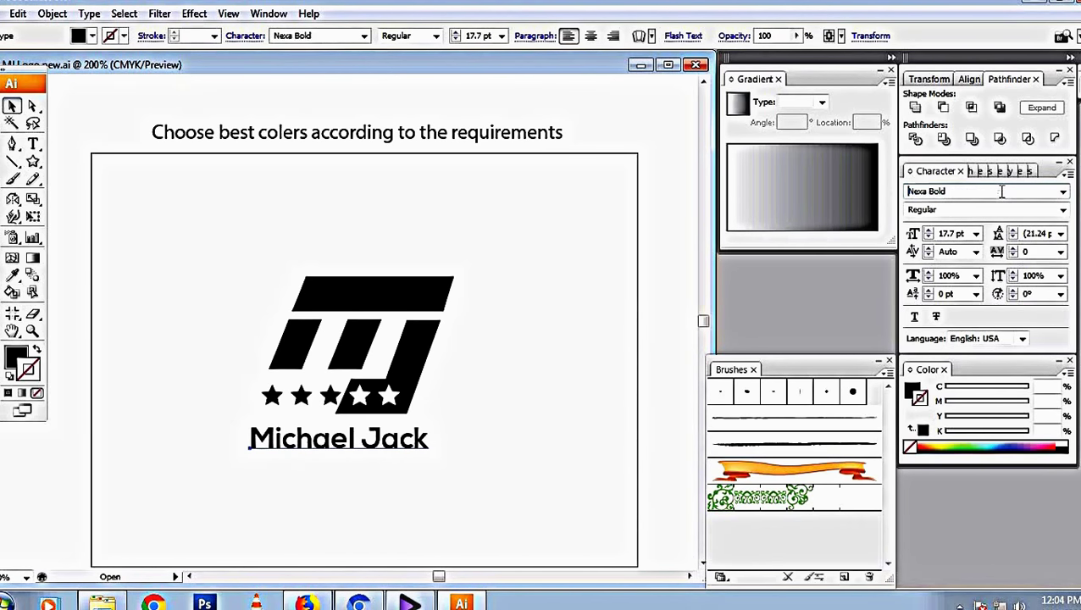
text(NeuropoliticalRg-Regular)
Step: Scale the name caption down to about 12 pt beneath the stars
click(12, 106)
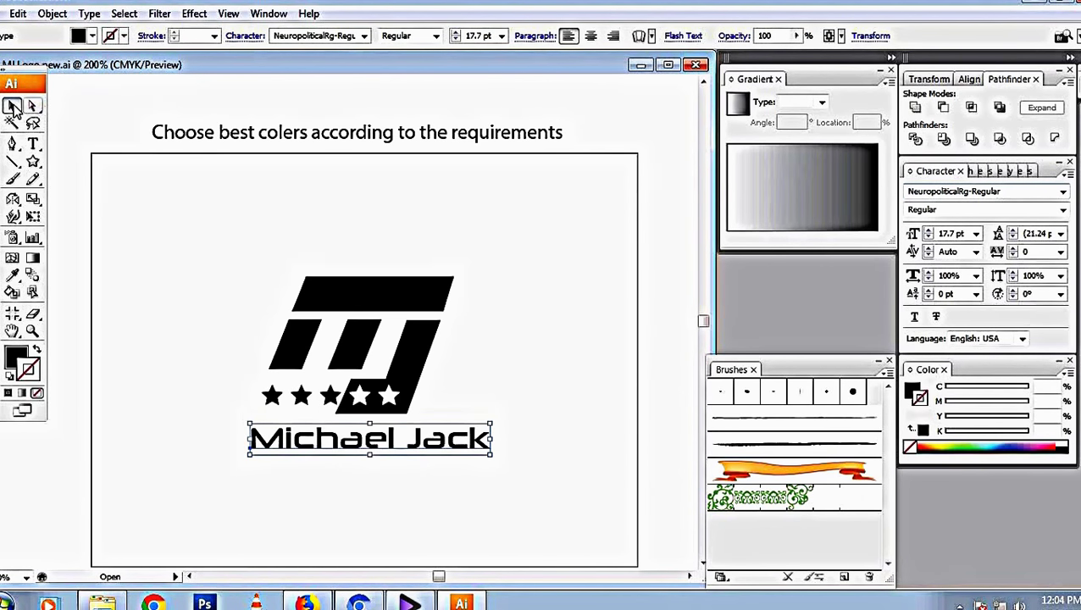
click(179, 283)
click(434, 439)
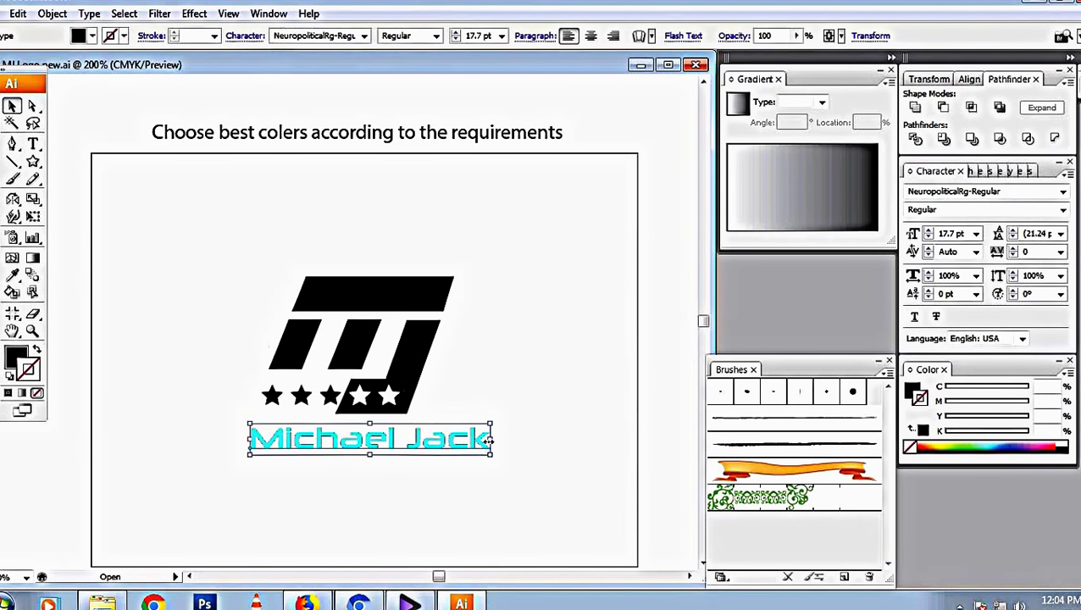
drag(458, 441, 380, 451)
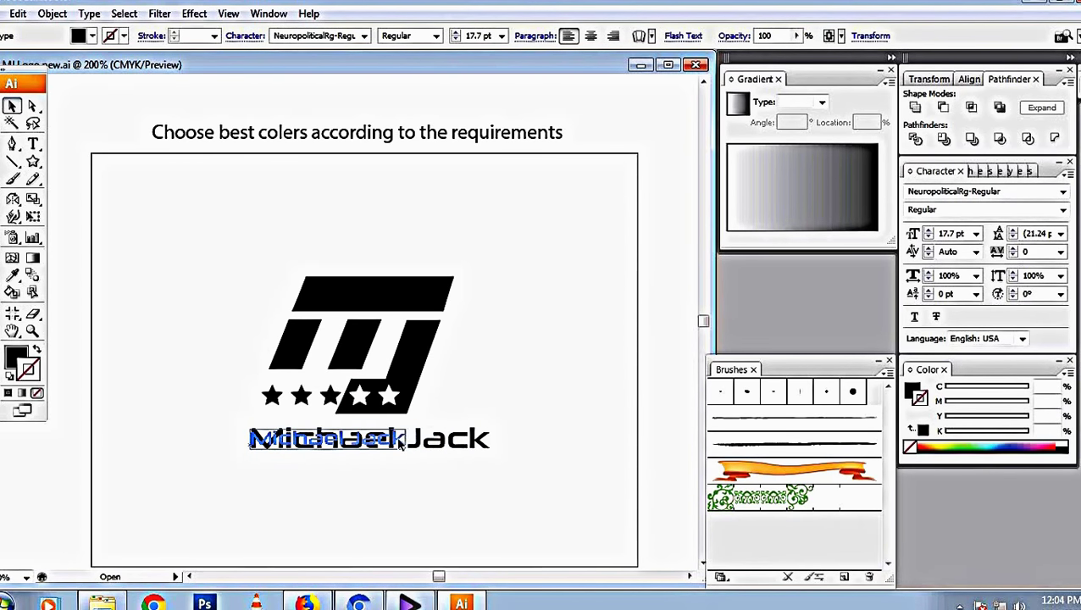
click(491, 470)
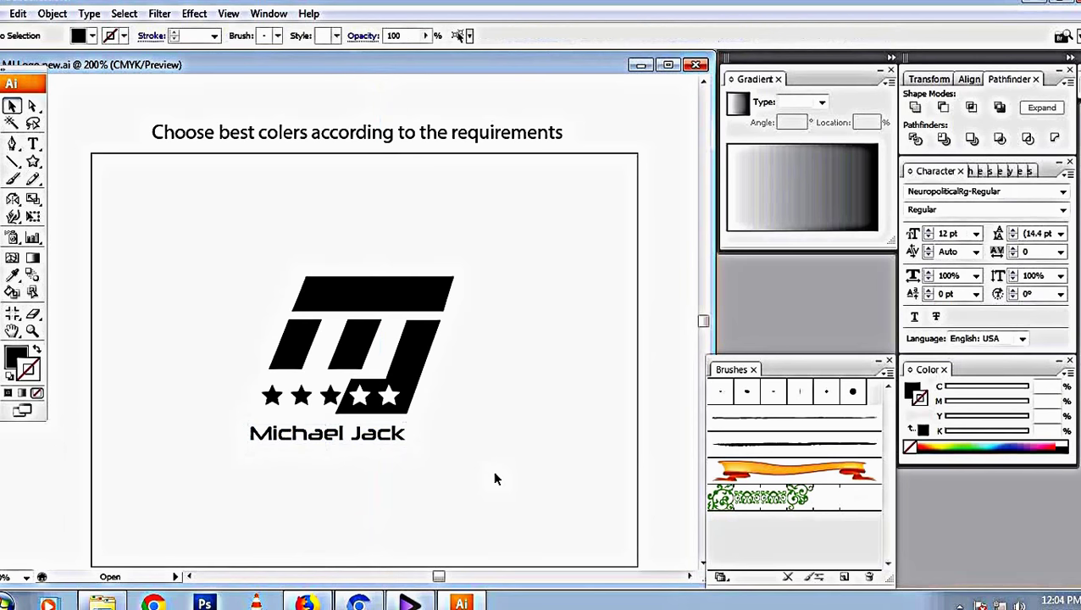
Step: Rotate the name caption to near vertical and move it beside the logo's right edge
click(397, 443)
key(r)
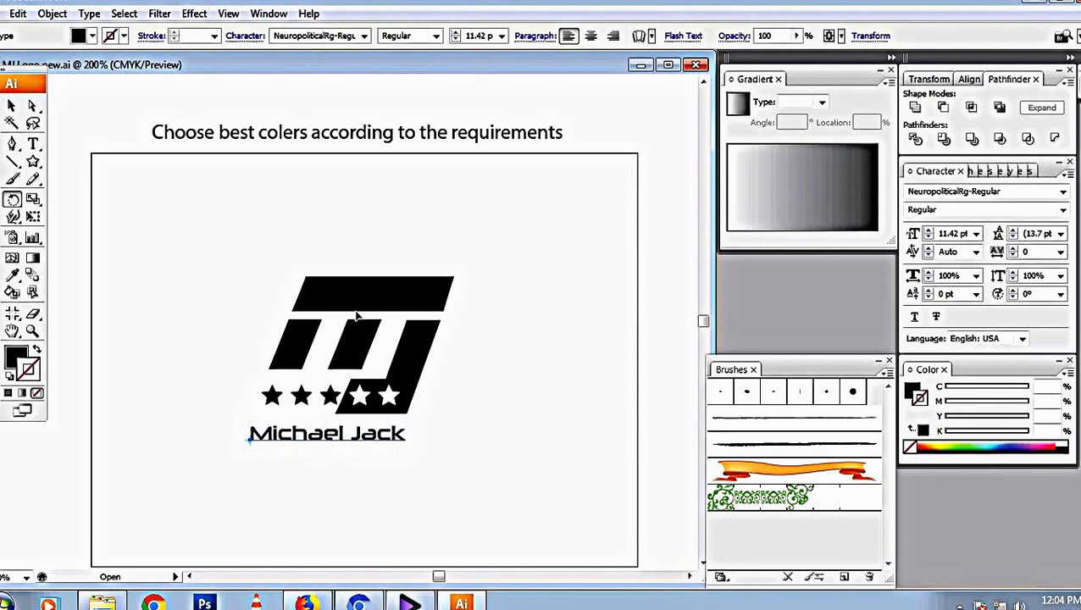
drag(357, 315, 312, 294)
key(v)
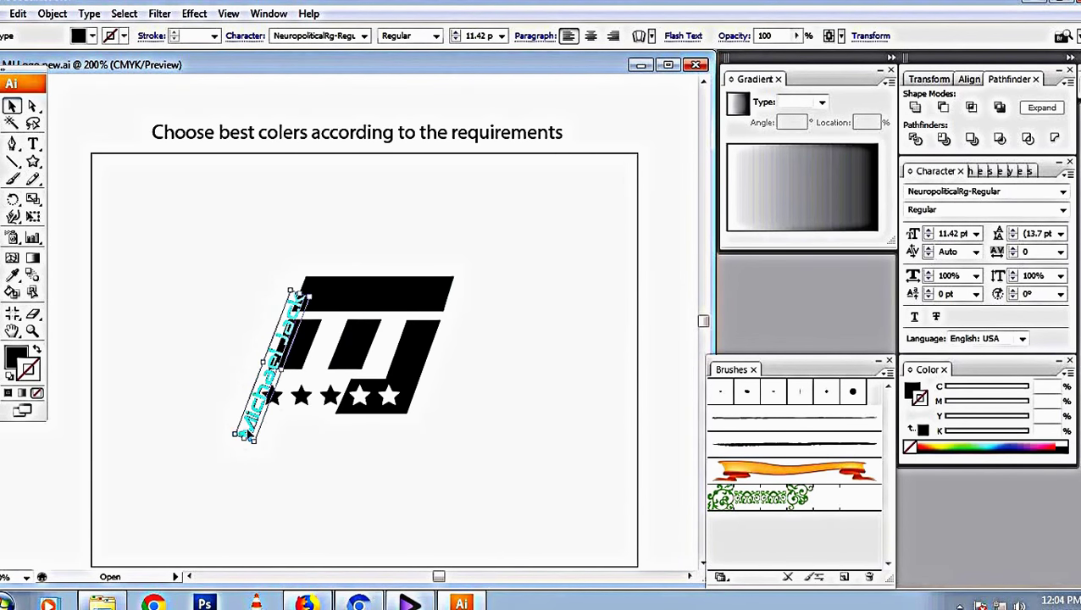
drag(245, 430, 424, 418)
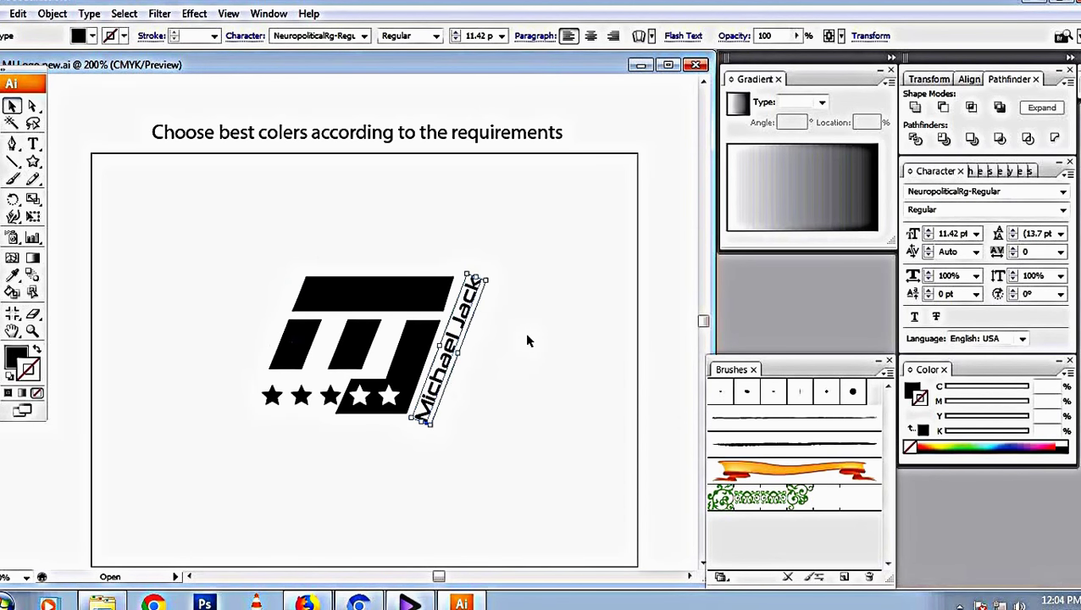
Step: Resize the rotated caption so it runs along the J's slanted right edge
double_click(472, 295)
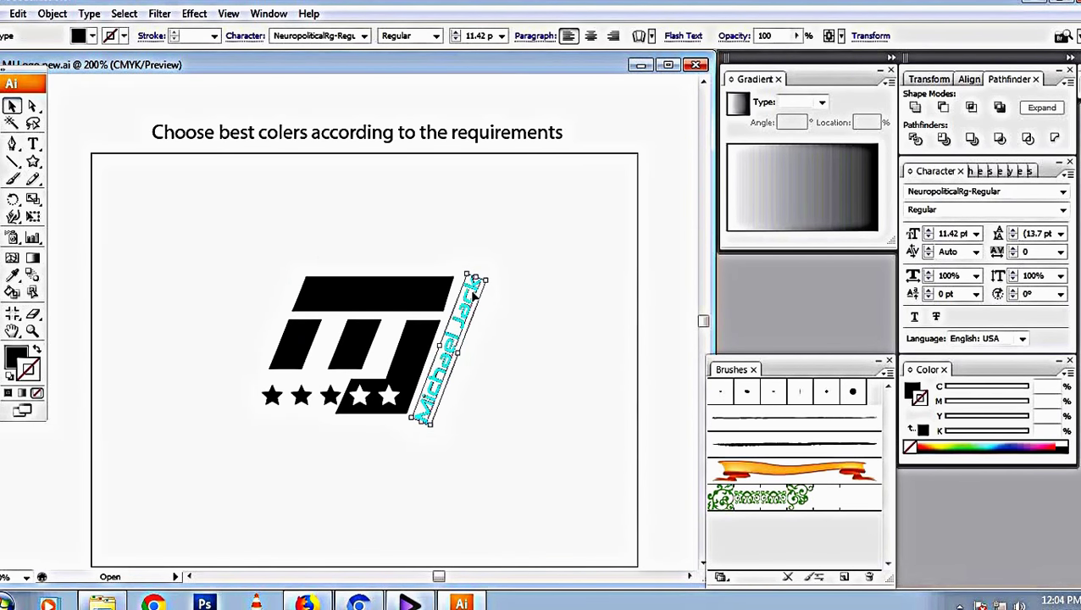
key(e)
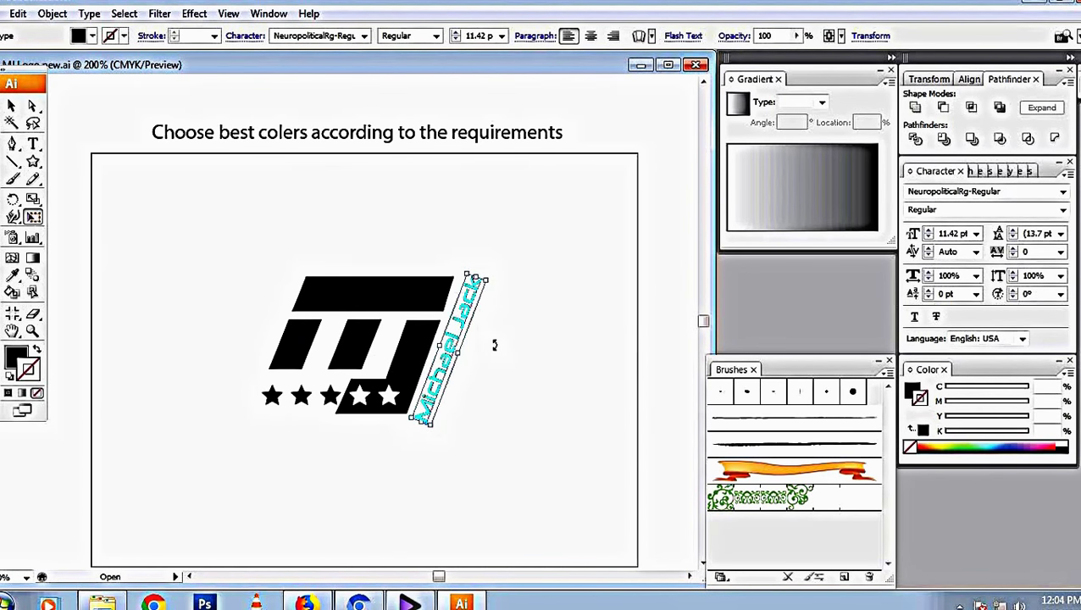
double_click(462, 356)
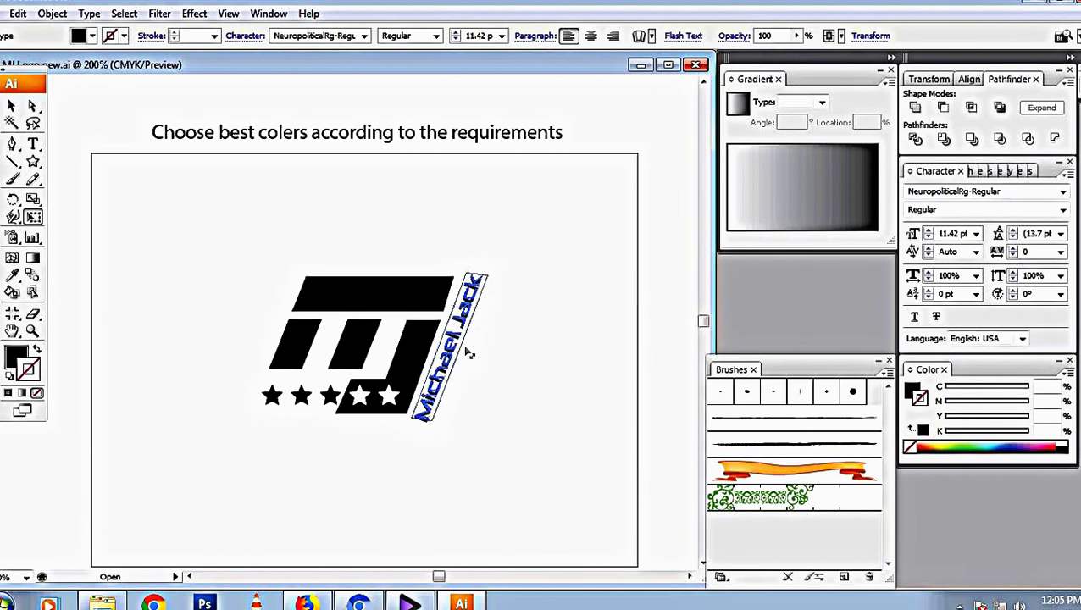
key(v)
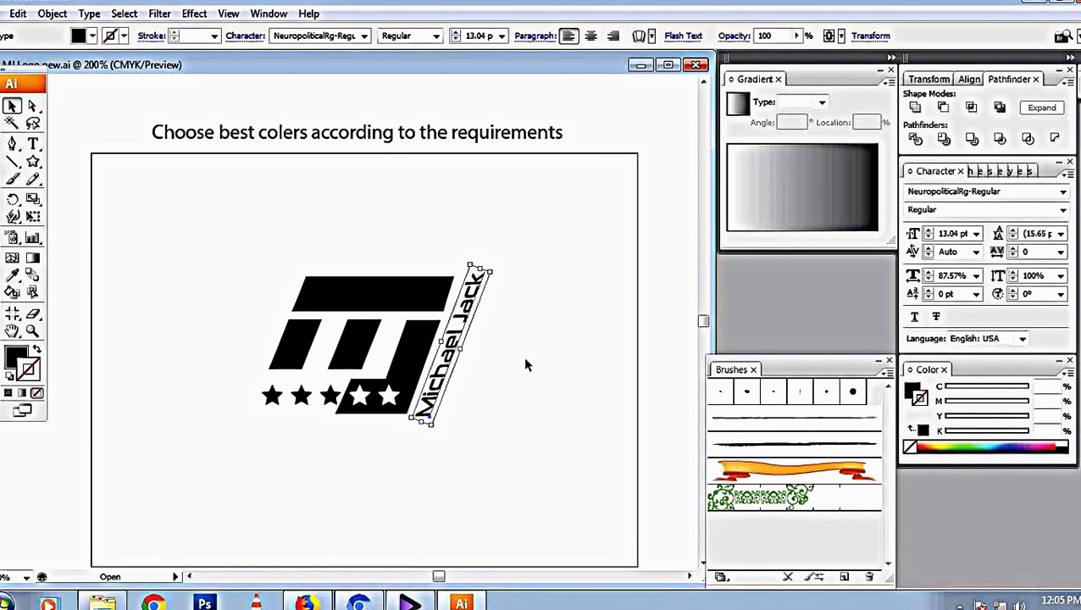
click(526, 362)
click(479, 279)
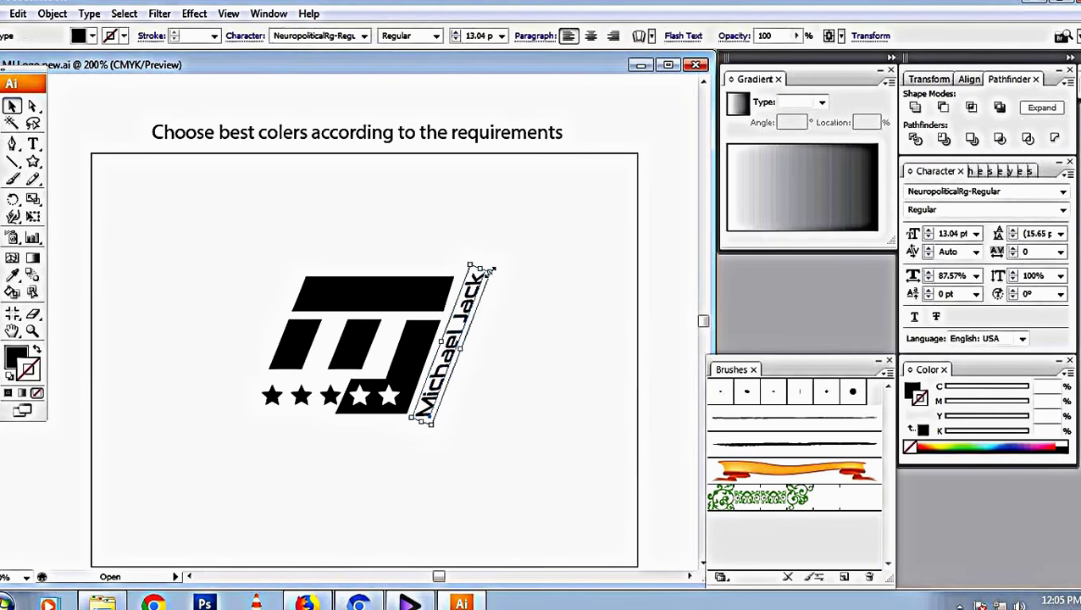
drag(479, 278, 490, 269)
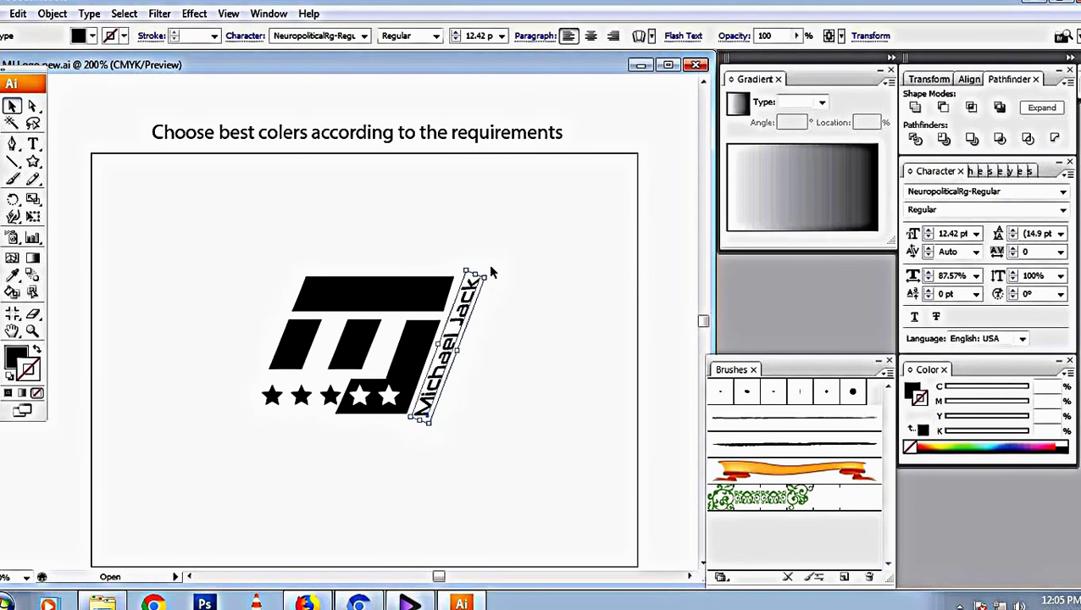
click(531, 282)
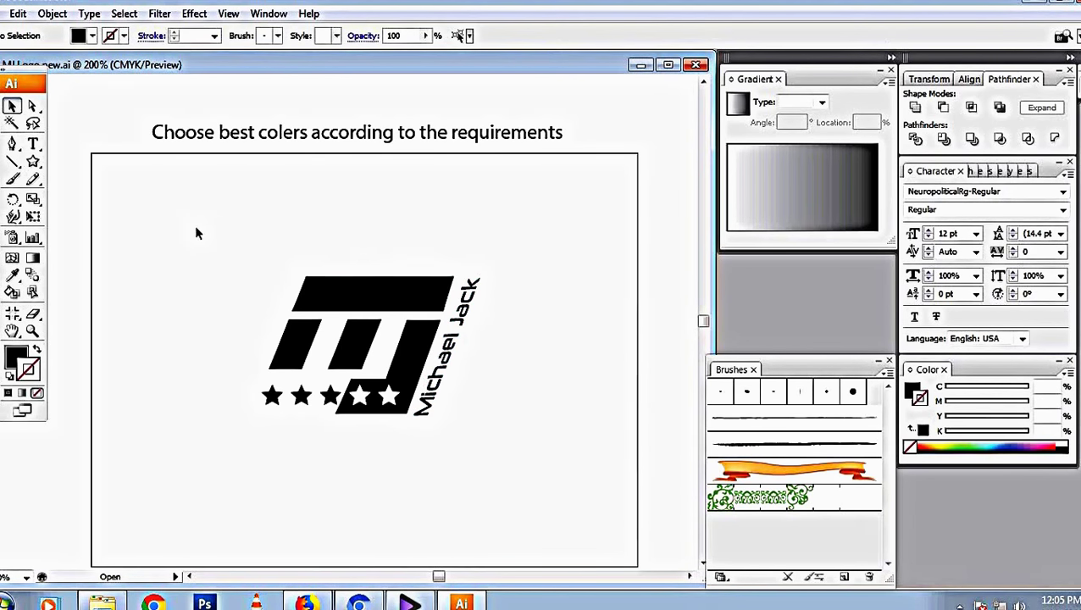
Step: Select the whole logo, enlarge it slightly and reposition it
drag(196, 231, 506, 430)
drag(415, 350, 407, 340)
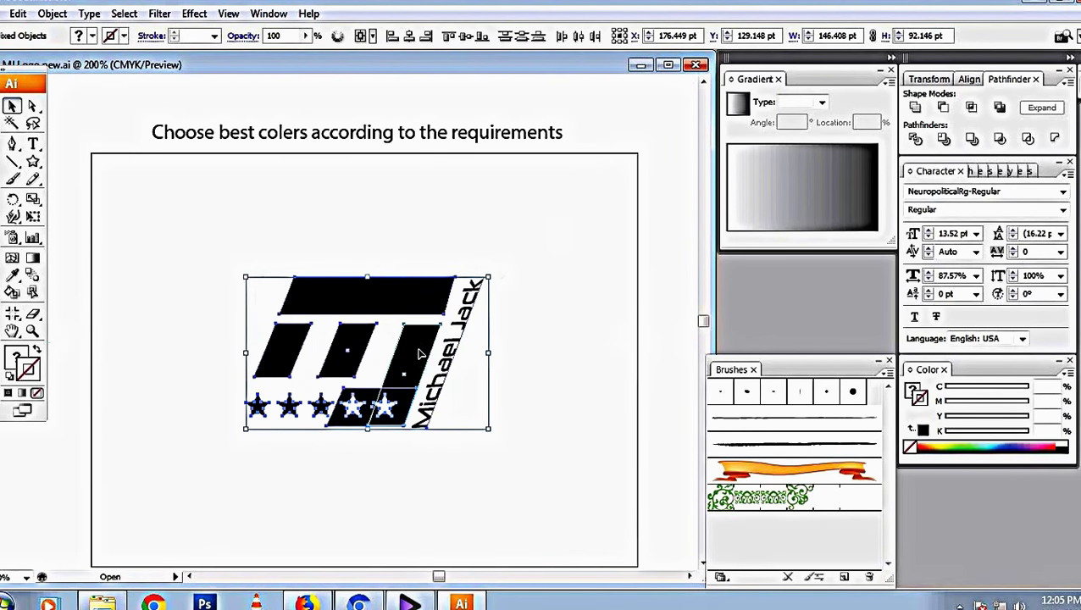
click(545, 389)
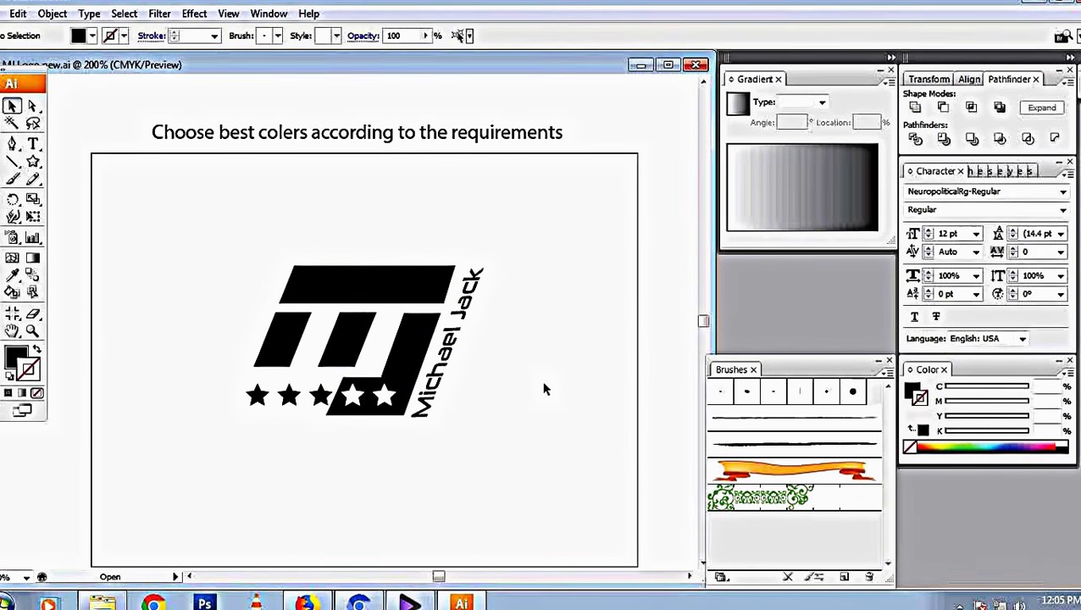
Step: Give all the selected logo shapes one uniform dark red fill
click(400, 289)
shift+click(299, 352)
shift+click(415, 339)
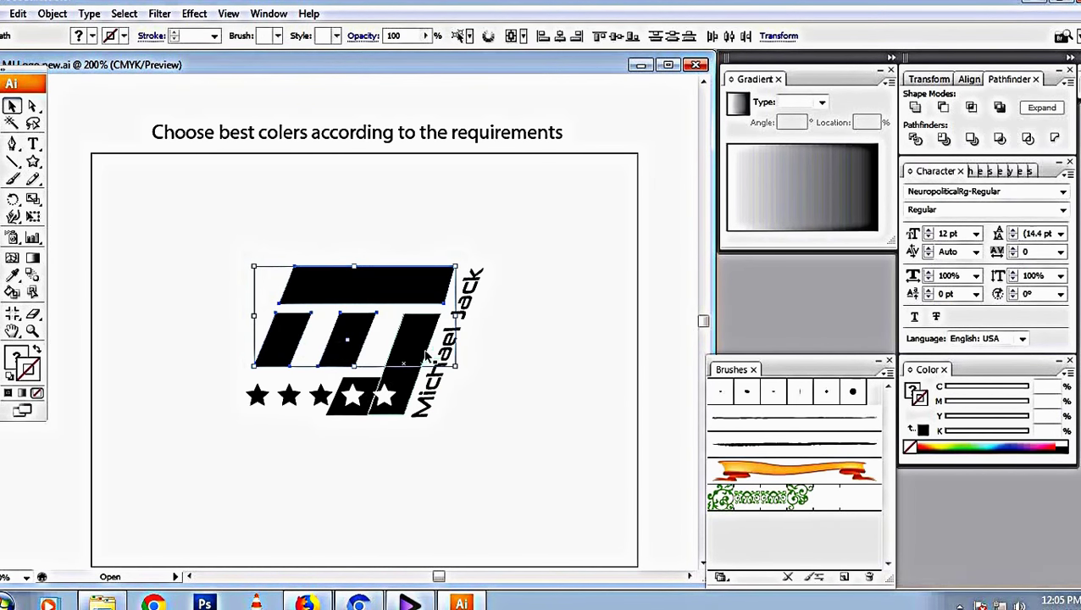
shift+click(373, 399)
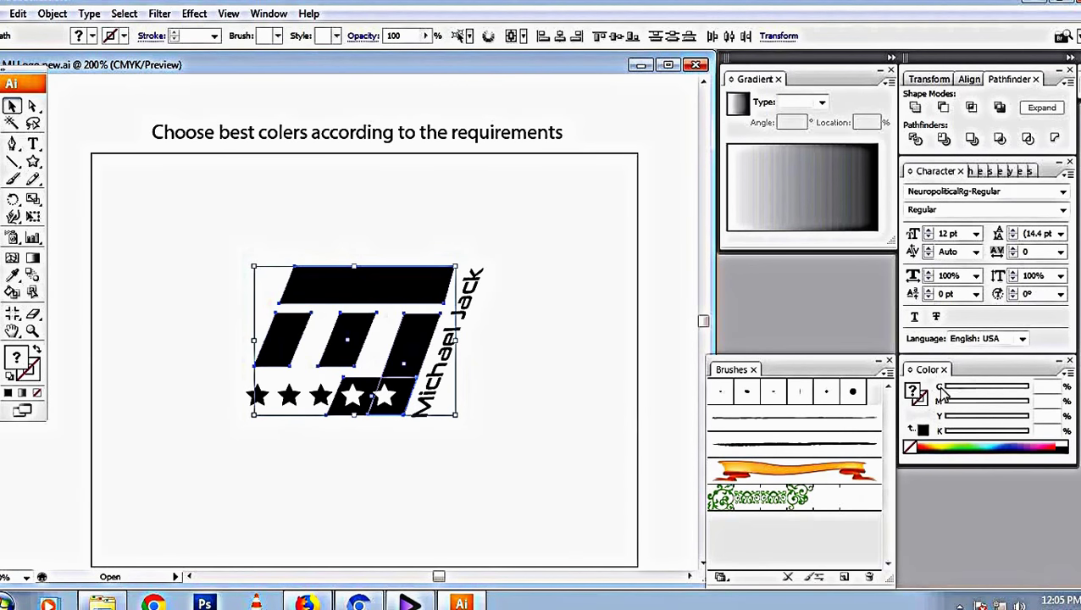
click(970, 390)
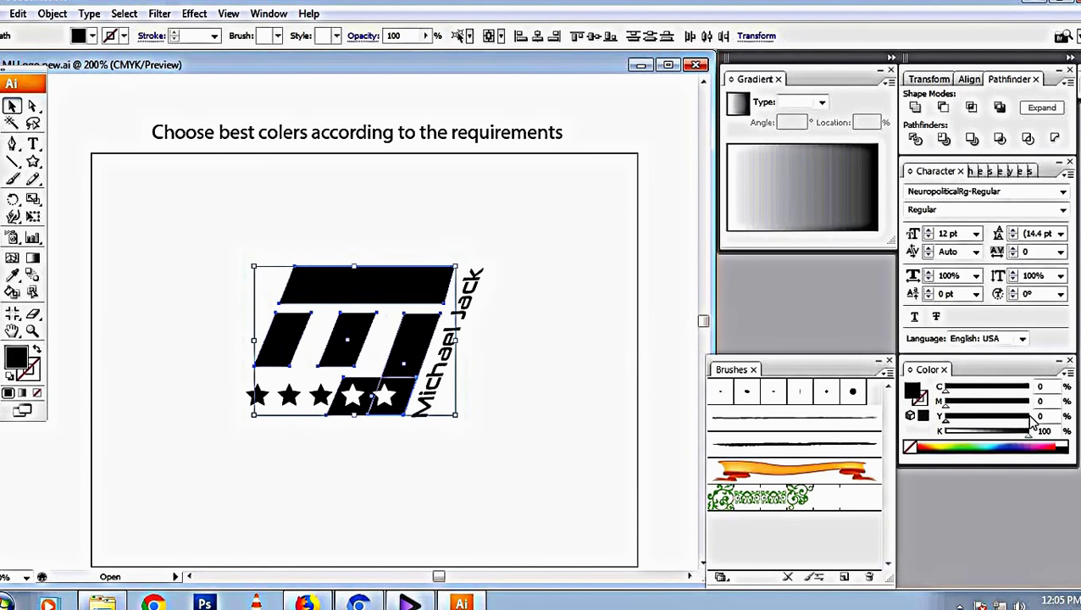
drag(943, 400, 1029, 401)
mouse_move(942, 416)
mouse_down()
mouse_move(1029, 416)
mouse_move(943, 431)
mouse_up()
drag(943, 386, 1013, 385)
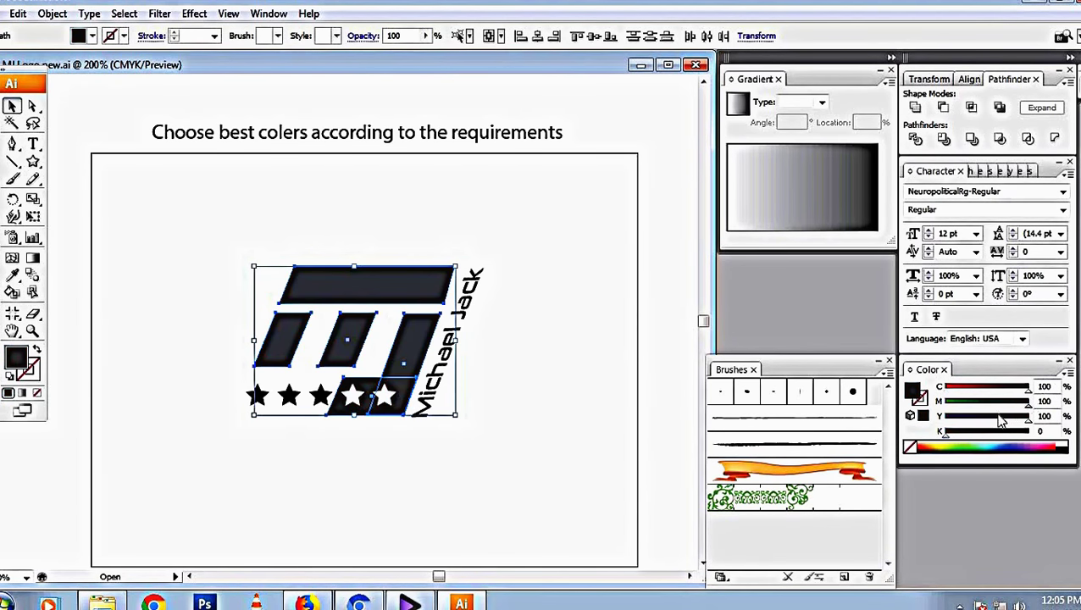
Step: Make the middle and left parallelograms and the top bar bright red
click(484, 372)
click(358, 338)
shift+click(301, 334)
shift+click(339, 288)
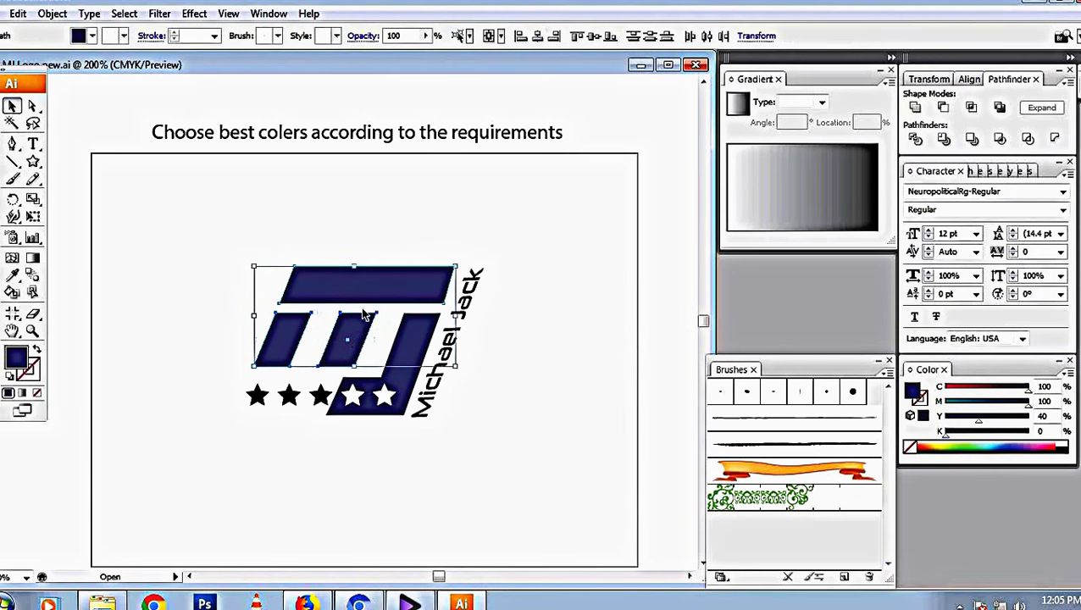
mouse_move(1001, 388)
mouse_down()
mouse_move(1023, 385)
mouse_move(942, 387)
mouse_up()
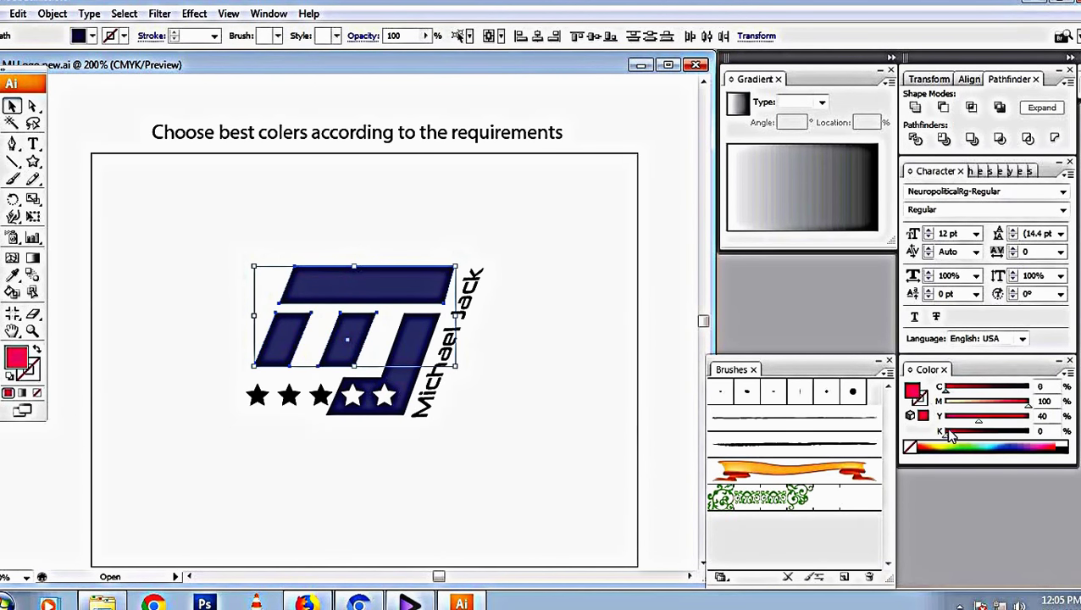
drag(1032, 423, 1058, 421)
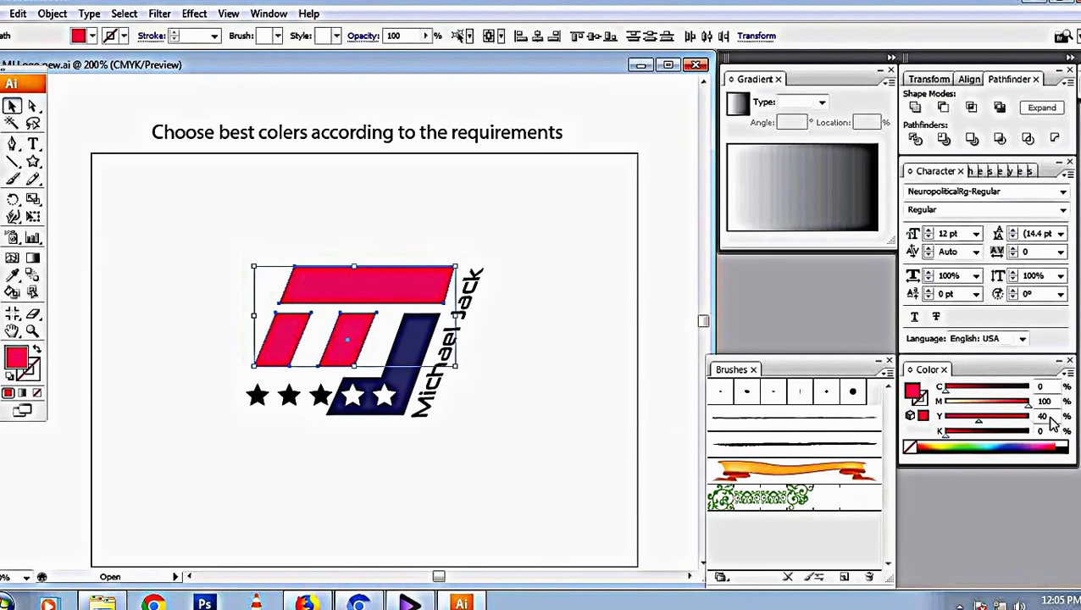
click(559, 436)
Step: Eyedropper the logo's red onto the 'Michael Jack' text, then recolour the word 'Jack'
click(452, 346)
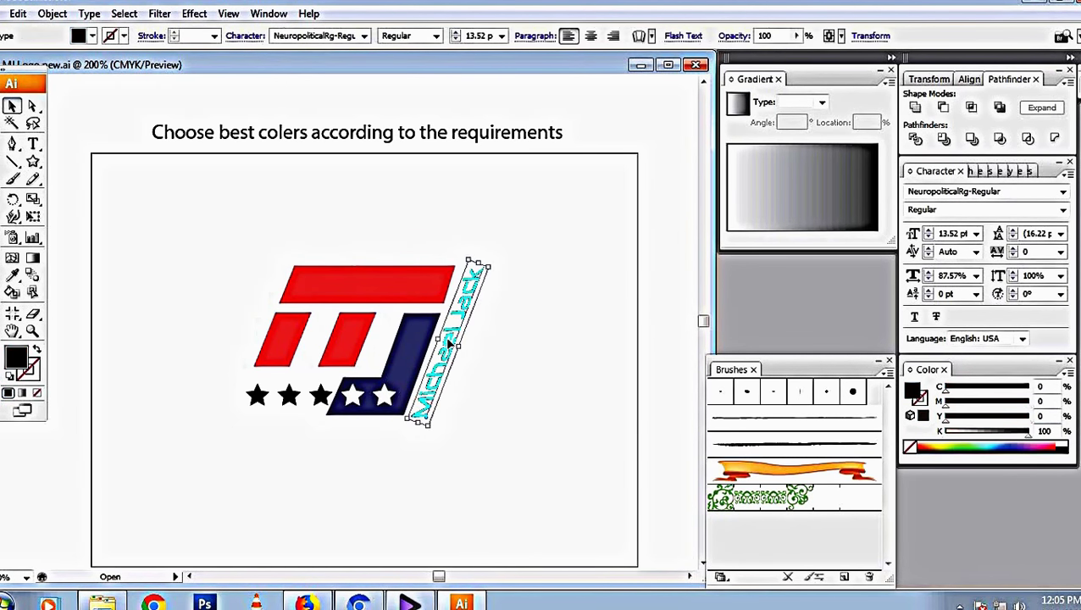
key(i)
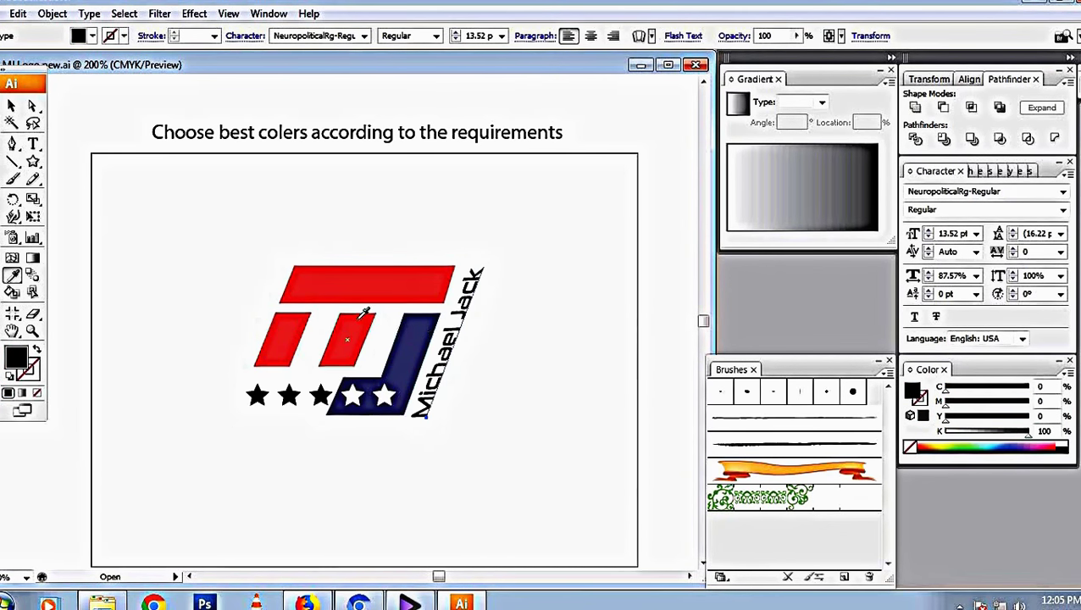
click(362, 318)
alt+click(457, 318)
key(a)
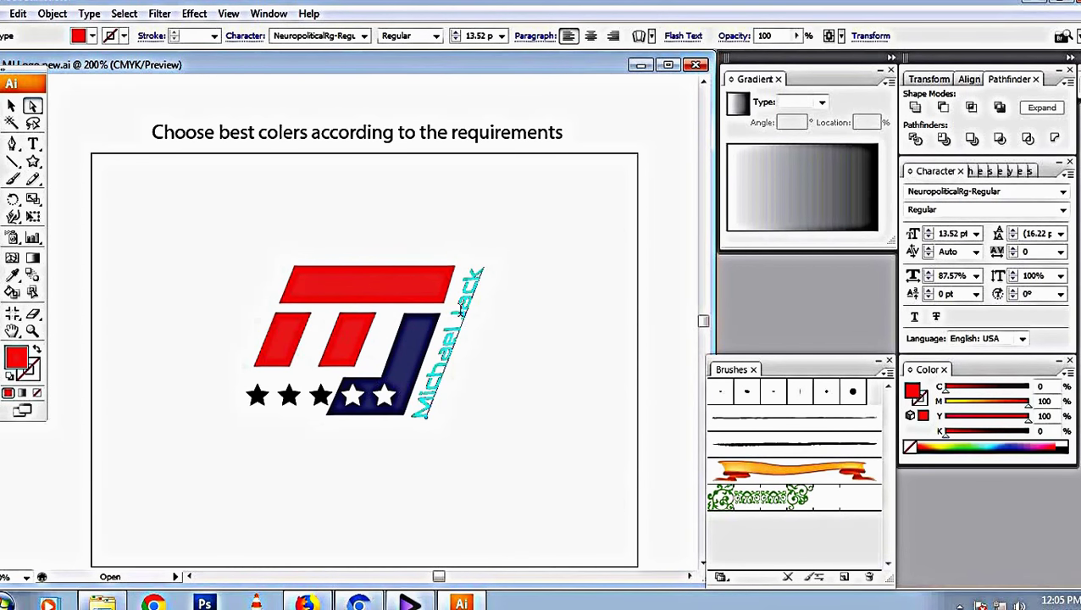
double_click(460, 312)
drag(460, 313, 479, 272)
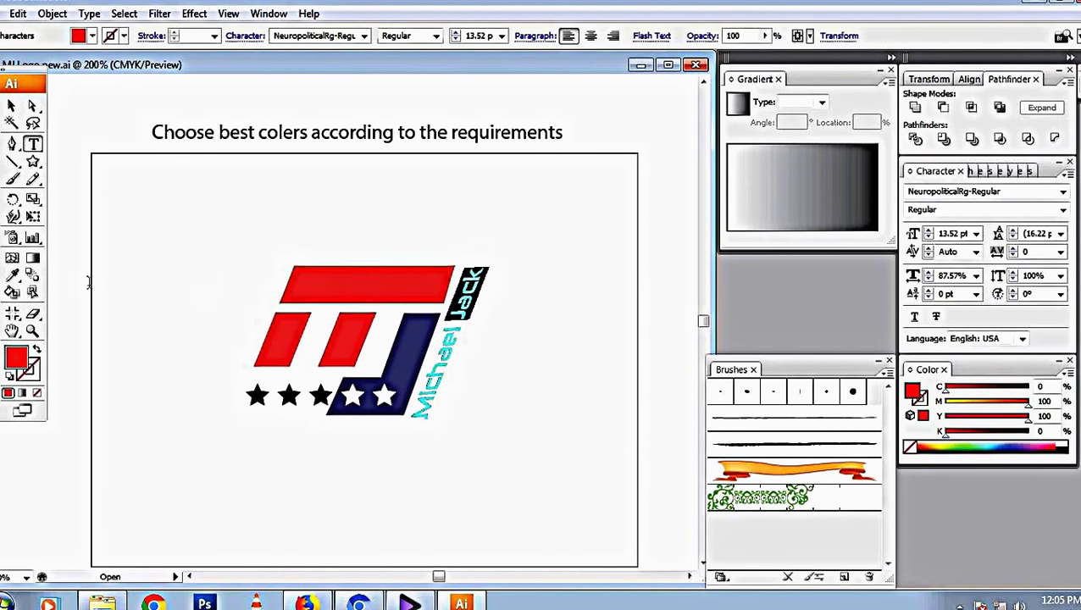
click(13, 276)
click(415, 349)
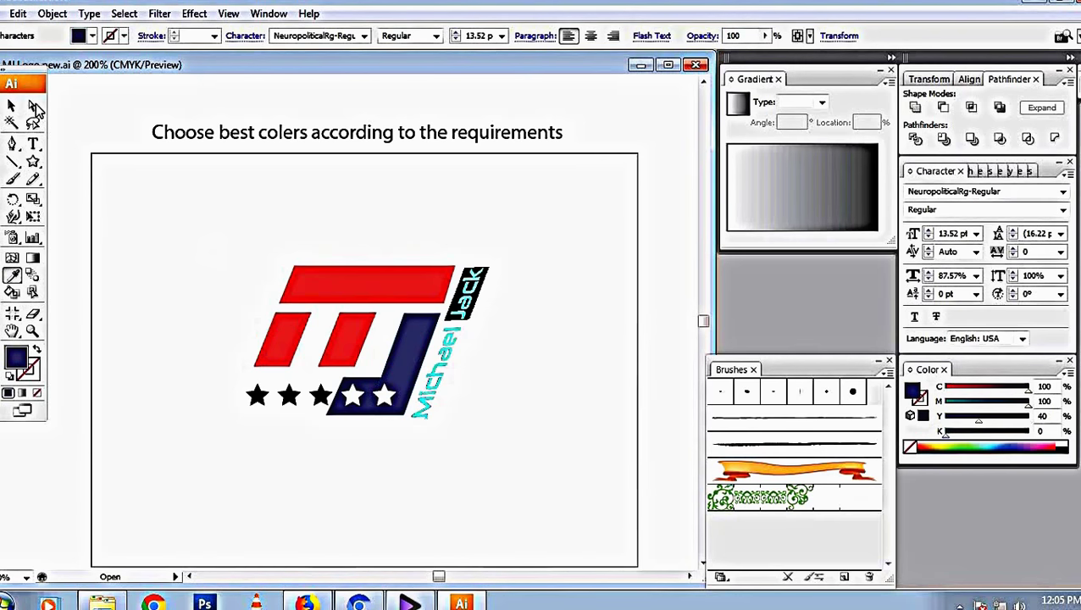
click(12, 106)
click(202, 259)
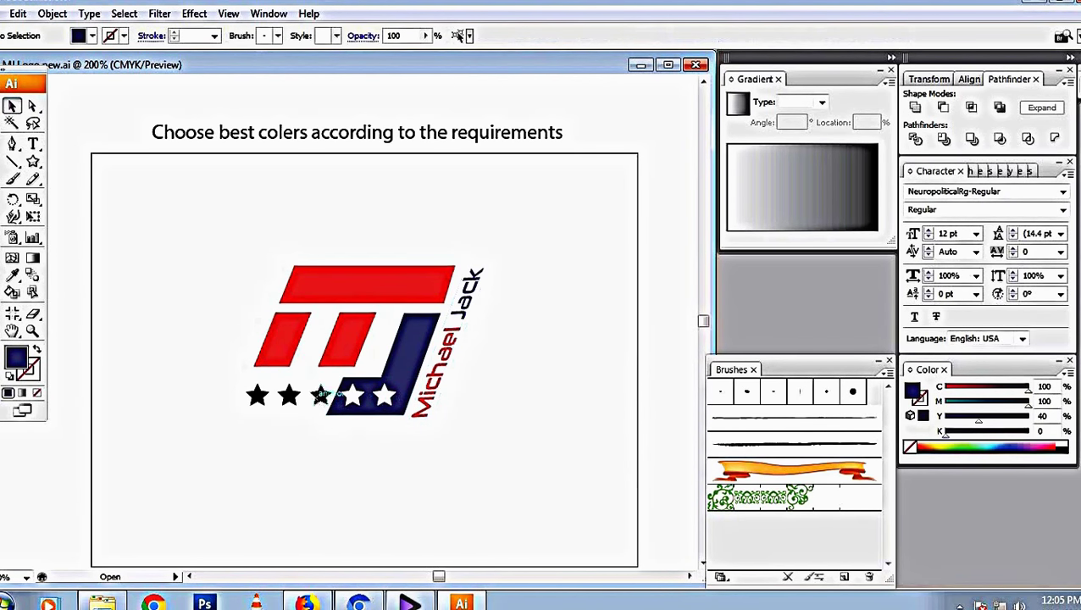
Step: Give the three black stars the red of the logo bars with the Eyedropper
click(320, 395)
shift+click(257, 395)
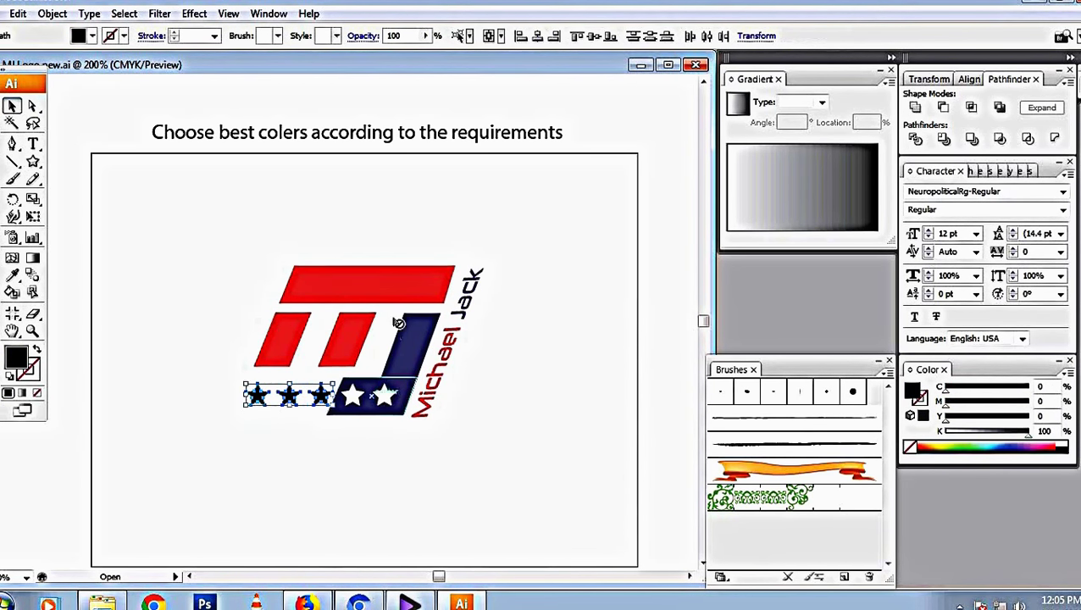
key(i)
click(411, 274)
key(v)
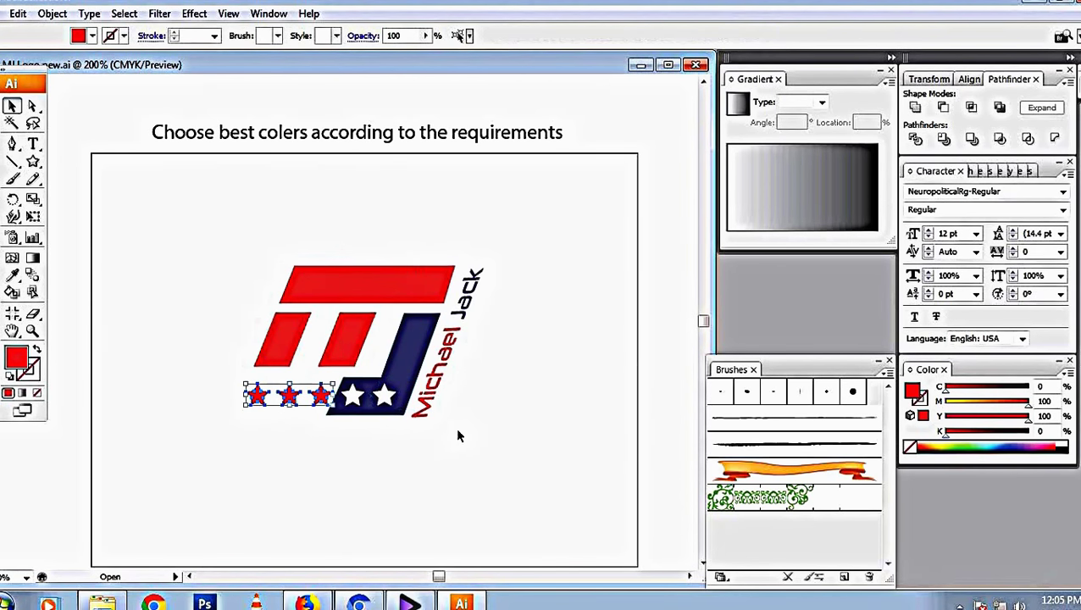
click(458, 436)
Step: Drag the red stars closer together to tighten the star row
click(322, 396)
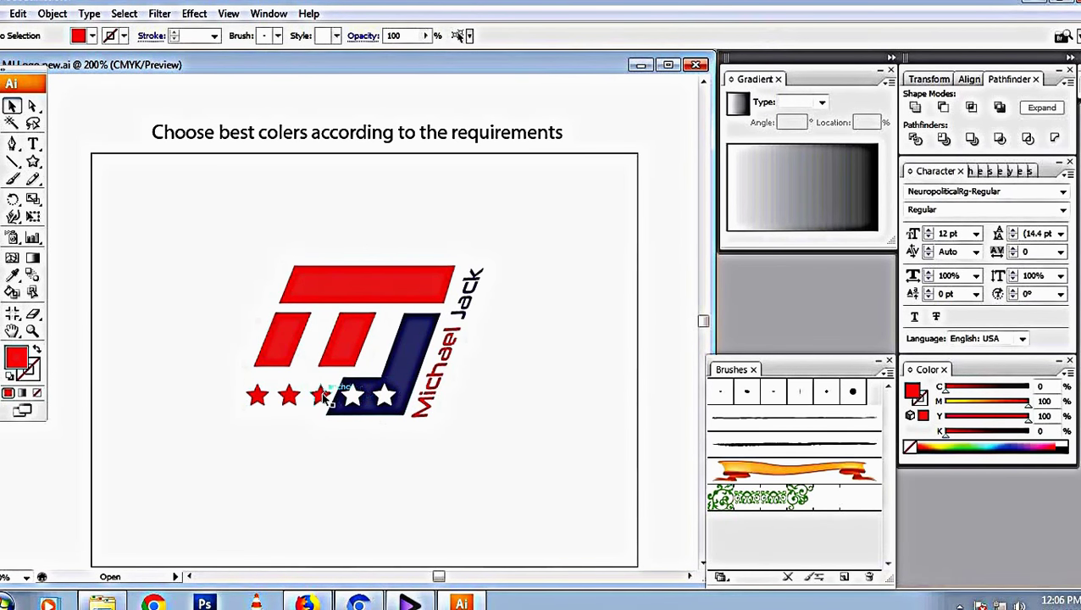
shift+click(257, 394)
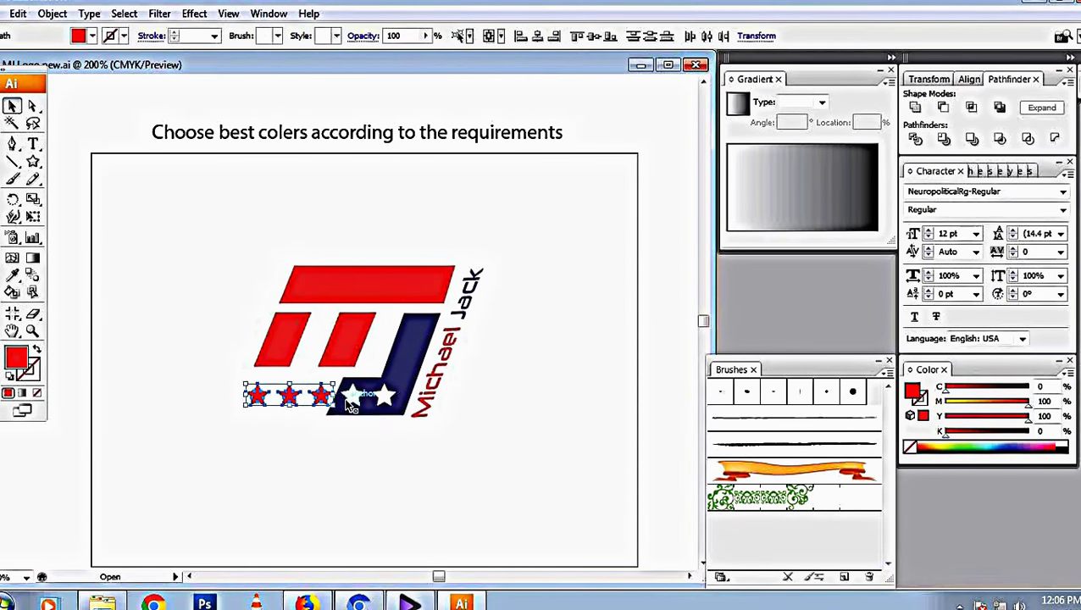
shift+click(354, 395)
drag(396, 394, 383, 395)
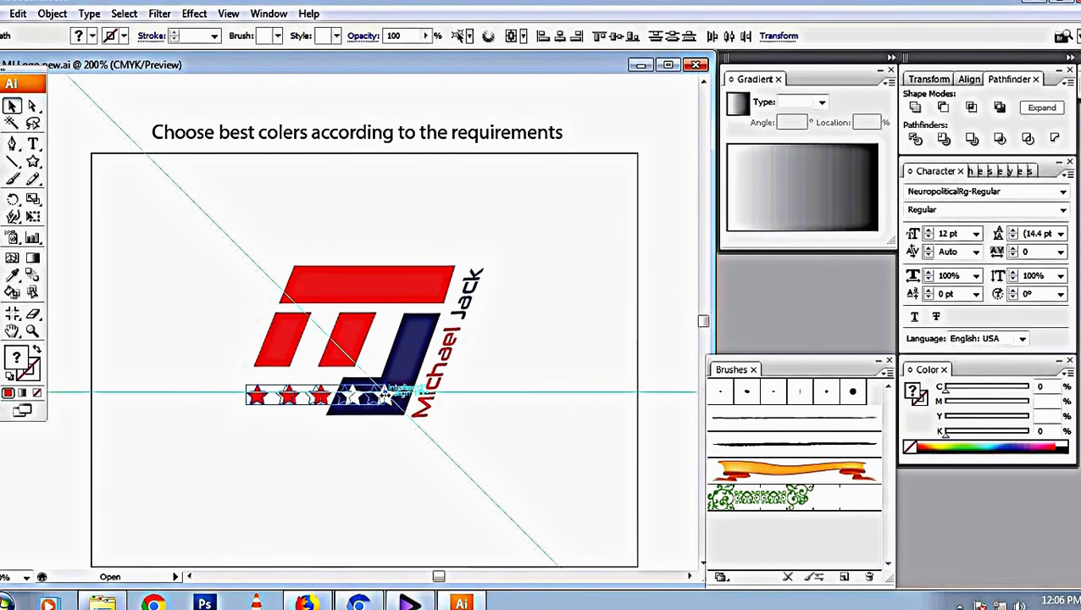
click(367, 446)
Step: Nudge the two white stars right and up on the navy block
click(374, 398)
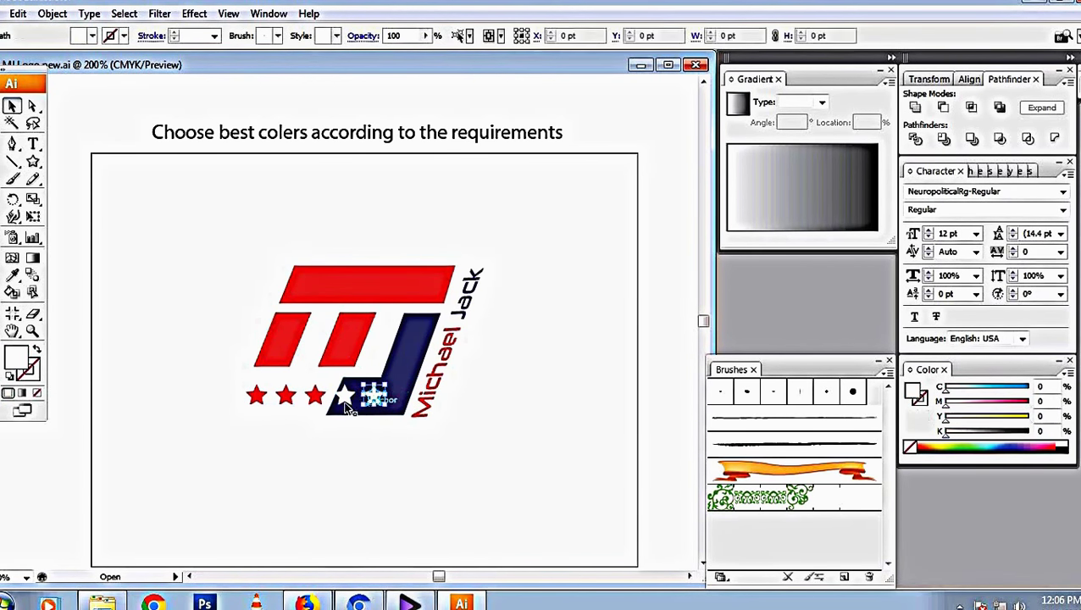
shift+click(347, 400)
key(Right)
key(Right)
key(Right)
key(Right)
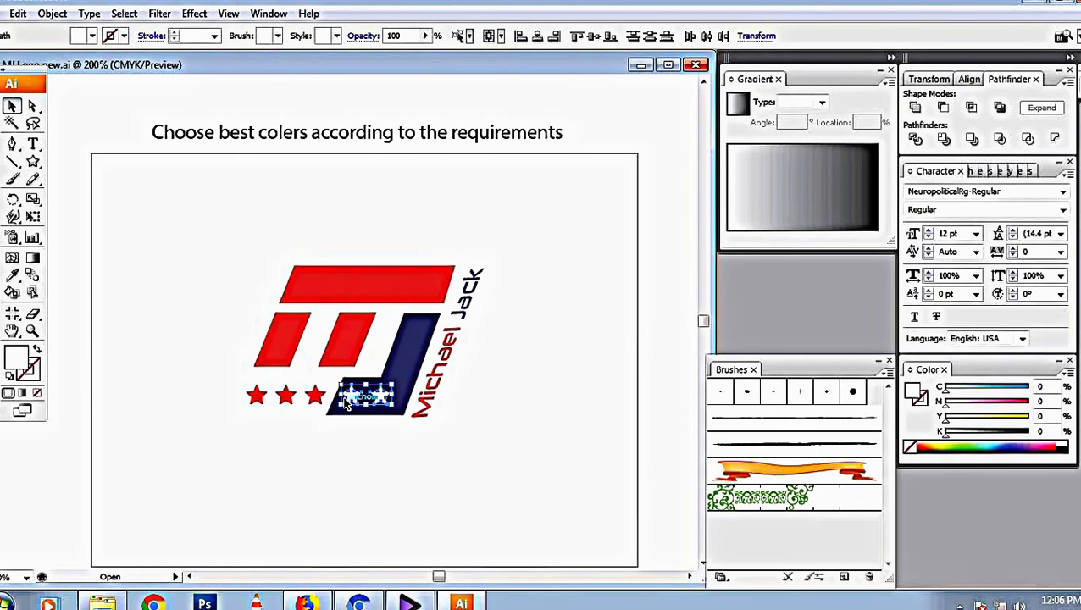
key(Up)
key(Up)
click(379, 455)
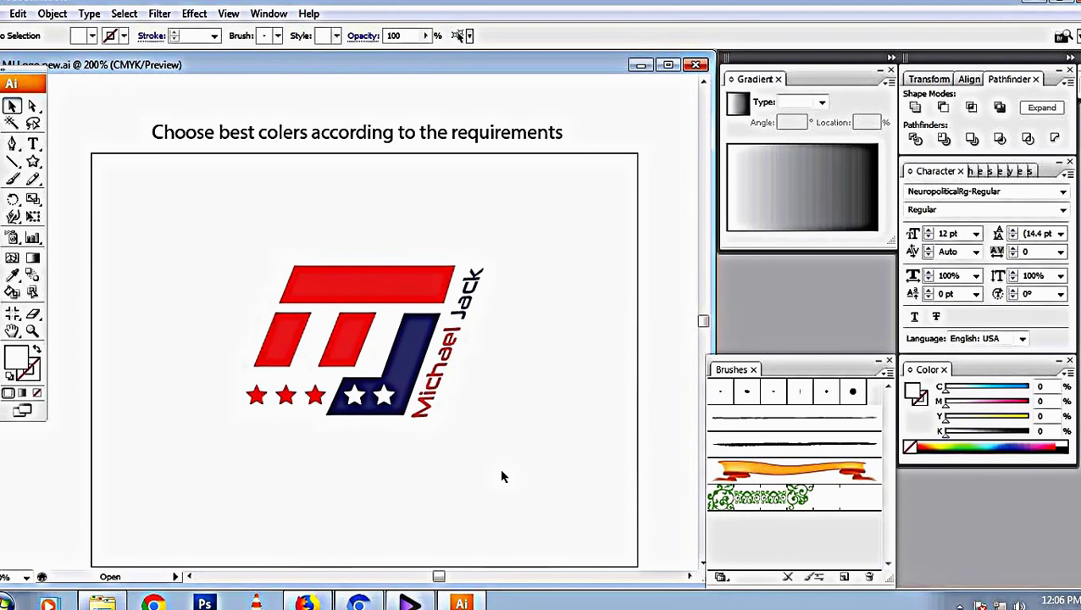
Step: Draw a circle below the logo with a reversed soft grey radial gradient
key(l)
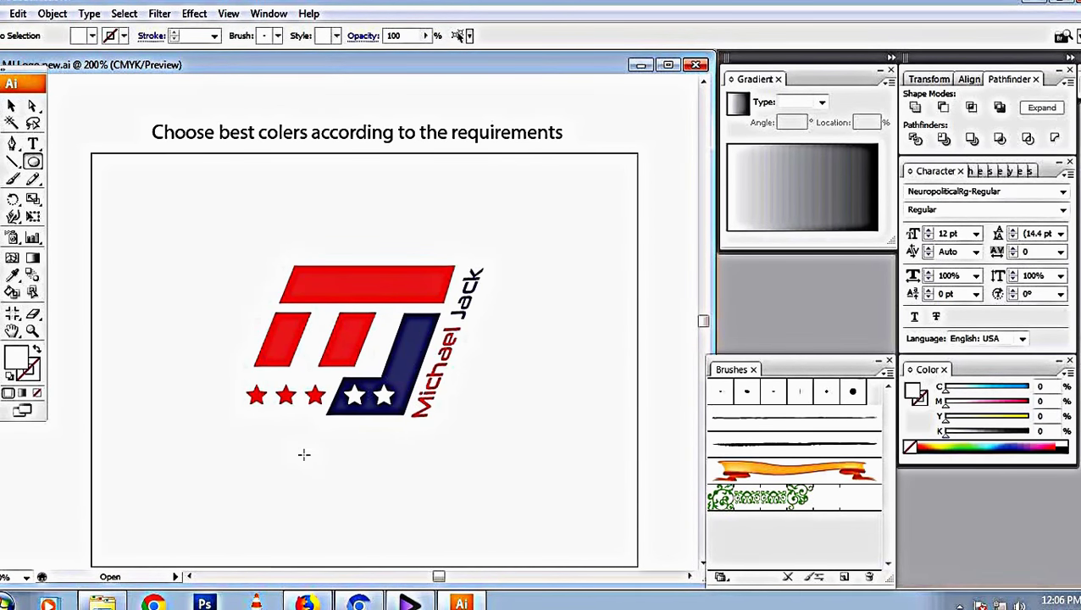
drag(307, 446, 415, 527)
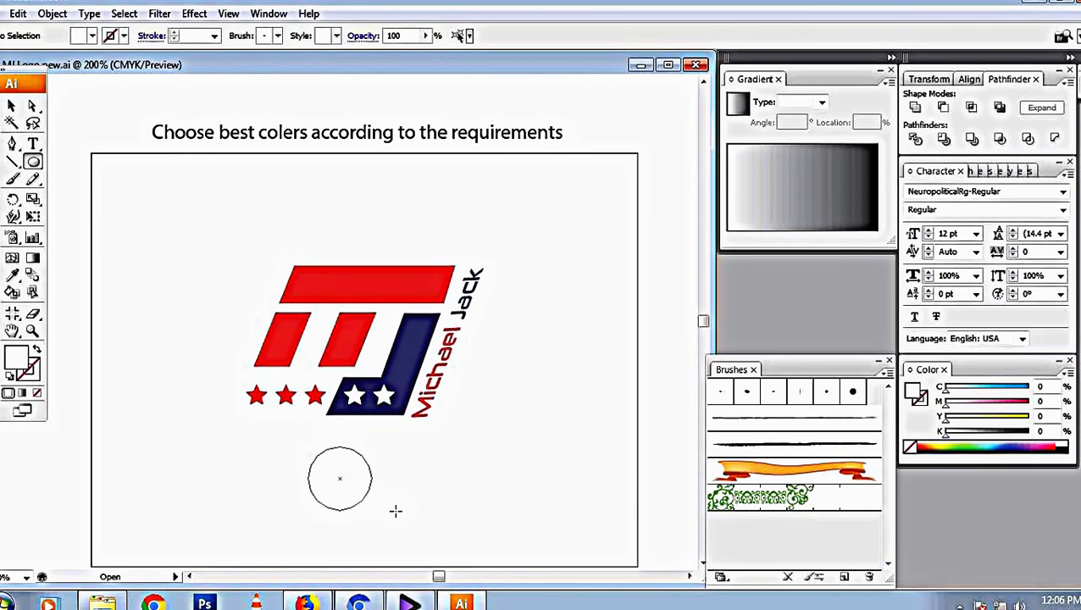
click(820, 213)
click(821, 101)
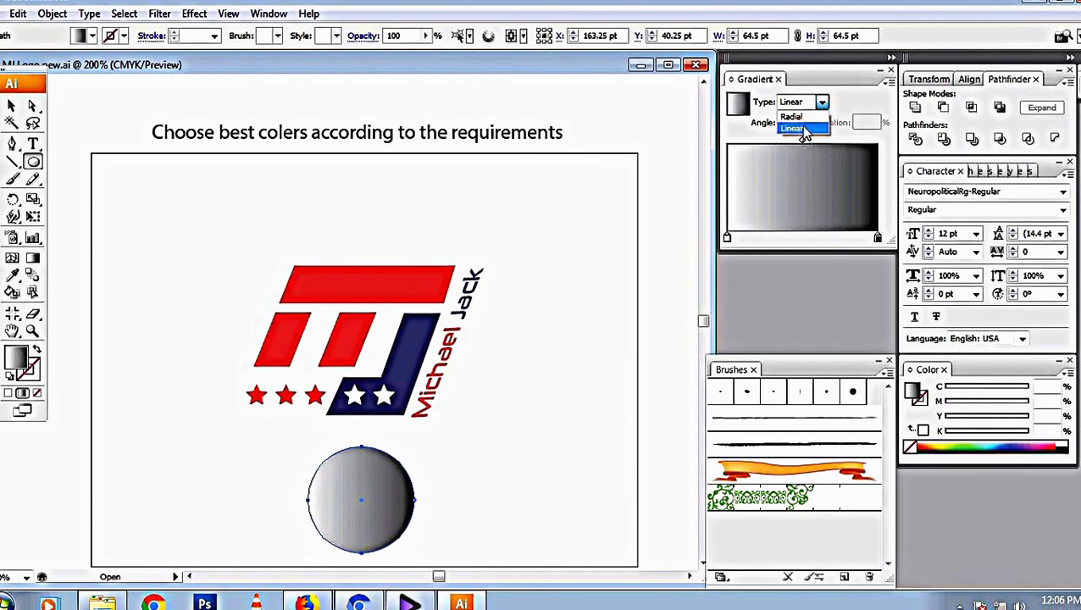
click(796, 123)
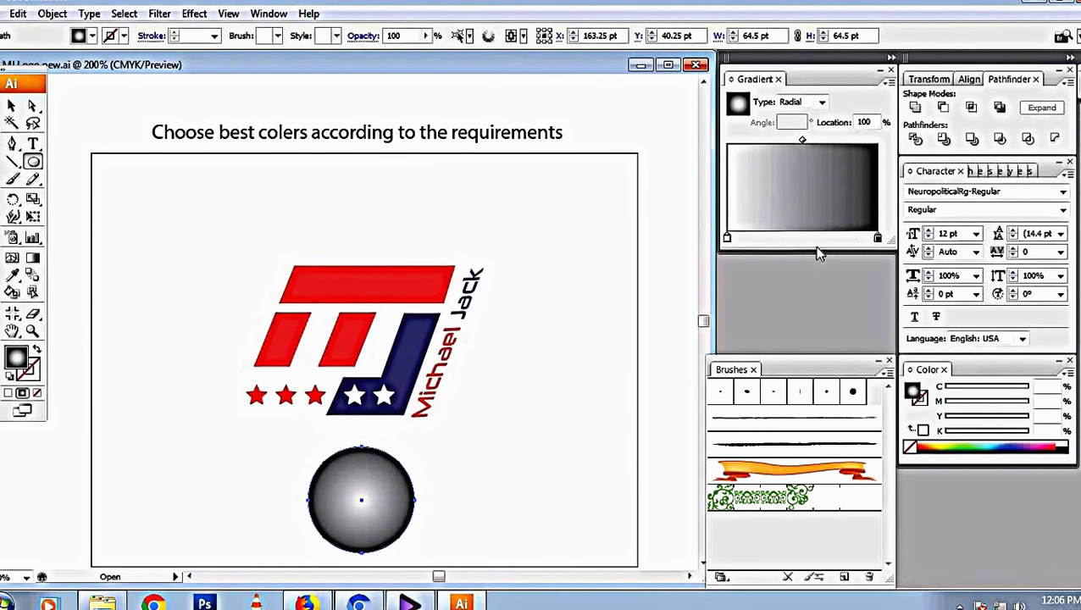
mouse_move(875, 238)
mouse_down()
mouse_move(772, 238)
mouse_move(877, 238)
mouse_up()
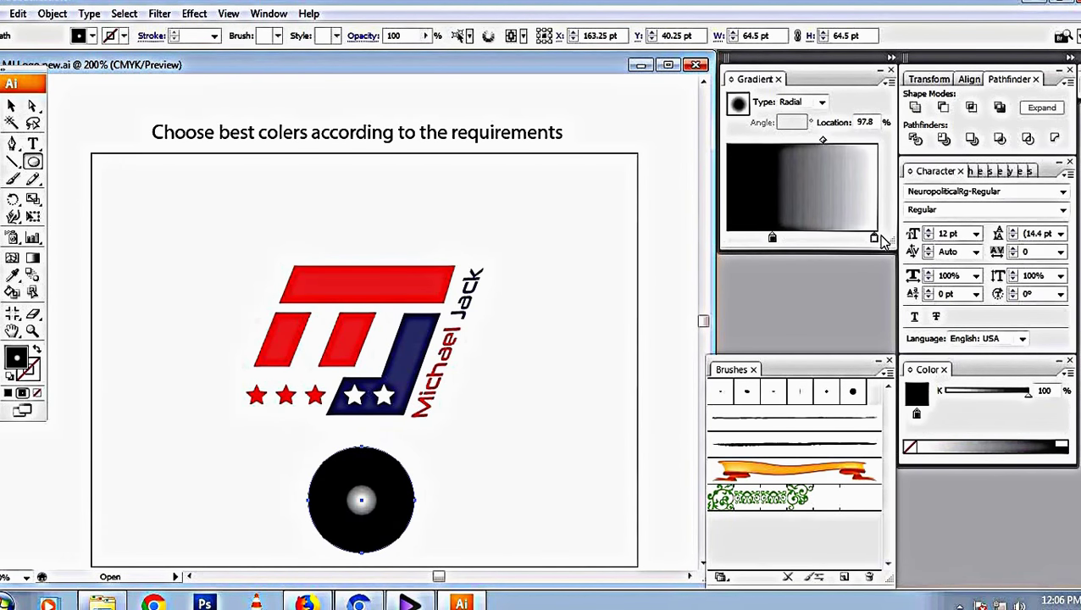
click(794, 238)
mouse_move(772, 238)
mouse_down()
mouse_move(766, 279)
mouse_move(727, 238)
mouse_up()
Step: Squash the gradient circle into a flat ellipse and centre it under the logo
click(22, 110)
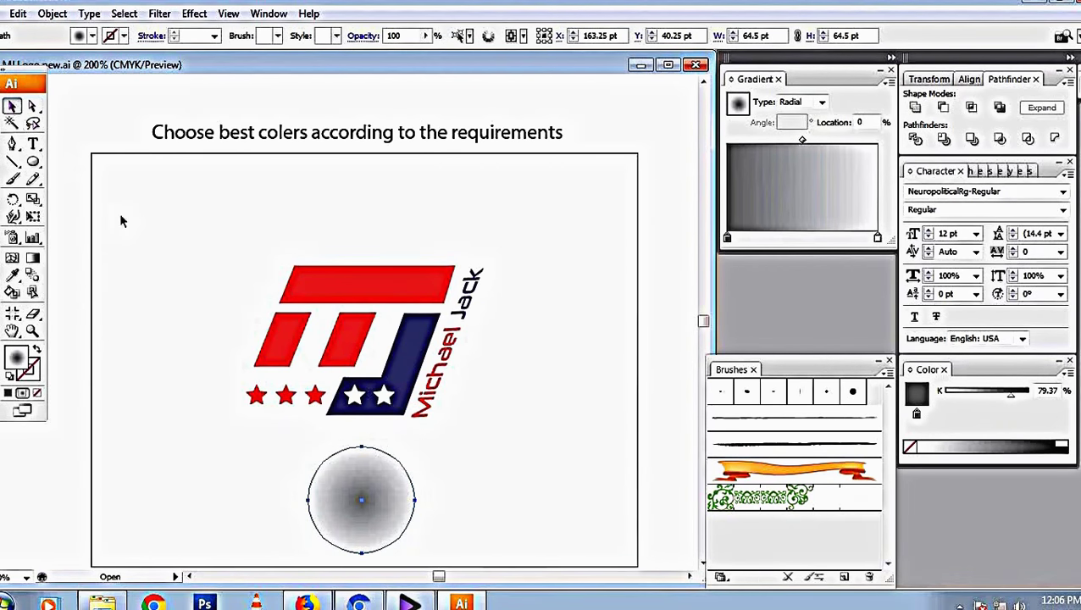
click(157, 236)
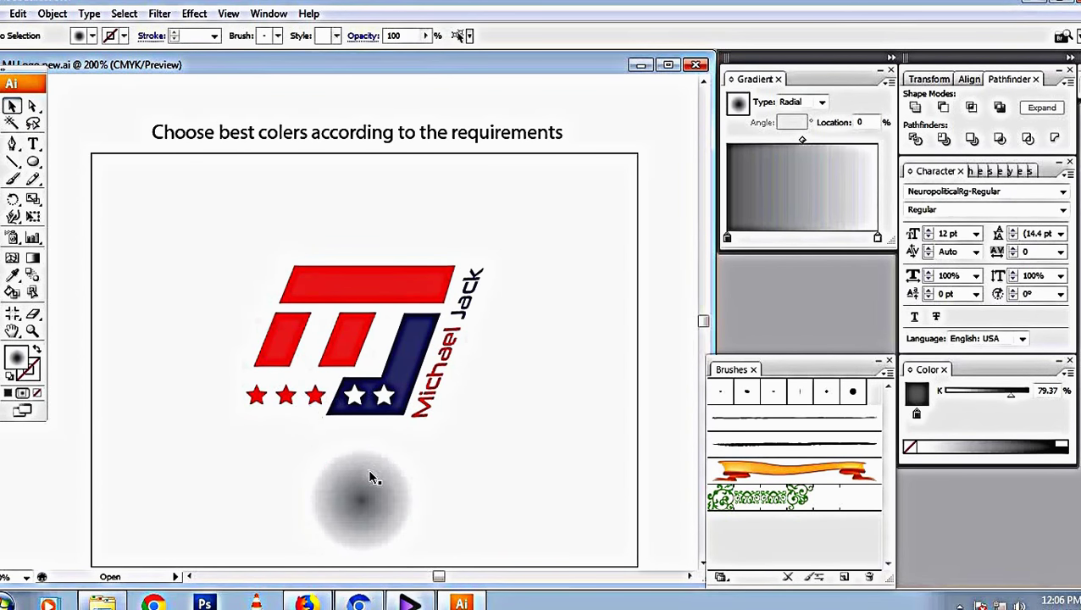
click(373, 478)
right_click(370, 479)
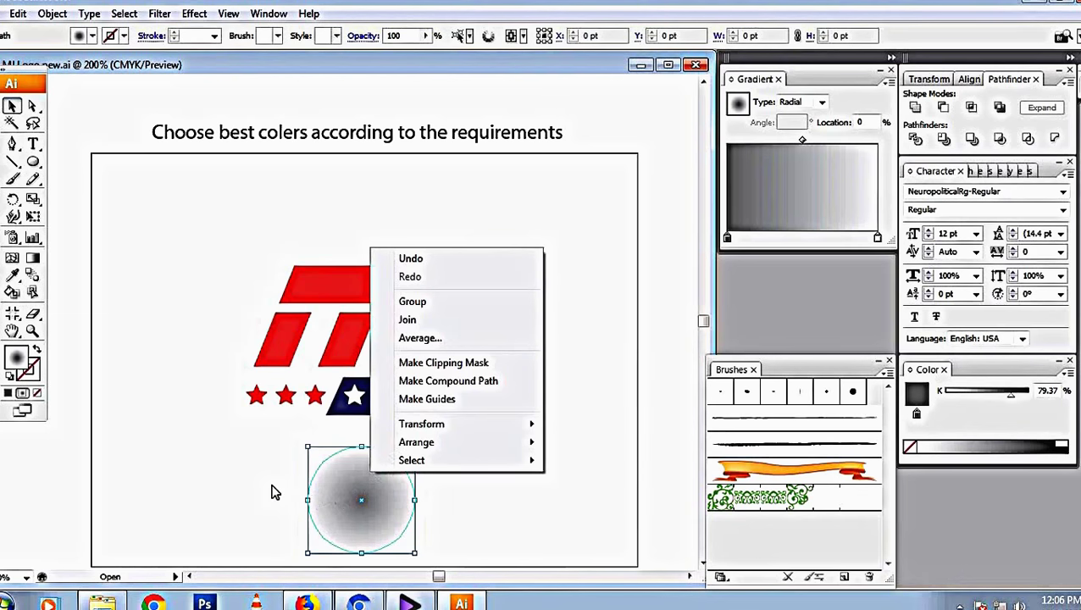
click(275, 490)
click(366, 500)
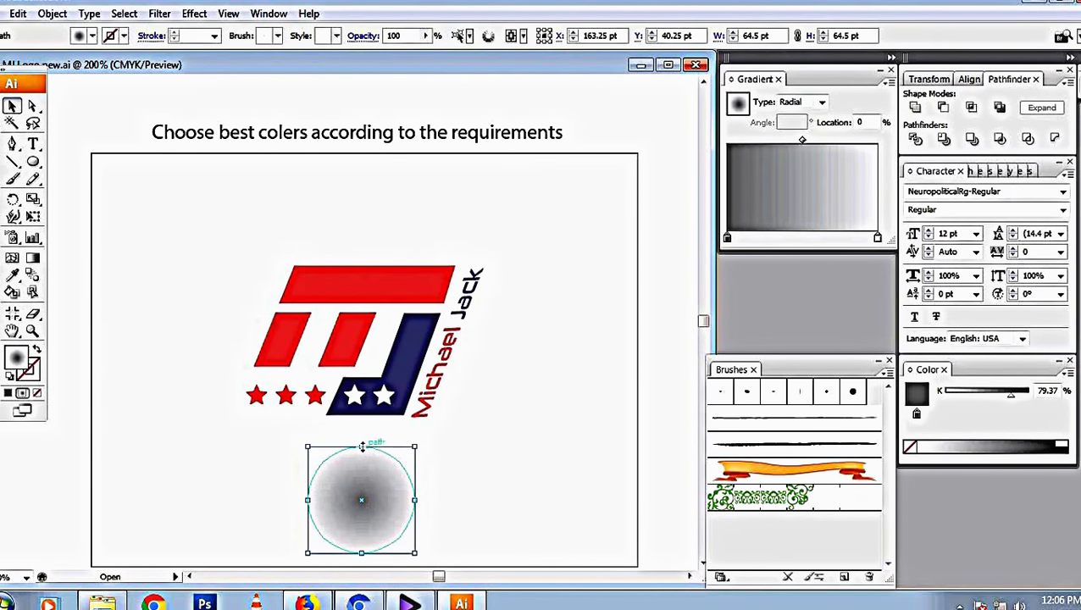
mouse_move(362, 446)
mouse_down()
mouse_move(362, 527)
mouse_move(383, 461)
mouse_move(548, 468)
mouse_up()
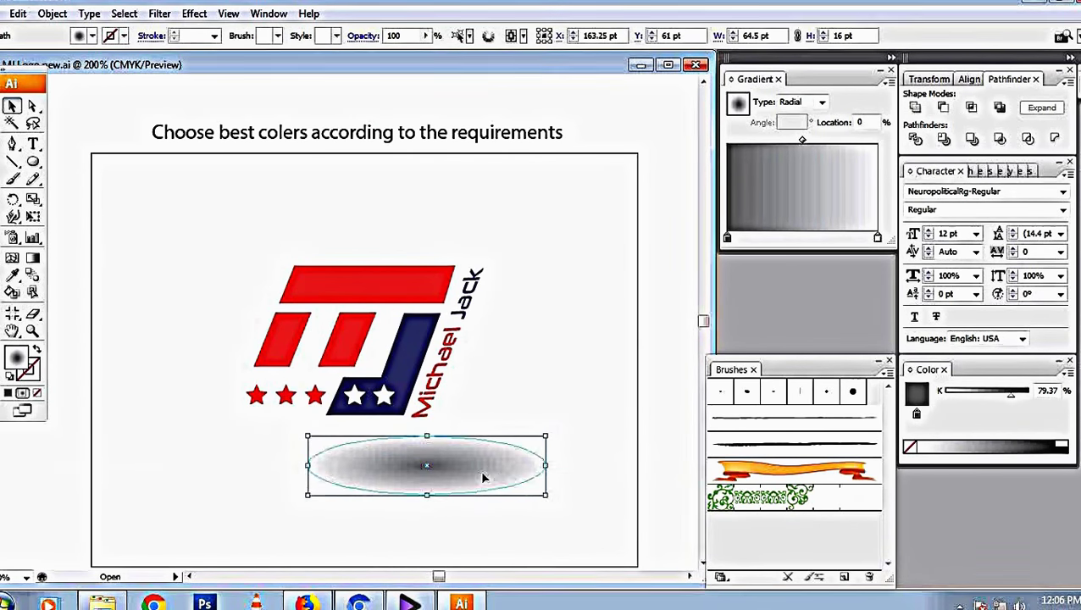
drag(483, 479, 405, 480)
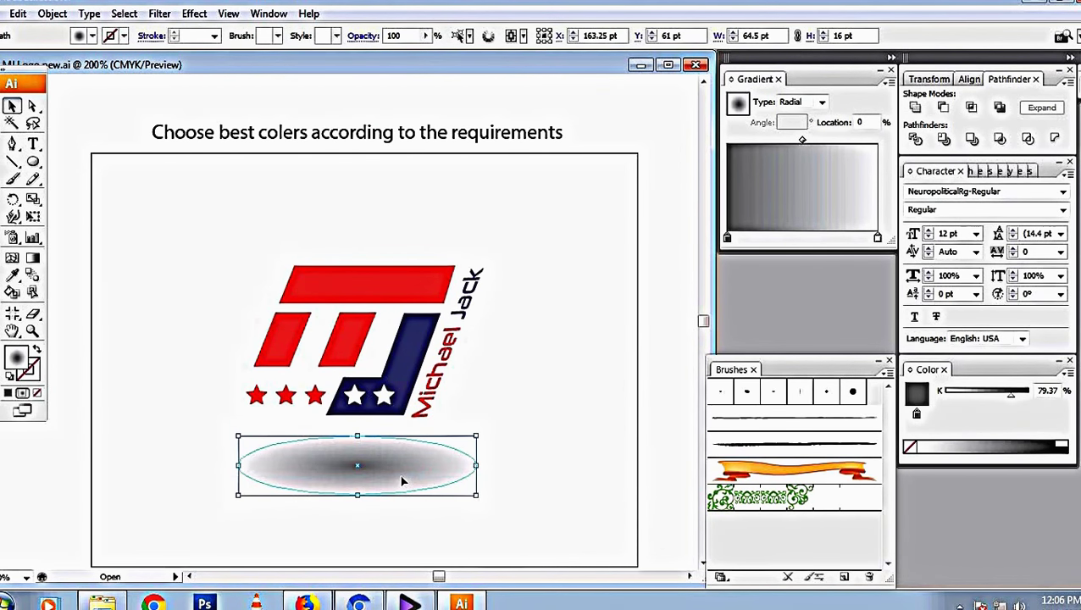
drag(392, 481, 403, 482)
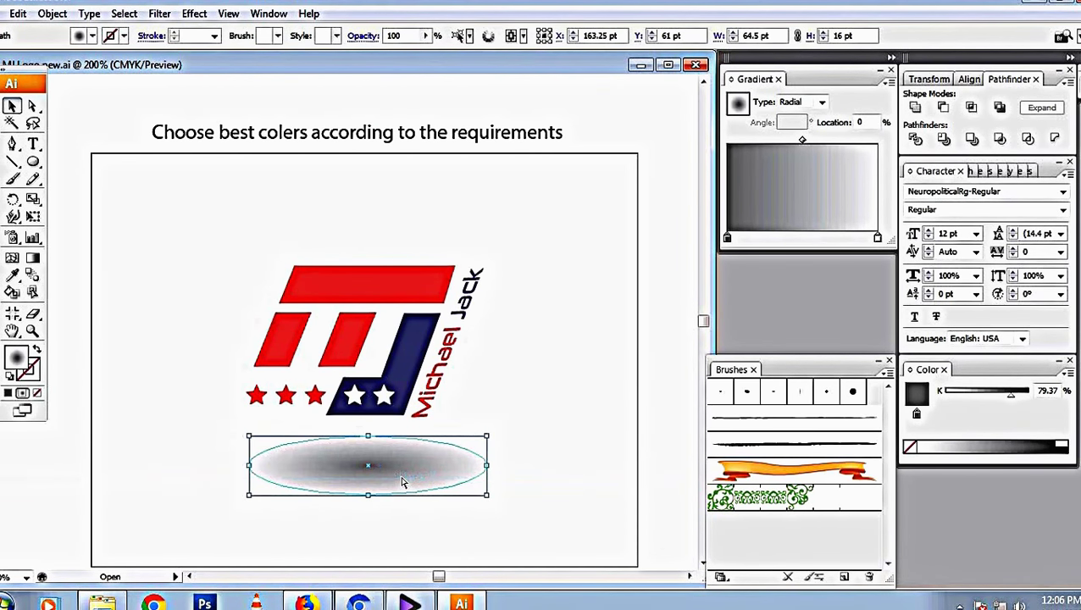
click(563, 439)
click(407, 473)
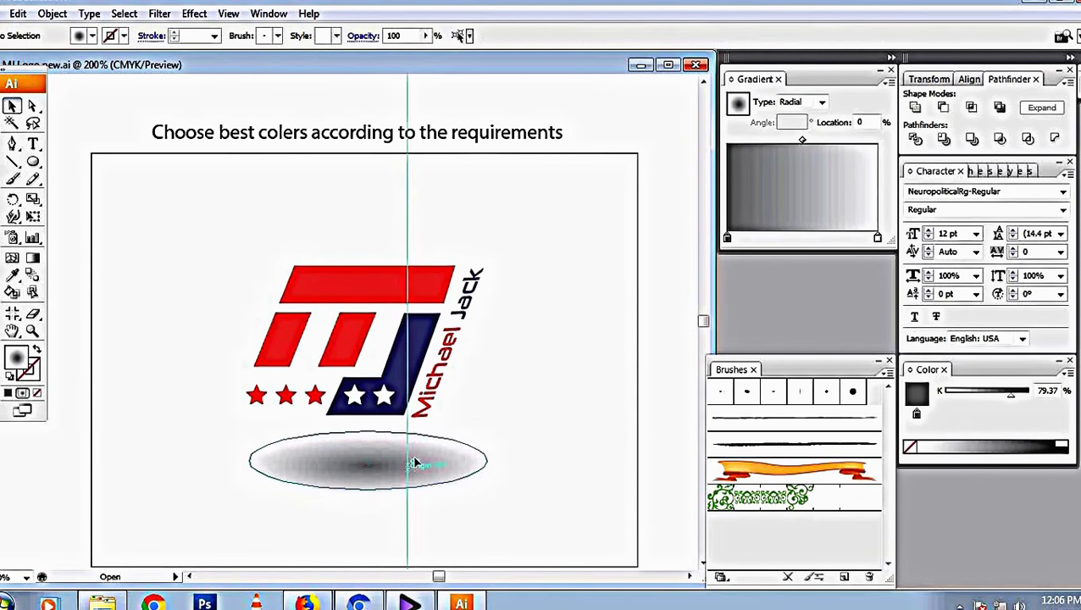
click(475, 241)
Step: Replace the heading line with 'Decorate the logo putting suitable background'
key(t)
triple_click(487, 140)
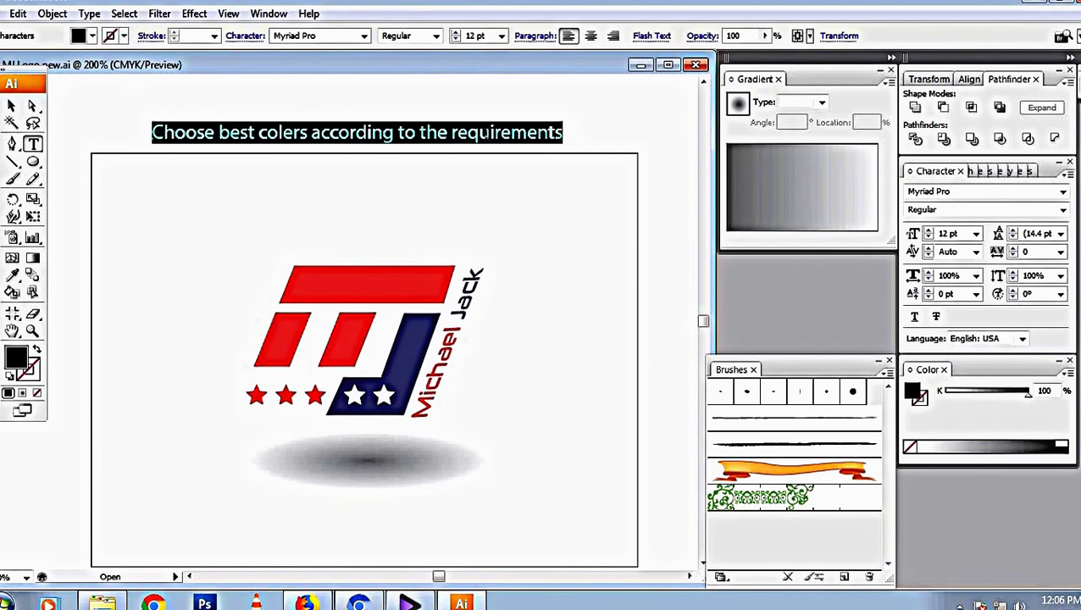
text(Decorate the)
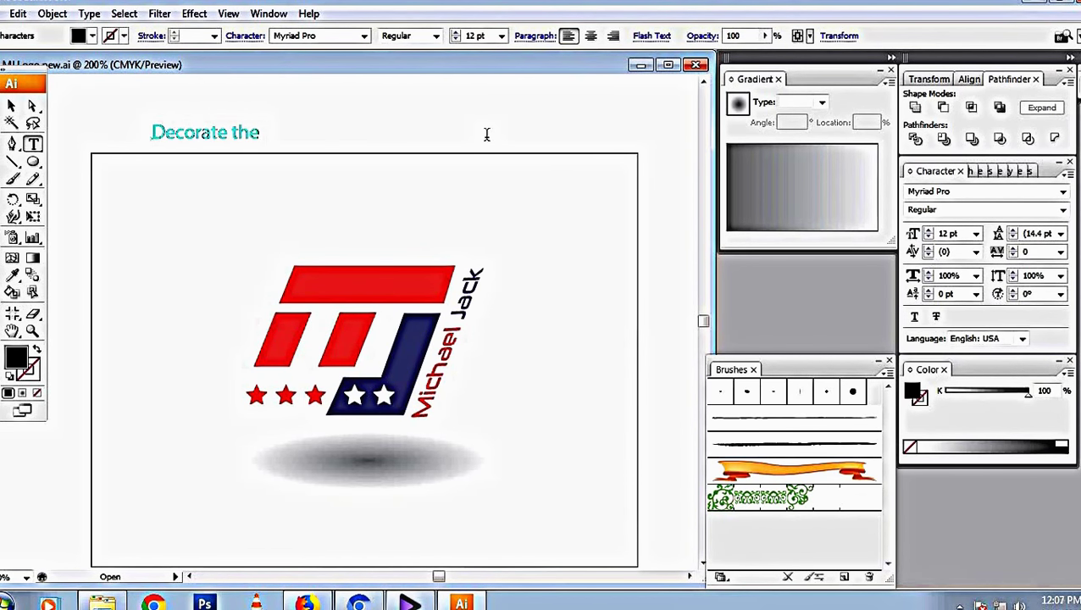
text(l)
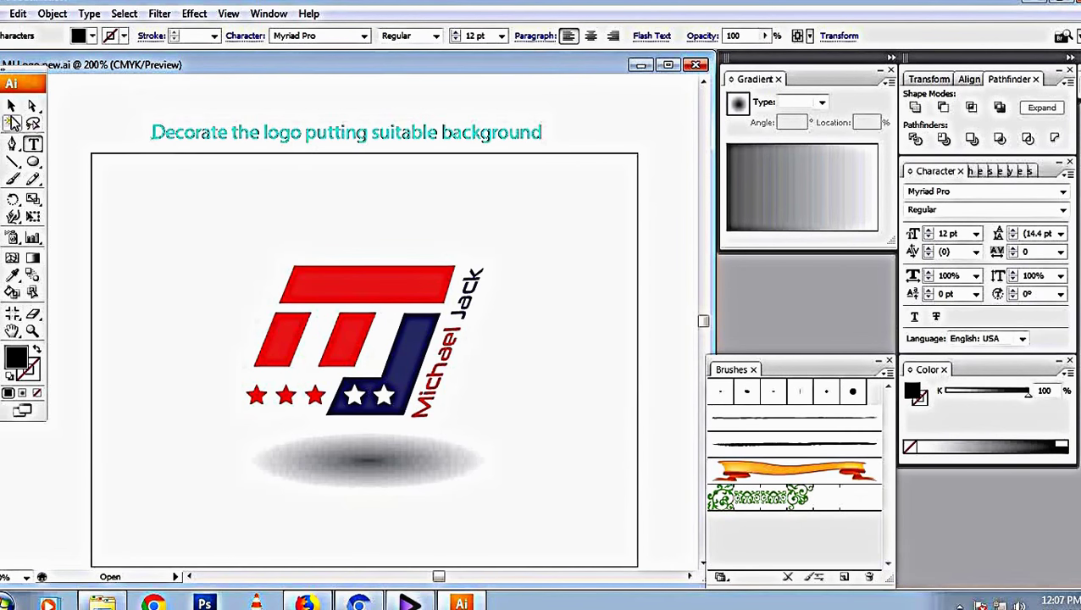
click(11, 106)
click(110, 100)
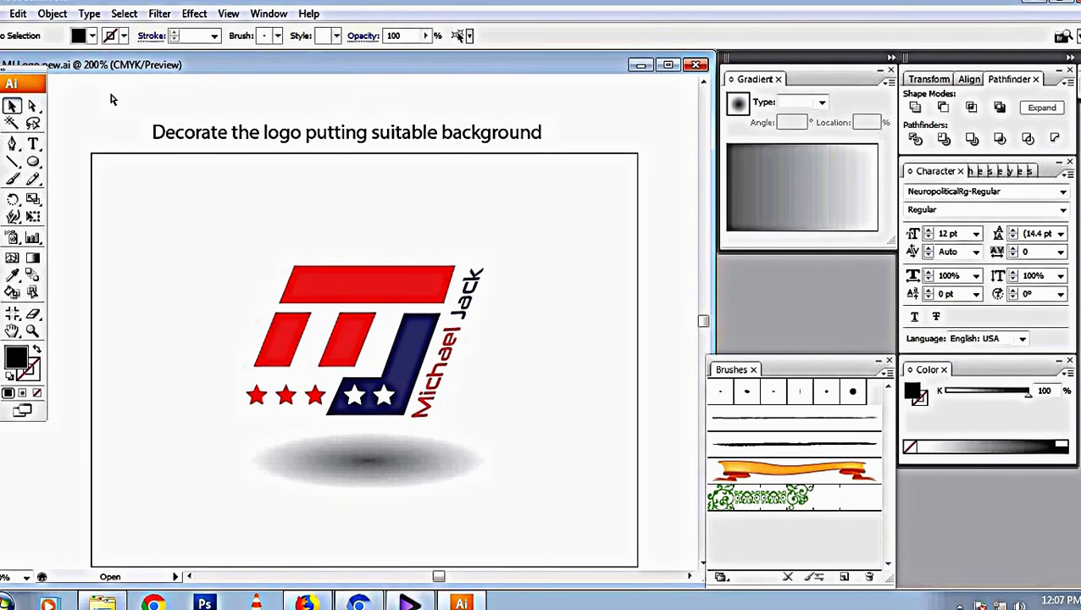
Step: Raise the heading slightly and send a black artboard-sized rectangle behind the logo
drag(436, 133, 436, 123)
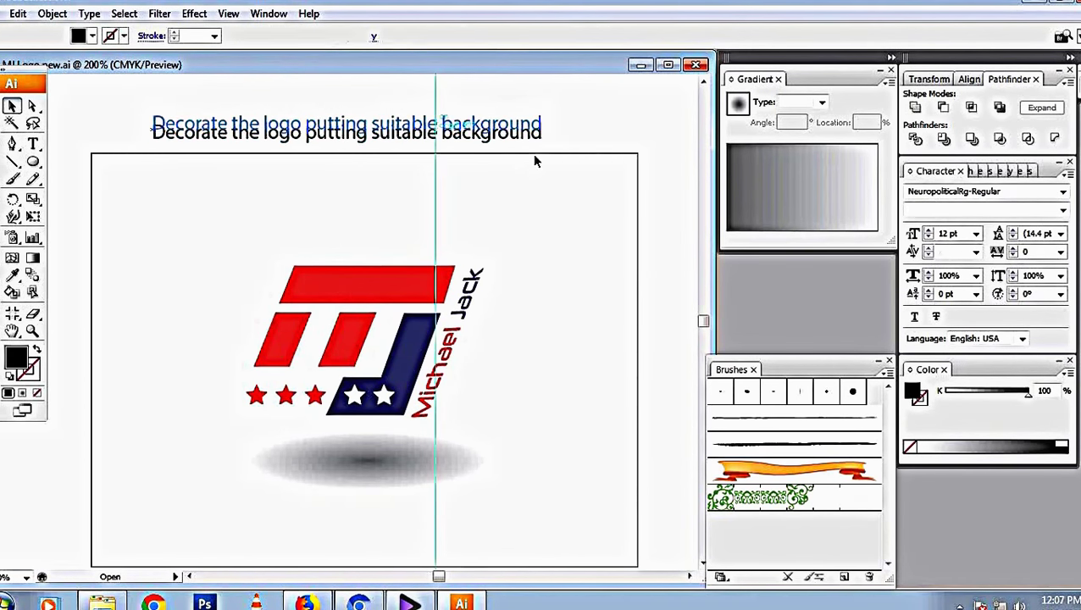
click(568, 165)
key(m)
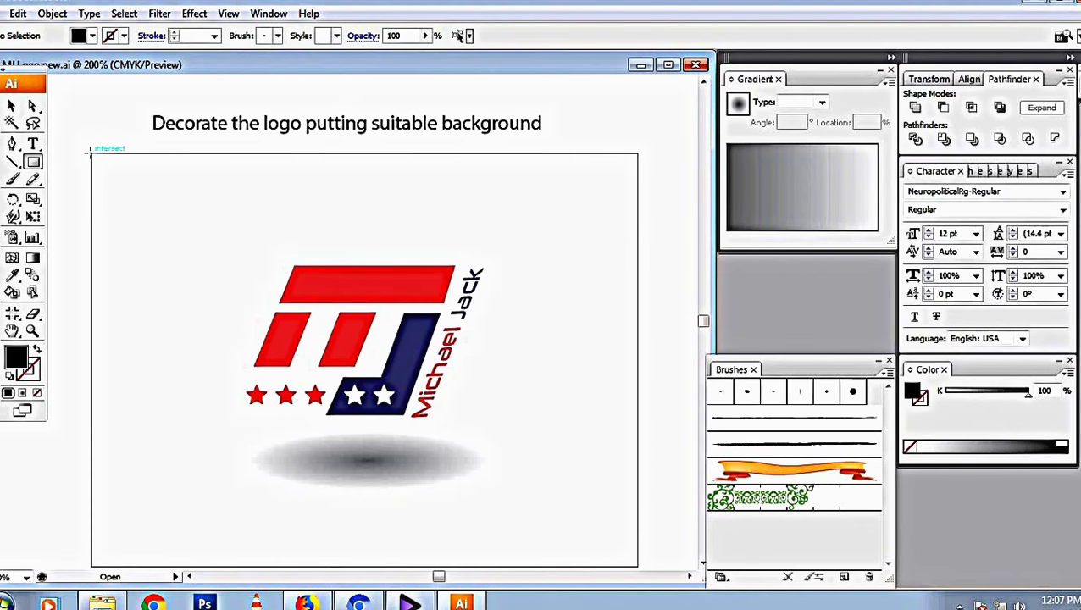
drag(187, 176, 637, 564)
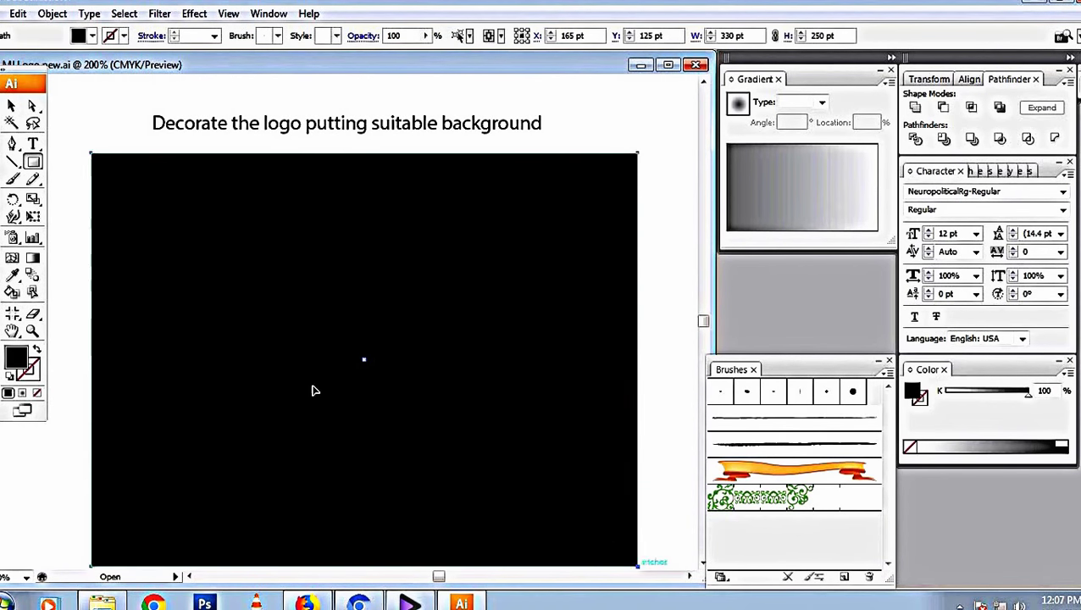
key(v)
key(ctrl+shift+bracketleft)
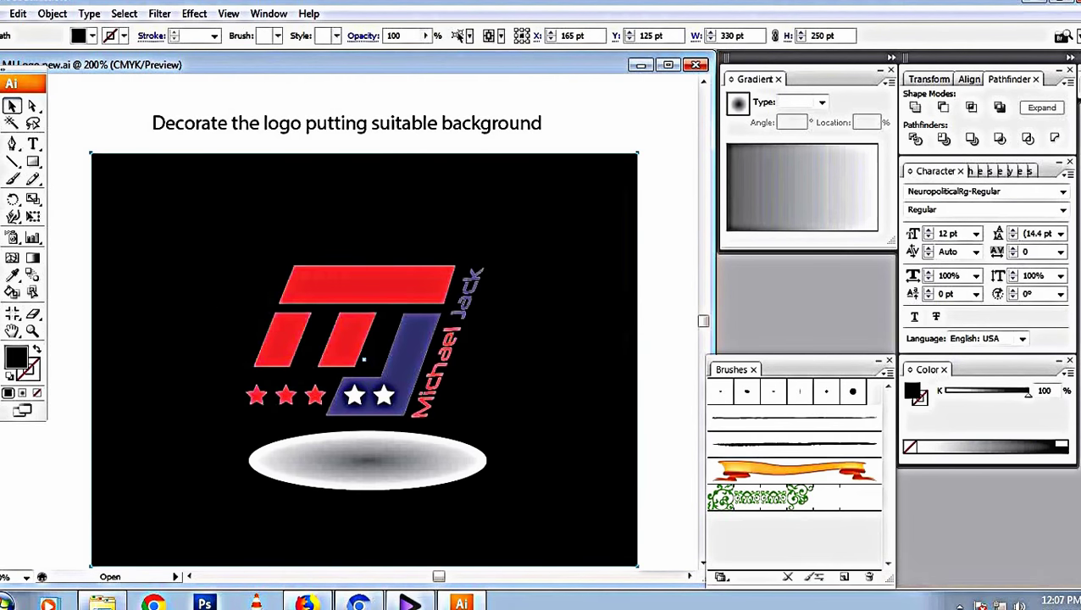
Step: Set the grey shadow ellipse's blend mode to Multiply in Transparency
click(350, 455)
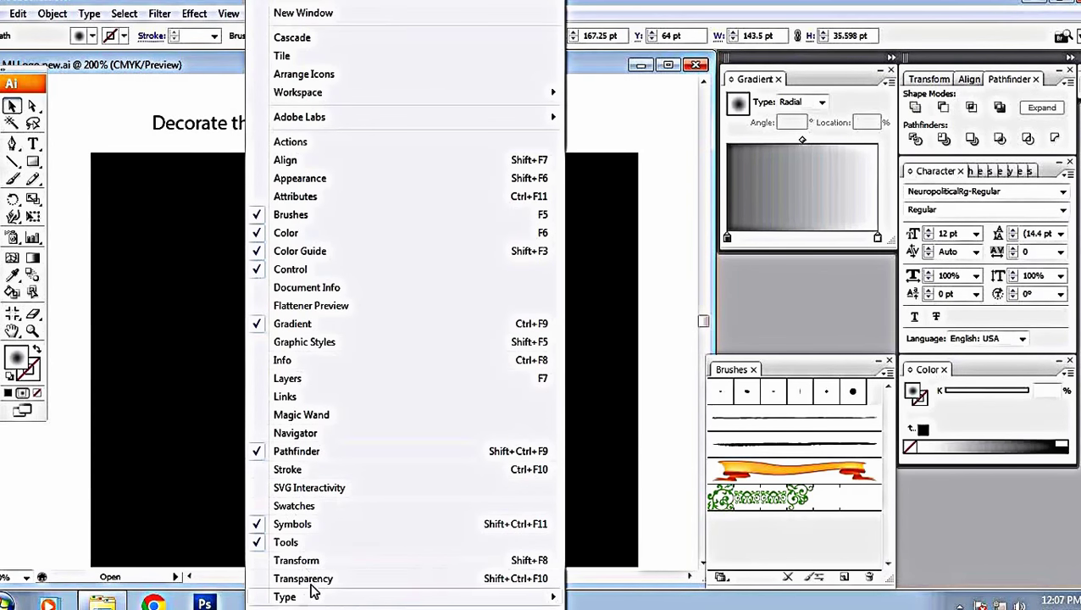
click(322, 579)
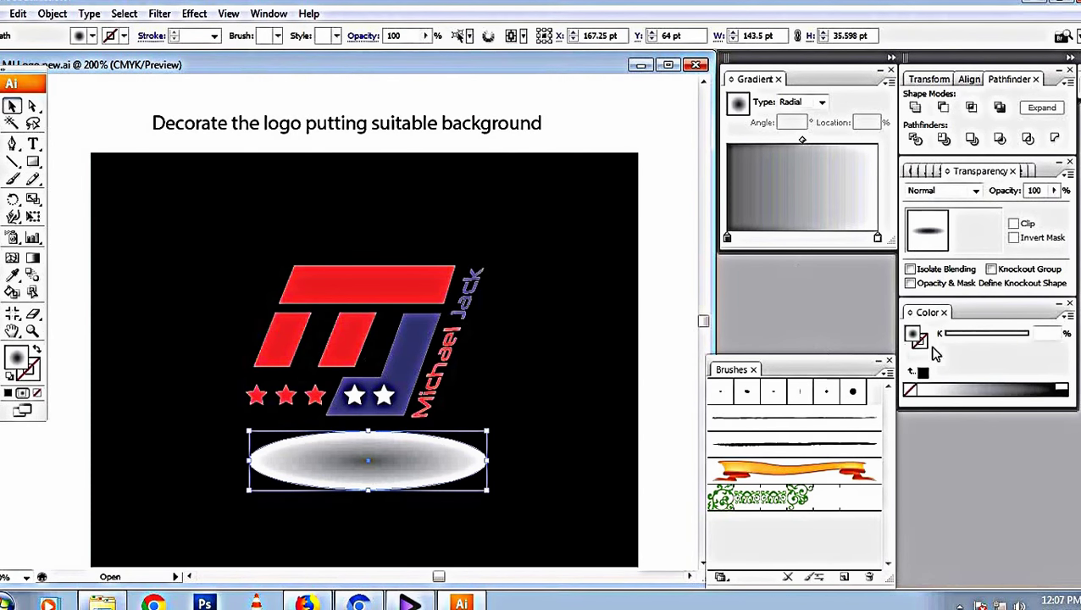
click(954, 193)
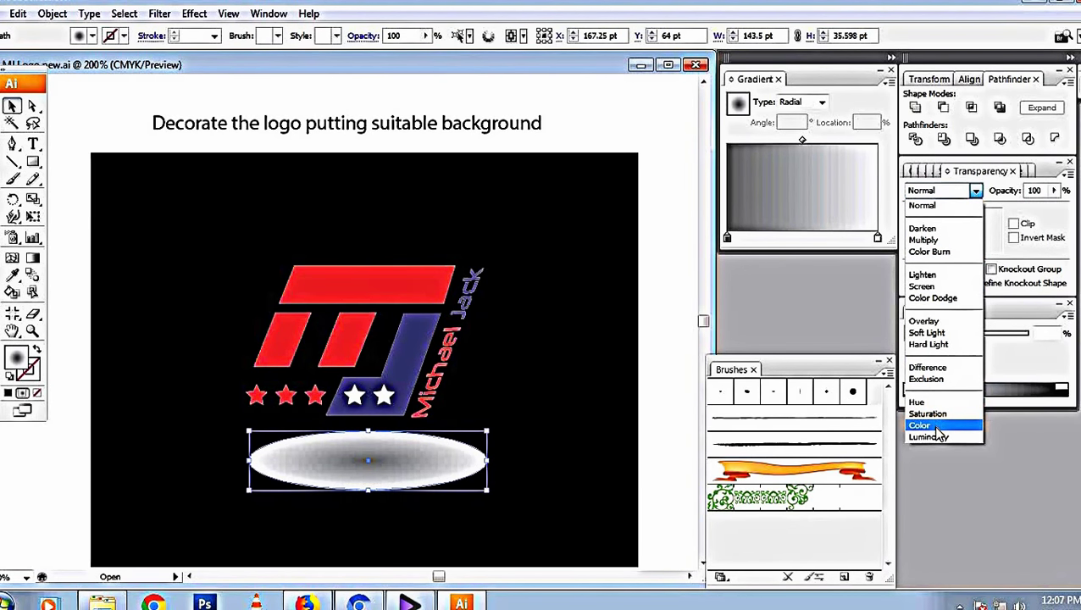
click(932, 240)
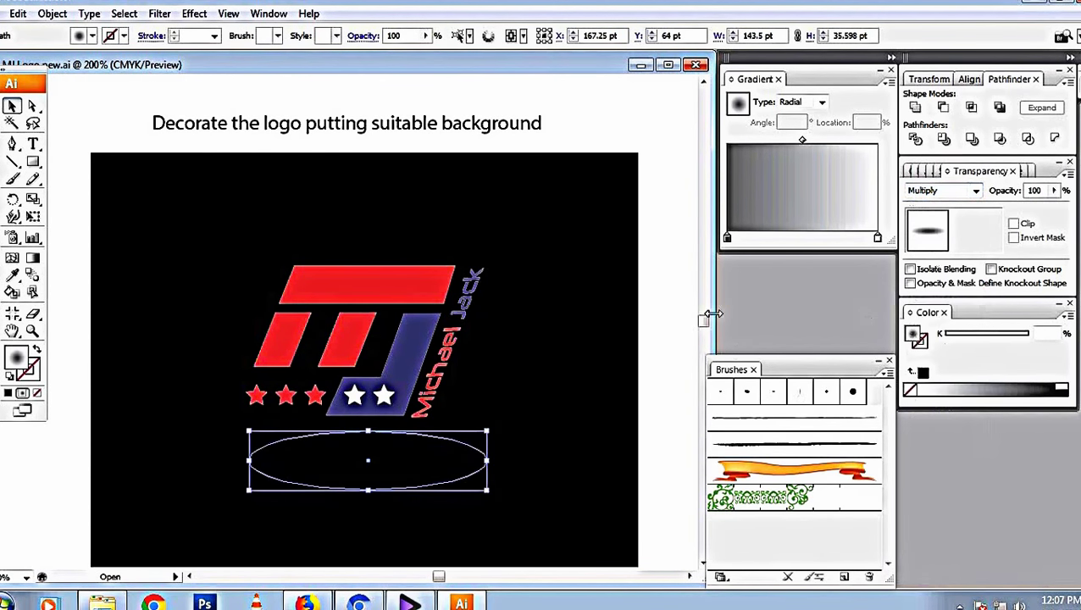
click(604, 249)
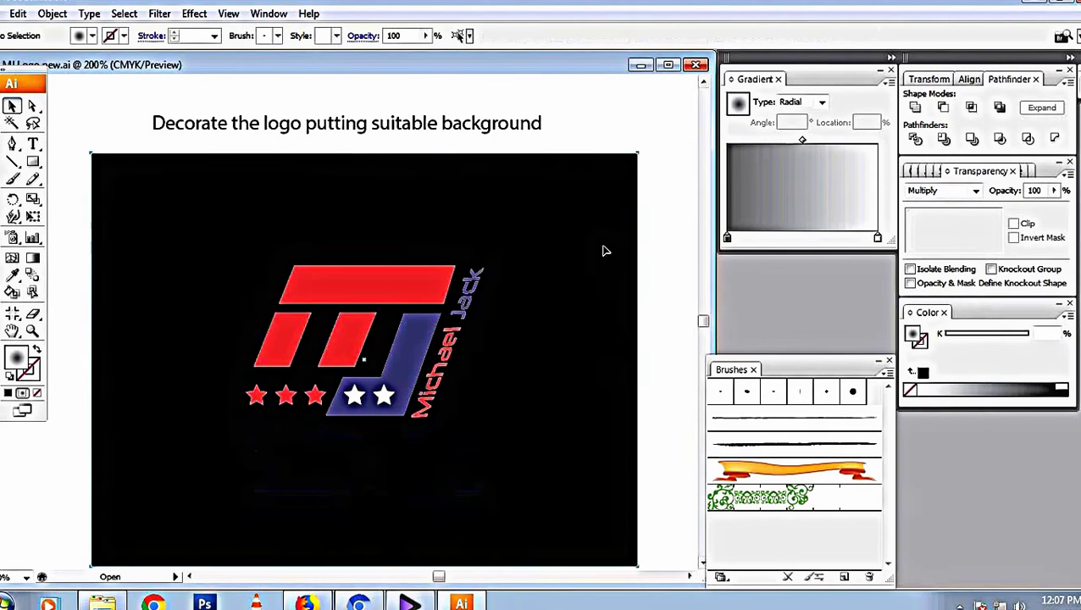
click(12, 257)
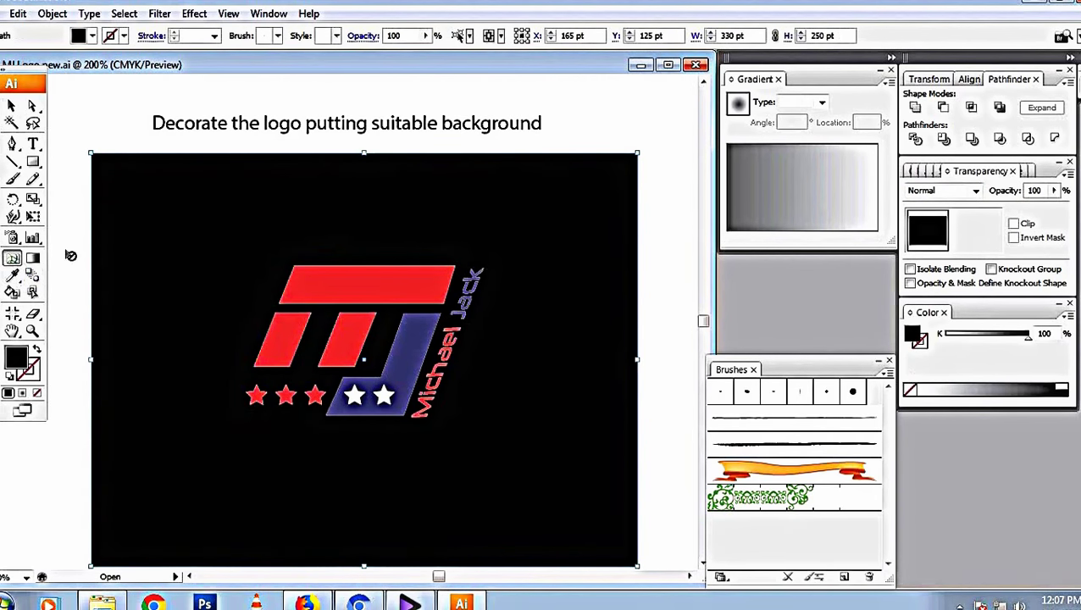
Step: Add a mesh point to the black background and colour it blue from Swatches
click(155, 217)
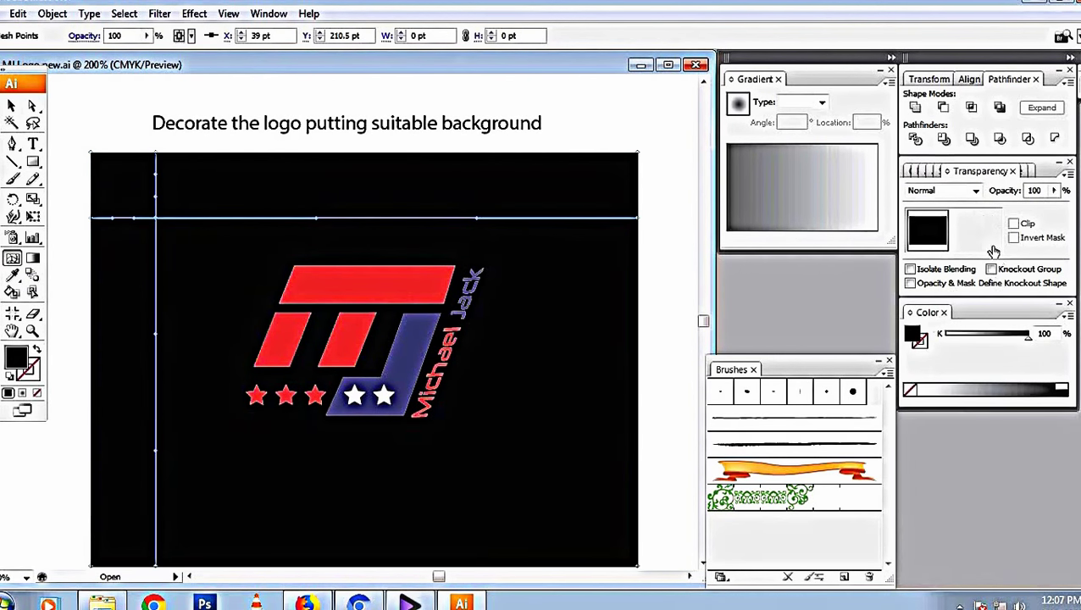
drag(966, 171, 885, 216)
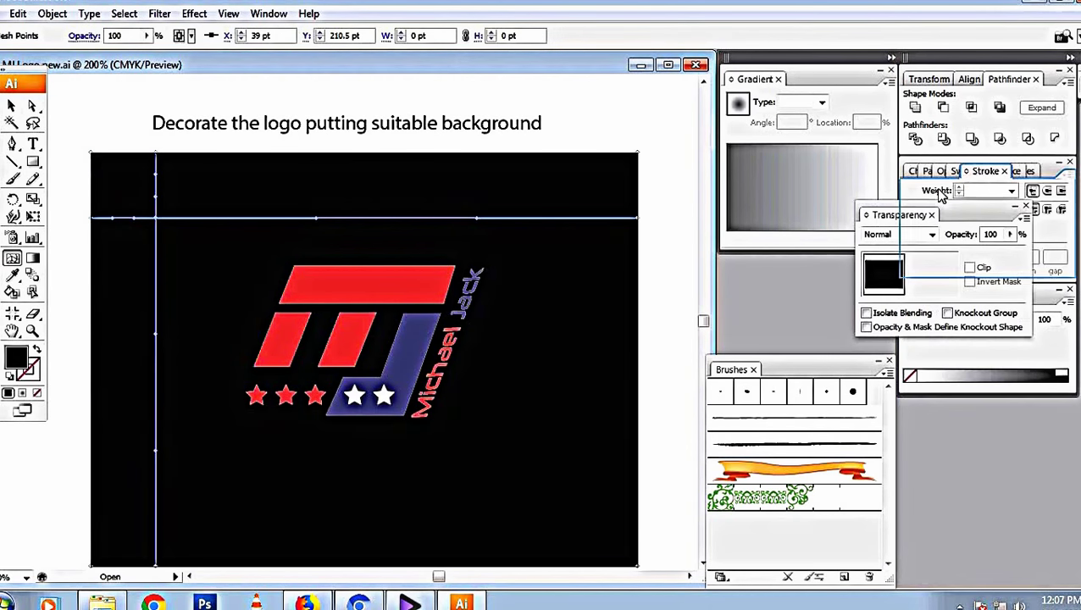
drag(960, 193, 872, 229)
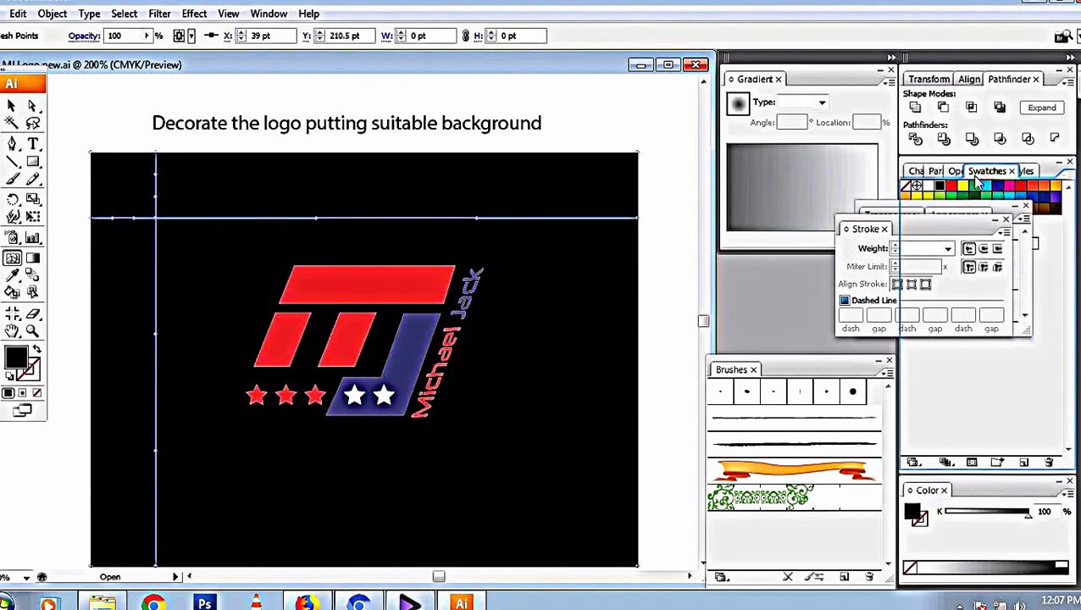
drag(987, 171, 783, 191)
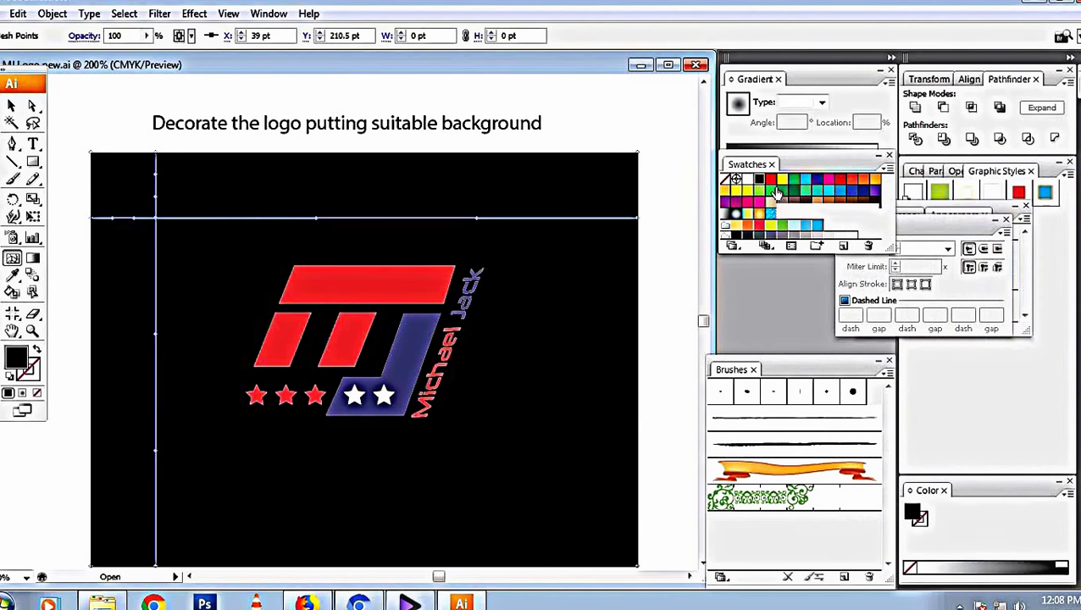
click(771, 192)
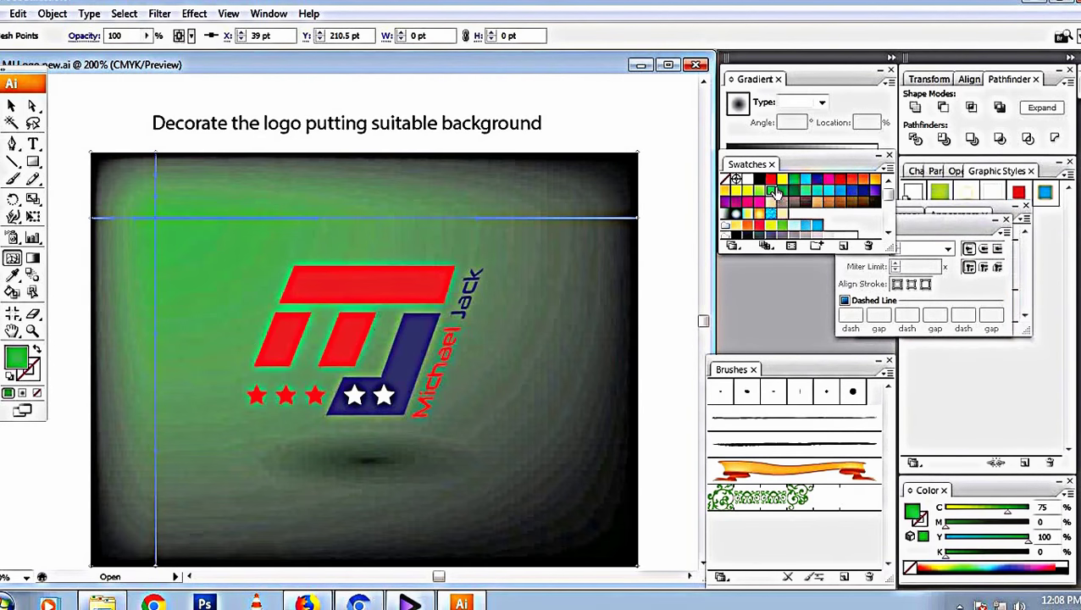
click(829, 189)
Step: Fill the whole background mesh cyan and turn its upper-left mesh point white
key(v)
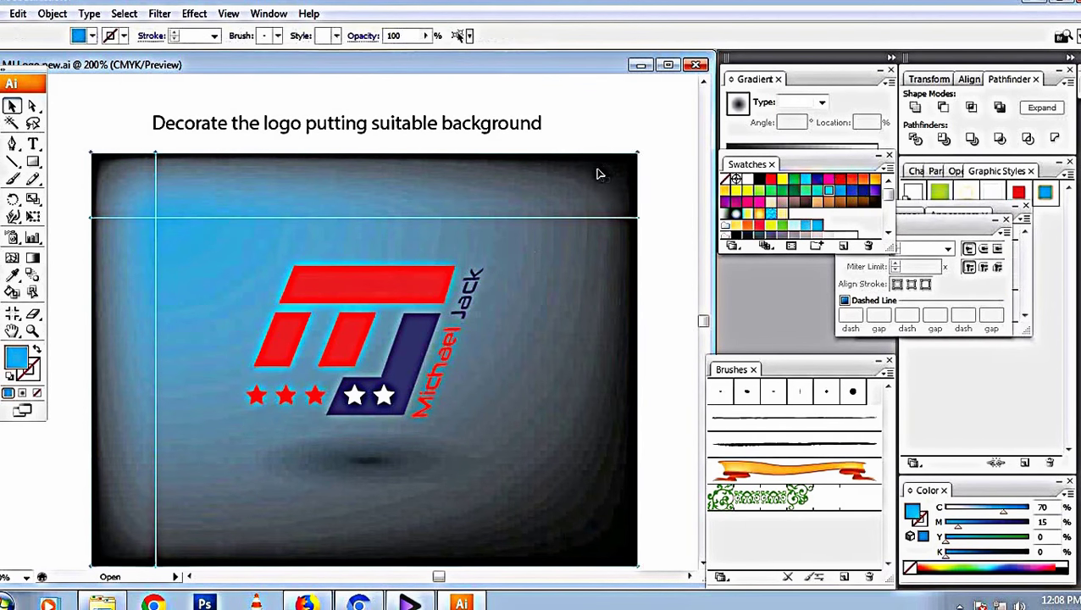
click(598, 174)
click(805, 179)
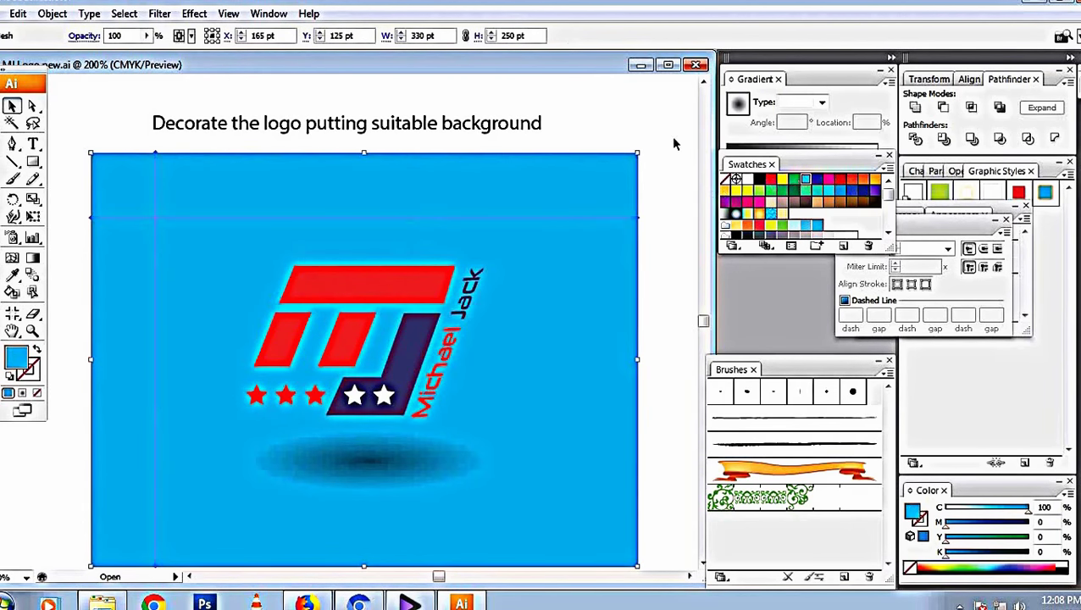
key(ctrl+shift+a)
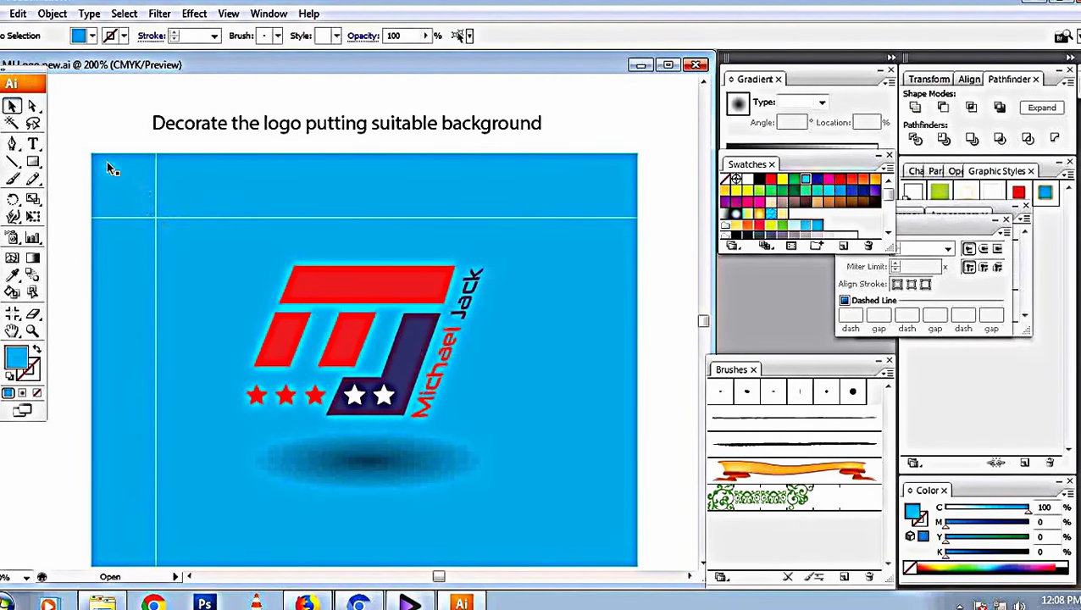
key(a)
click(156, 217)
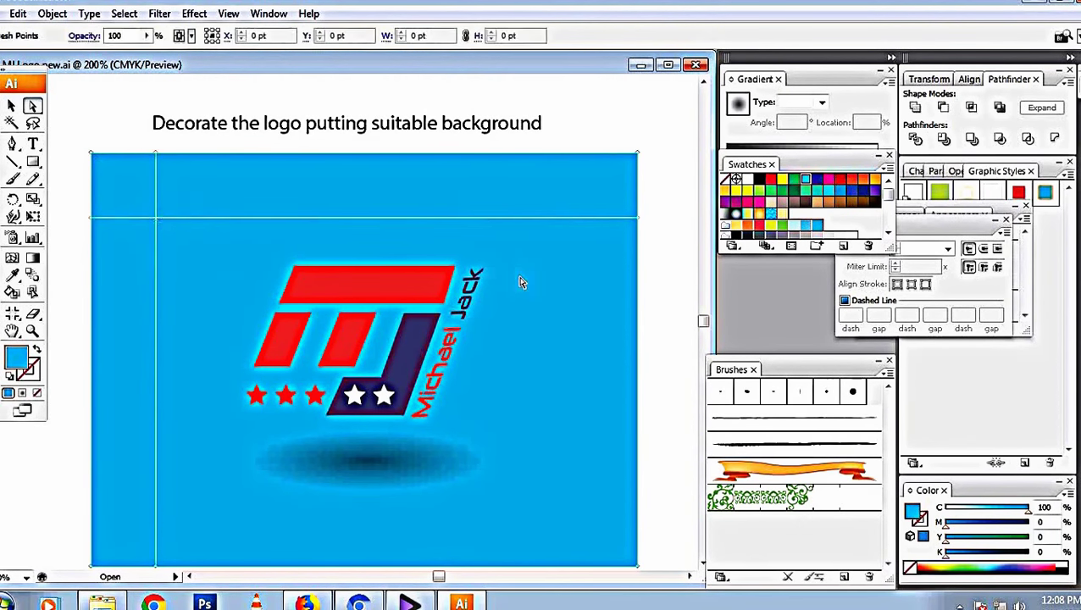
click(851, 236)
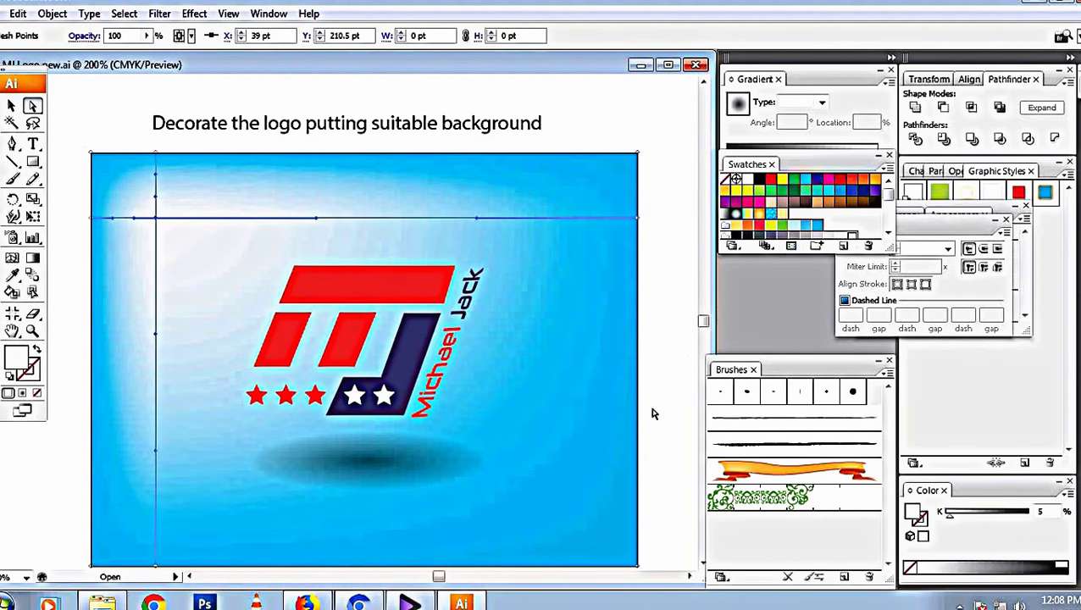
Step: Add a white mesh point at the lower right of the background
click(12, 258)
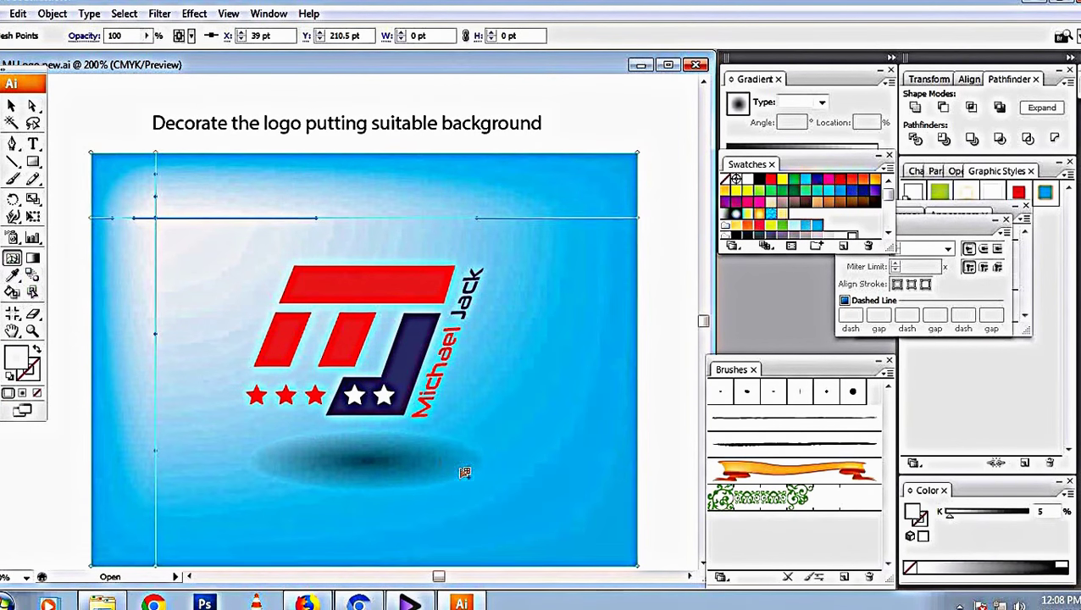
click(567, 525)
key(ctrl+z)
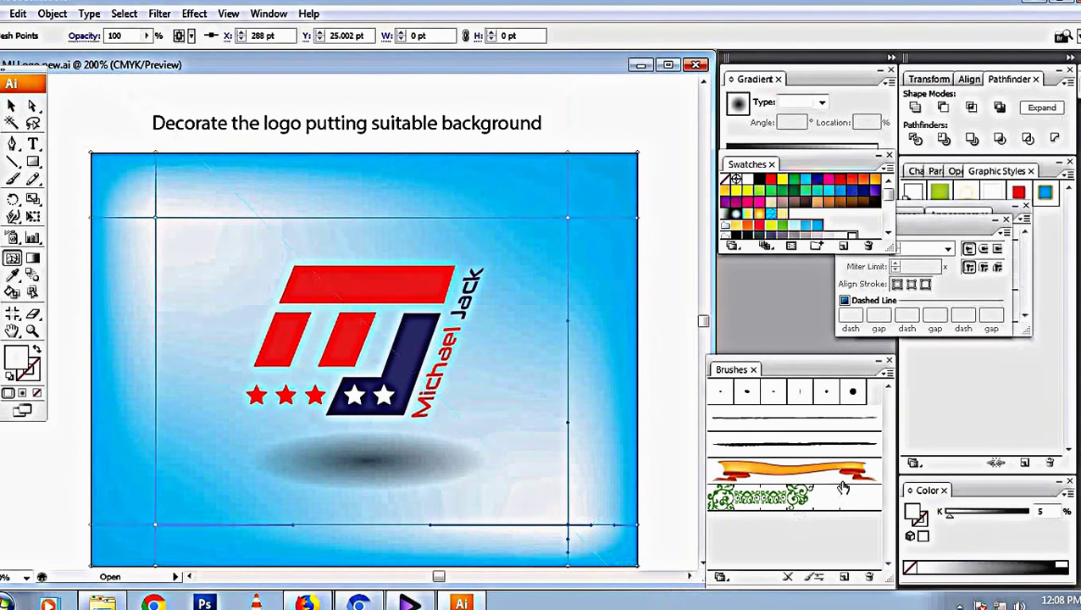
click(536, 495)
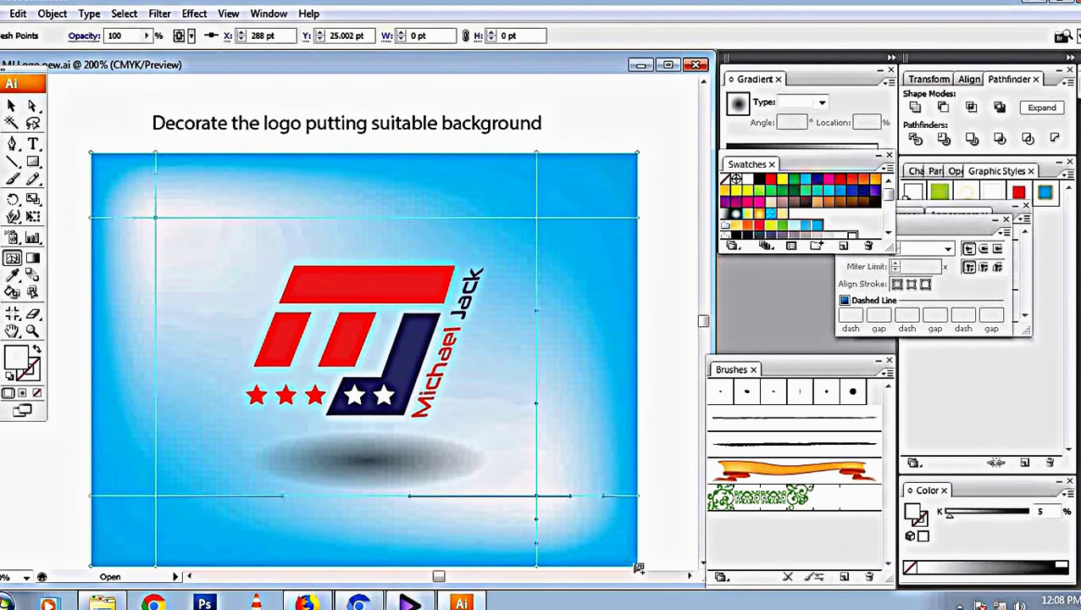
key(v)
click(664, 420)
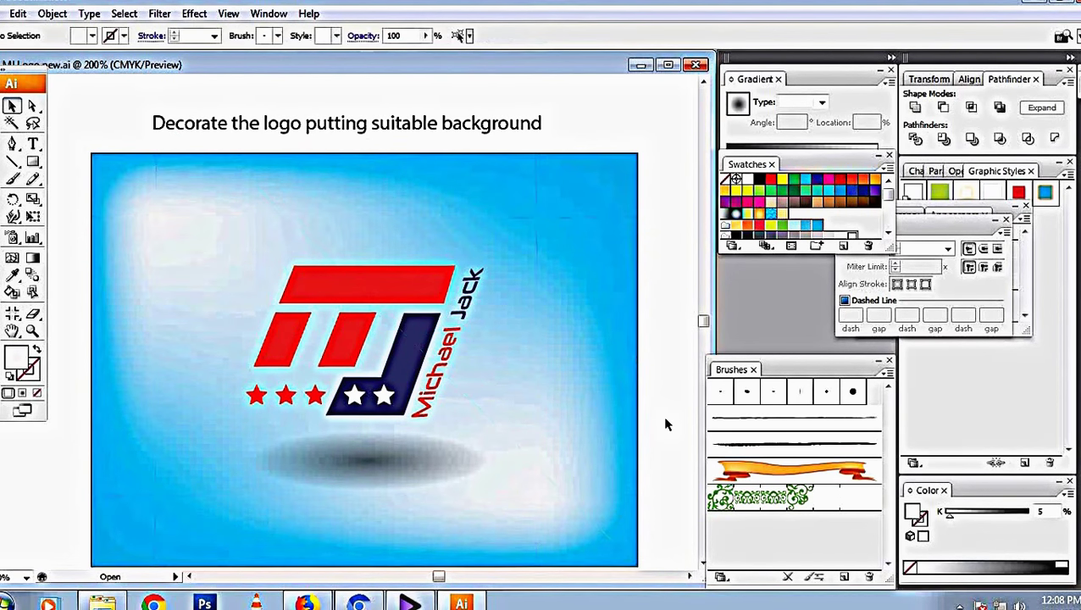
click(638, 216)
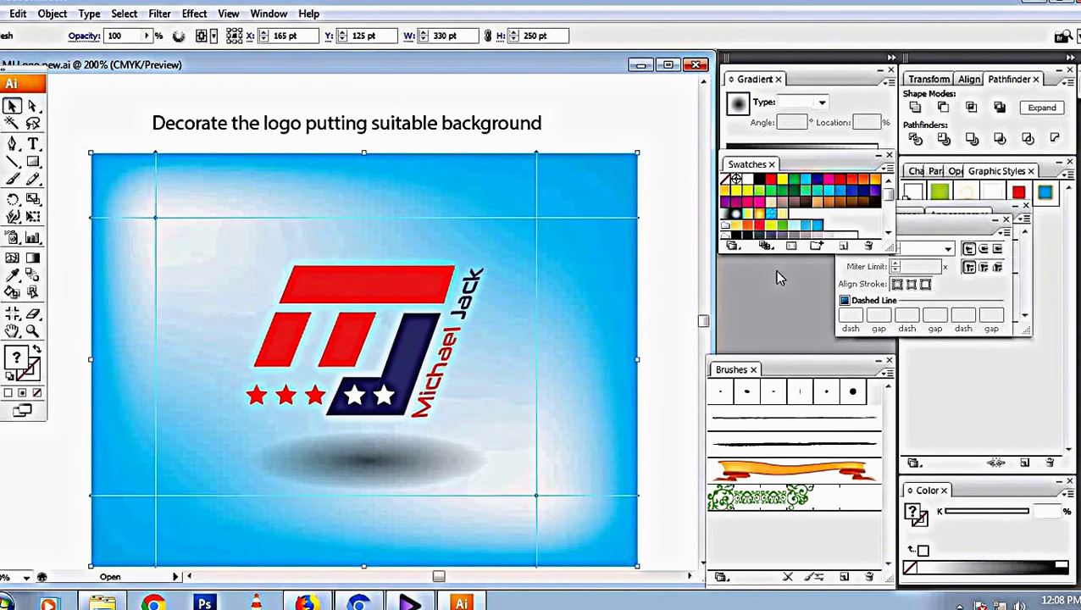
Step: Fill the mesh pale light blue and whiten its upper-left and lower-right points
click(799, 229)
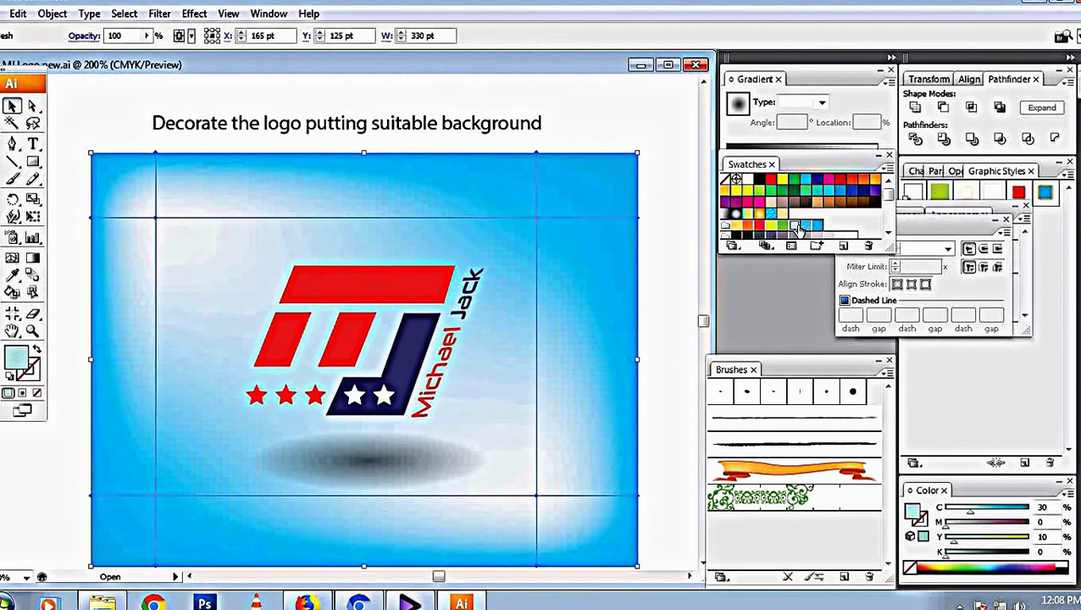
click(663, 258)
key(a)
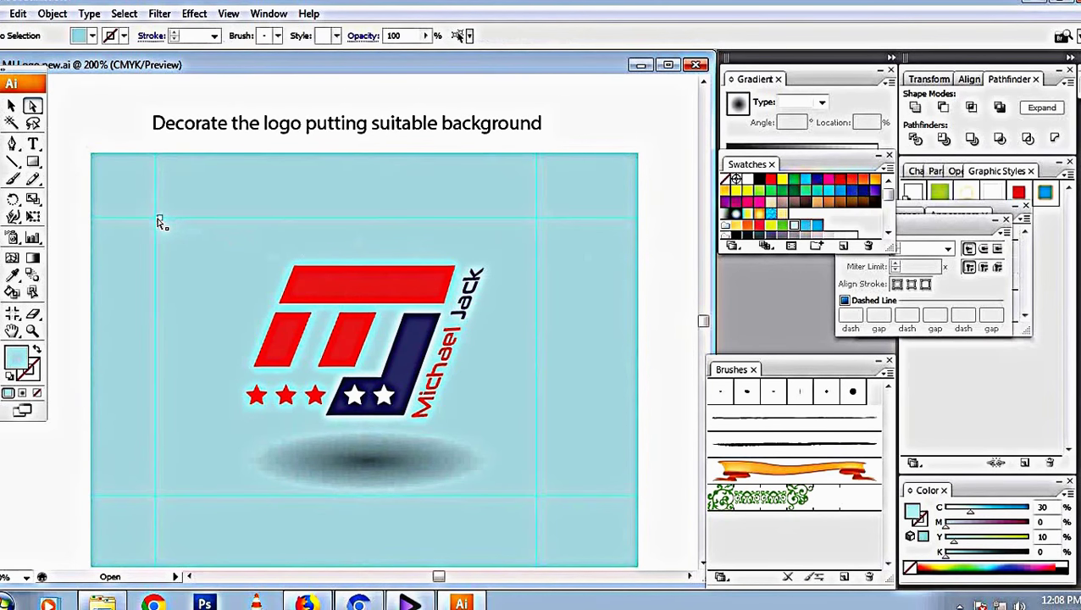
click(155, 217)
click(794, 226)
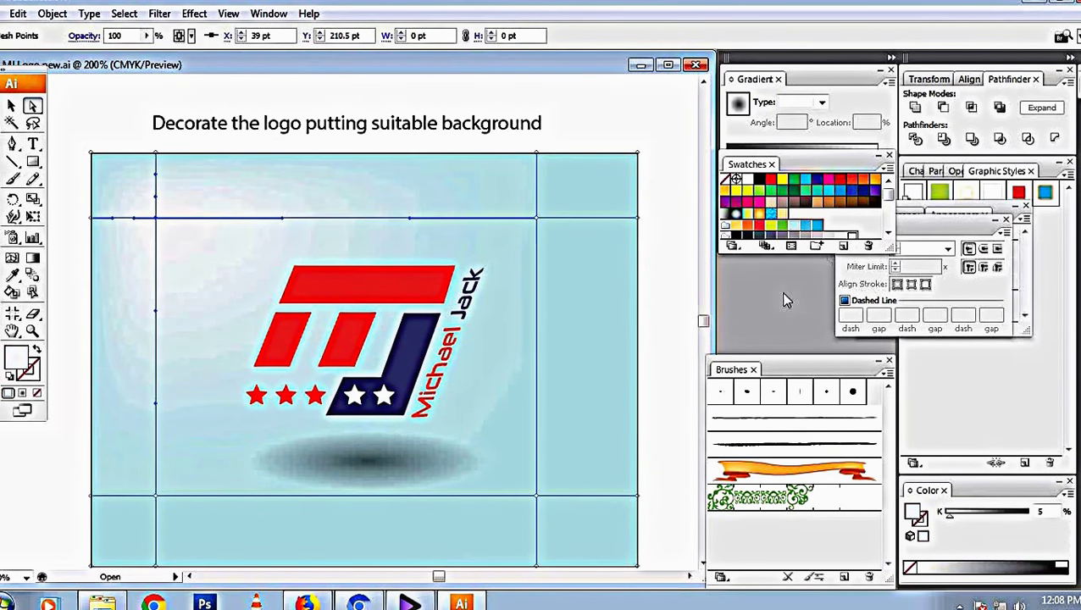
click(537, 497)
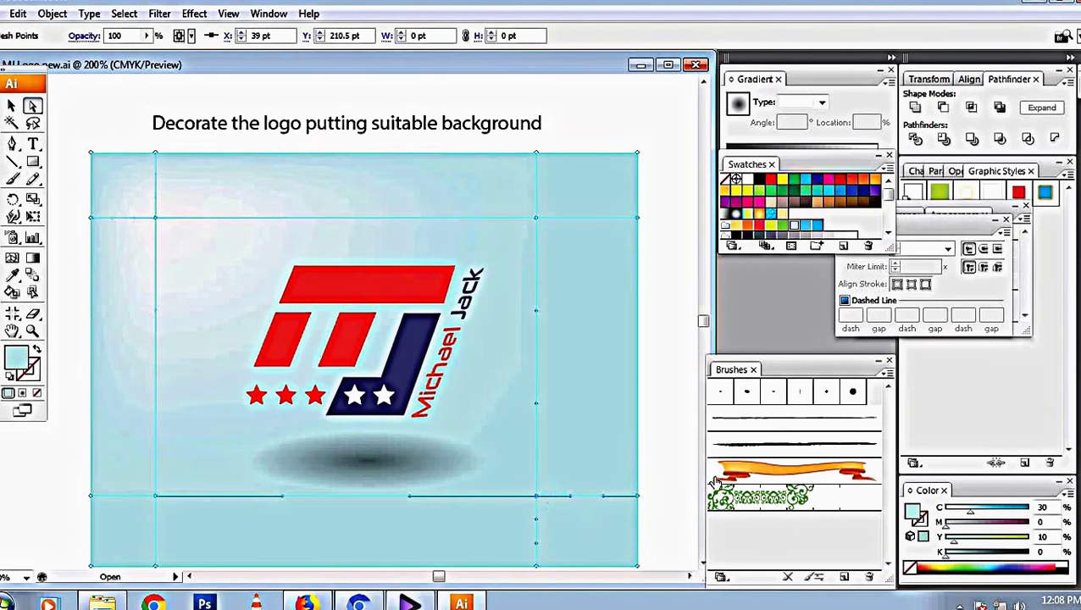
click(851, 235)
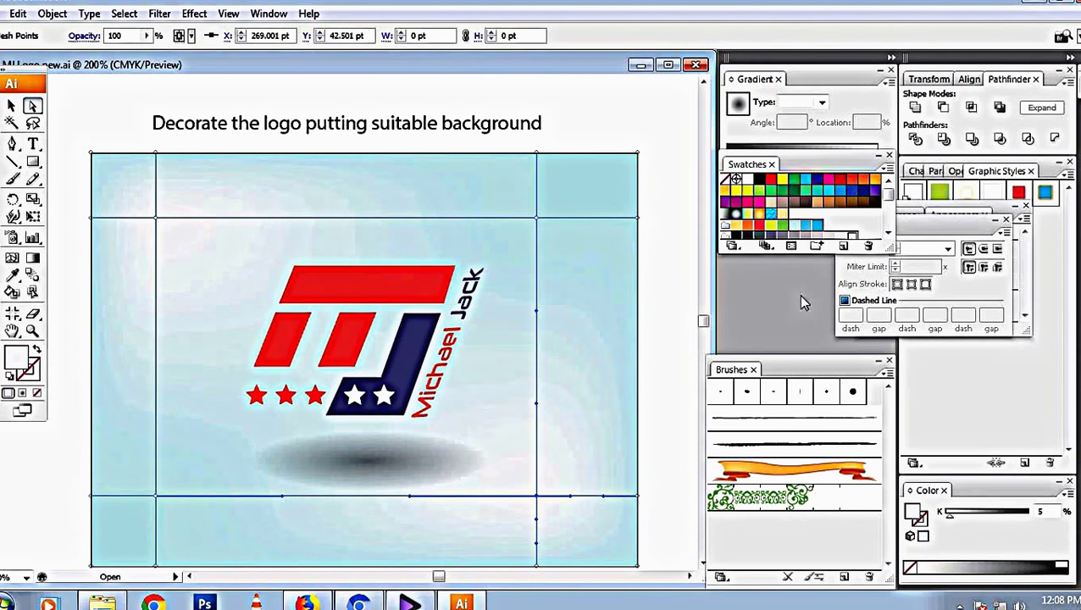
Step: Clear the mesh point selection, shift the view, and select the background mesh
key(ctrl+shift+a)
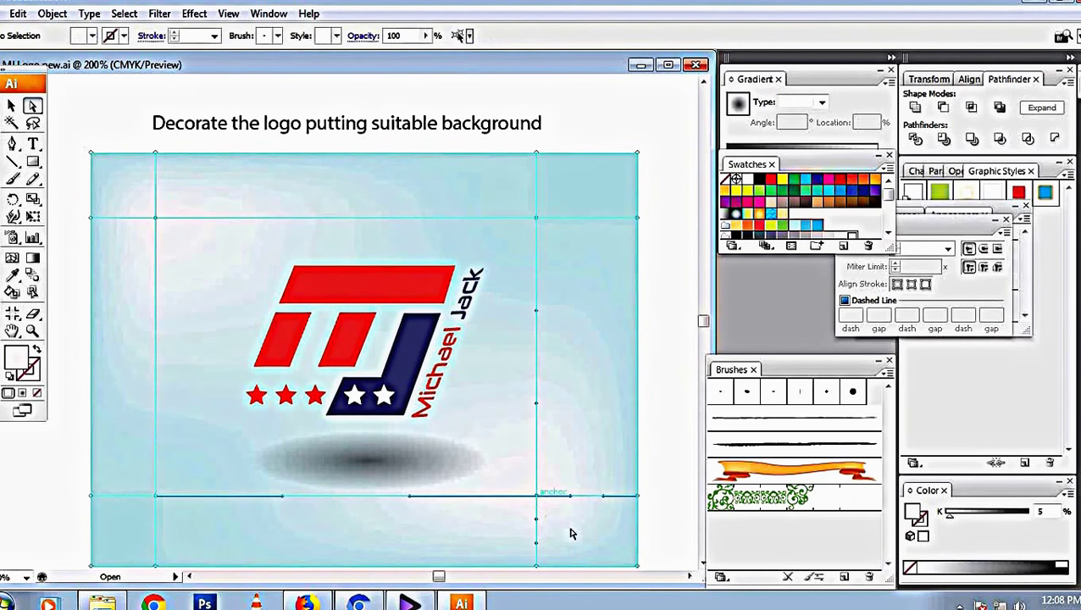
click(537, 499)
click(666, 539)
mouse_move(676, 557)
mouse_down()
mouse_move(659, 499)
mouse_move(525, 417)
mouse_up()
key(ctrl+shift+a)
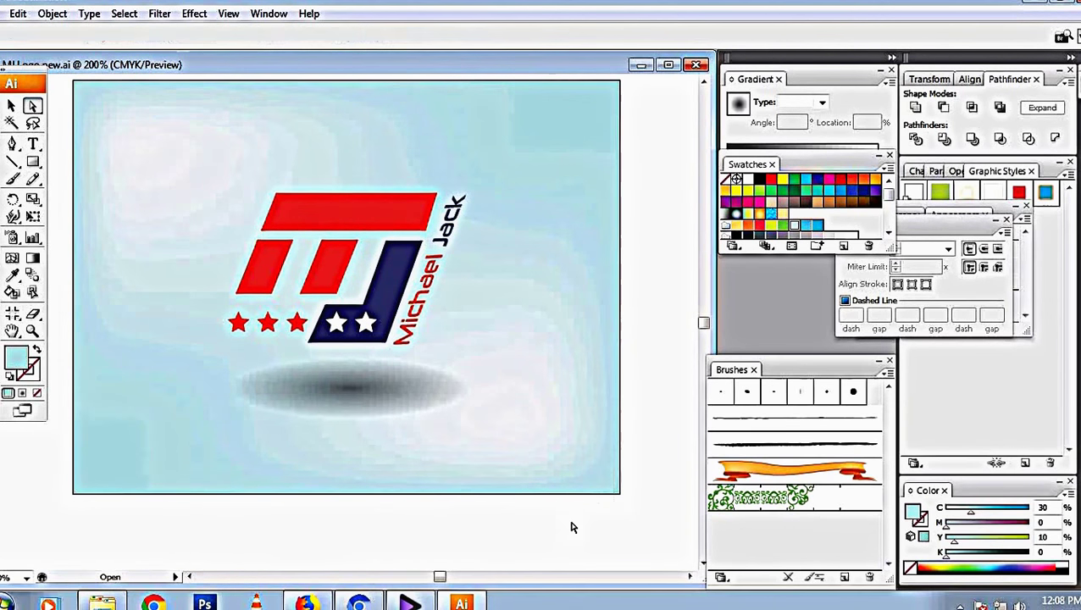
click(509, 489)
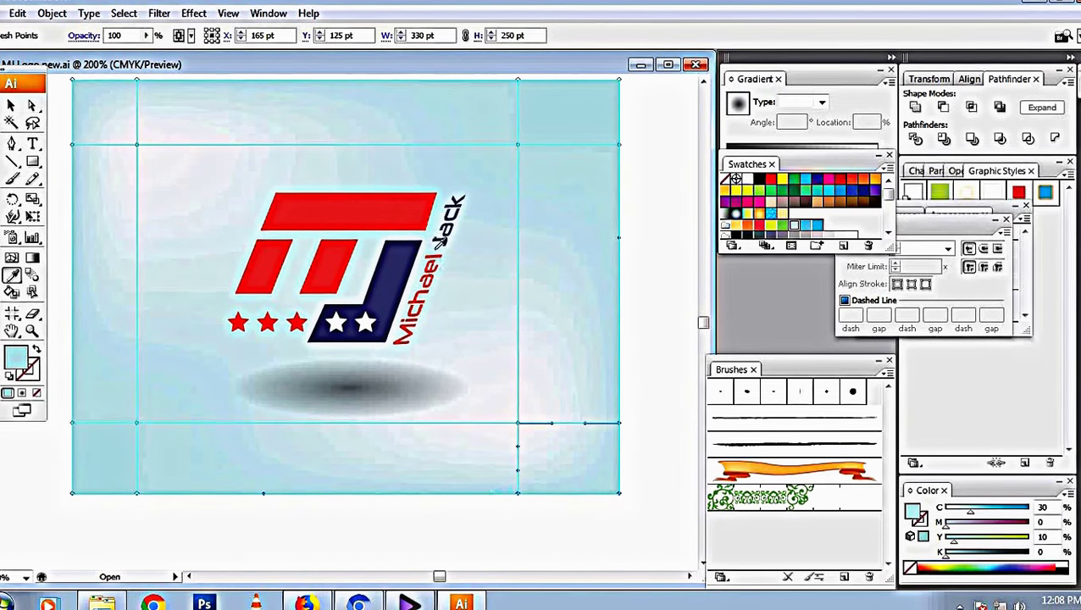
Step: Change the lower-right mesh corner from red to light pink in the Color Picker
click(618, 493)
click(6, 392)
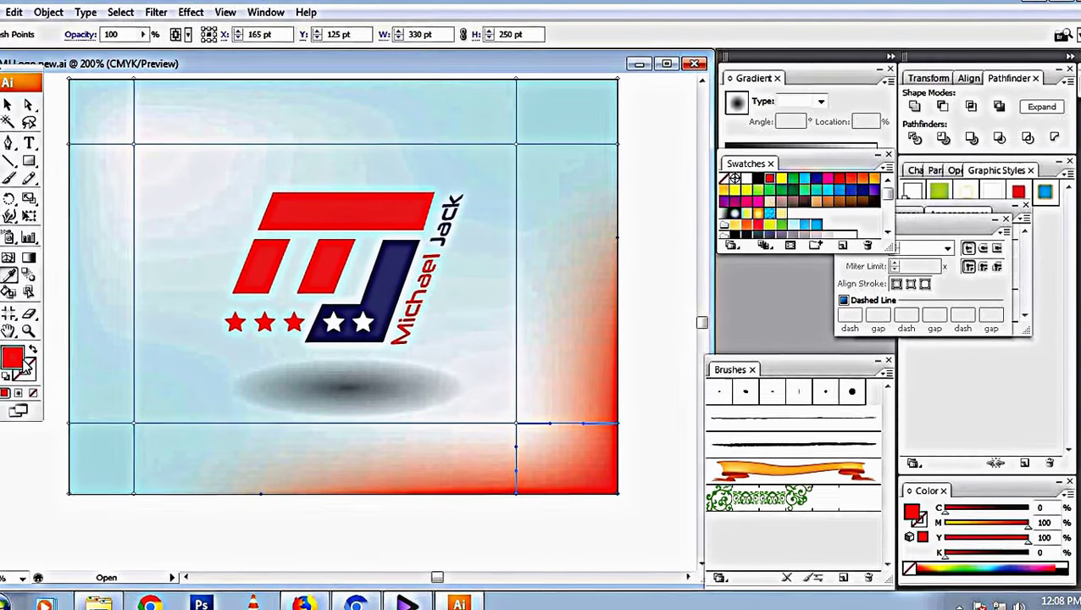
double_click(16, 360)
drag(403, 189, 396, 189)
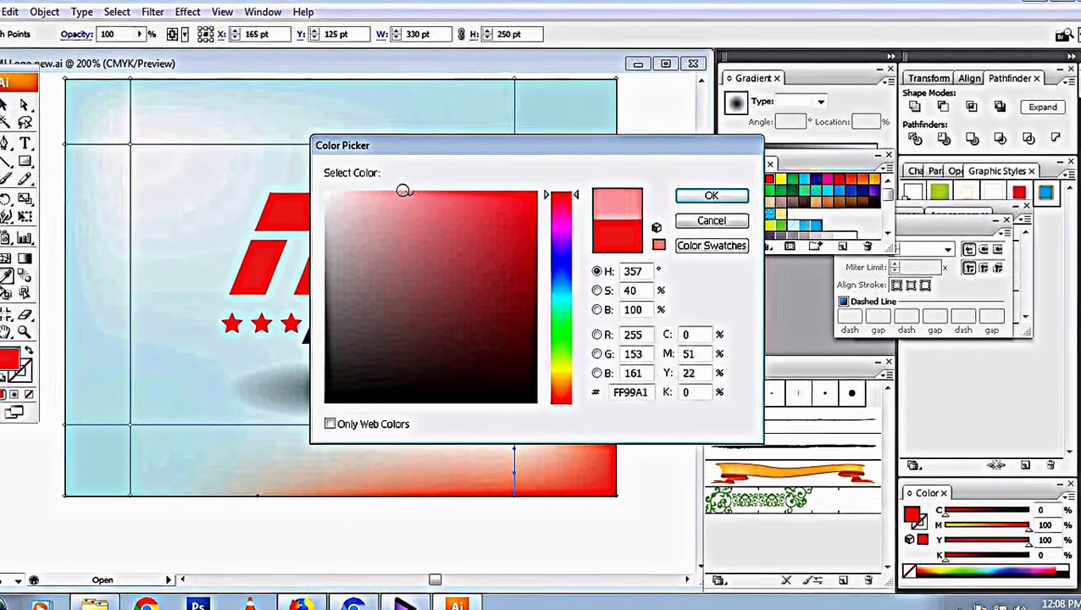
click(710, 194)
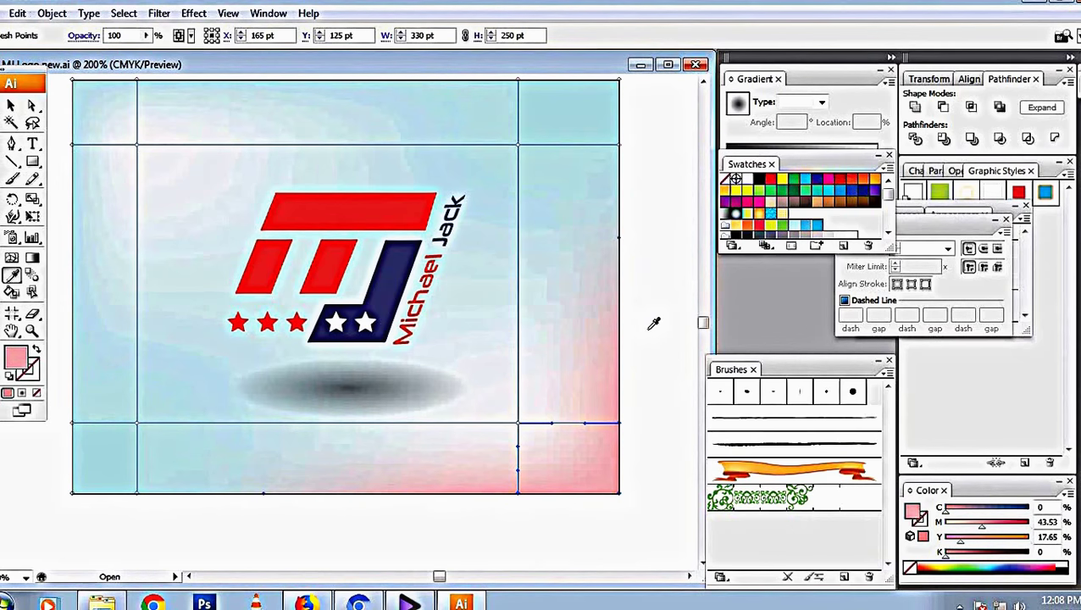
key(v)
click(670, 369)
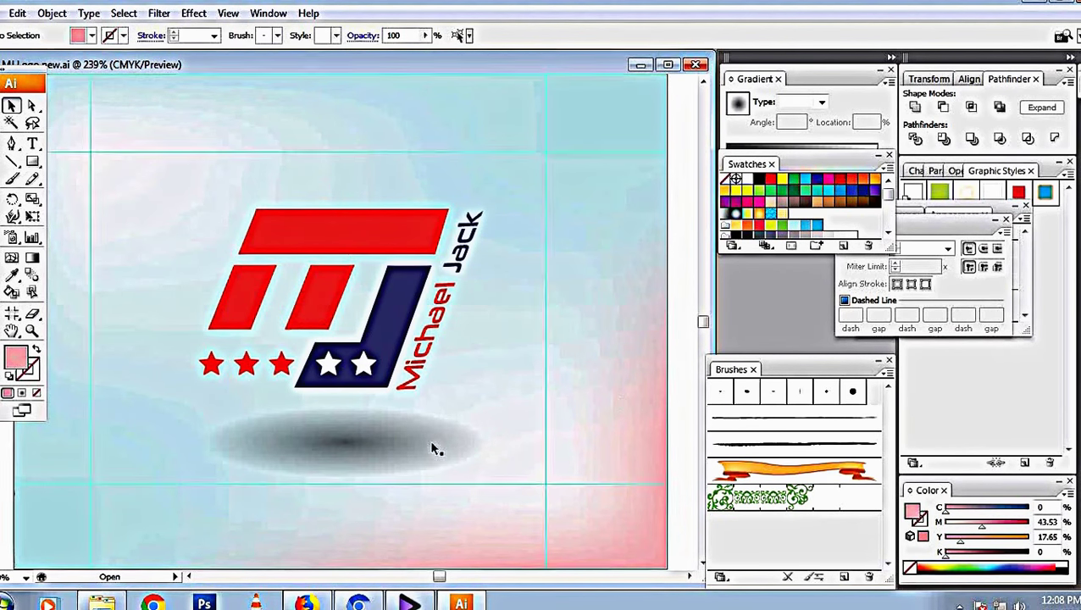
Step: Flatten the shadow ellipse to about 18 pt tall, lift it, and set 50% opacity
click(432, 447)
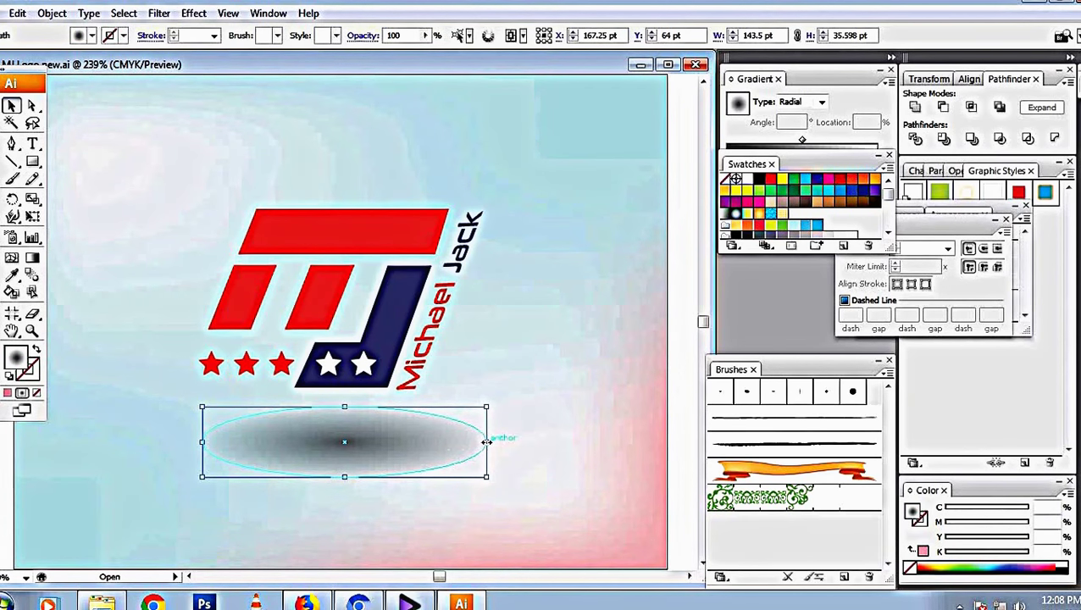
drag(487, 441, 493, 441)
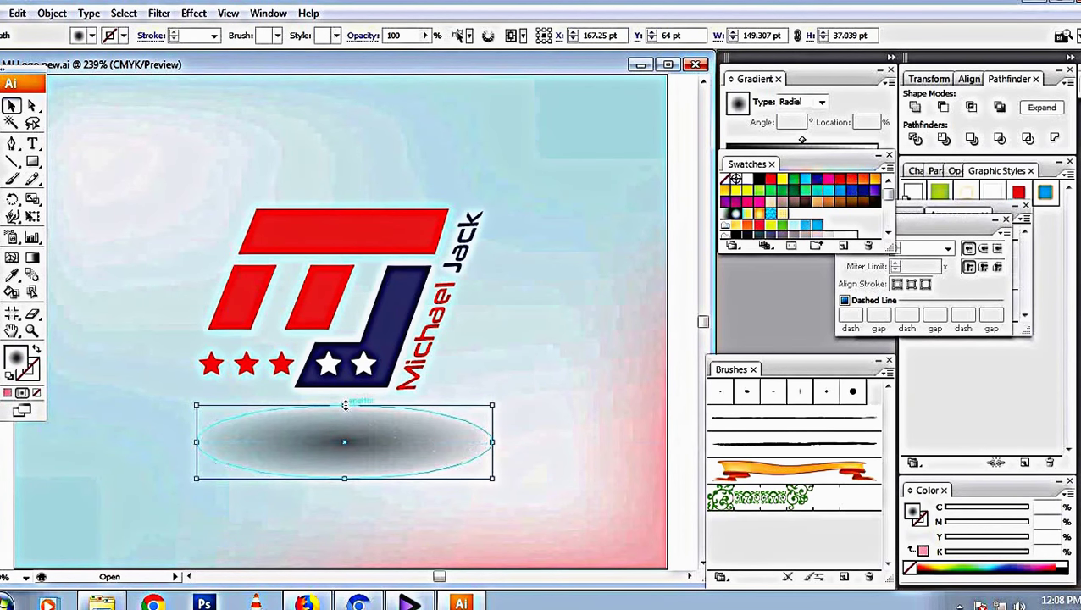
drag(345, 406, 345, 423)
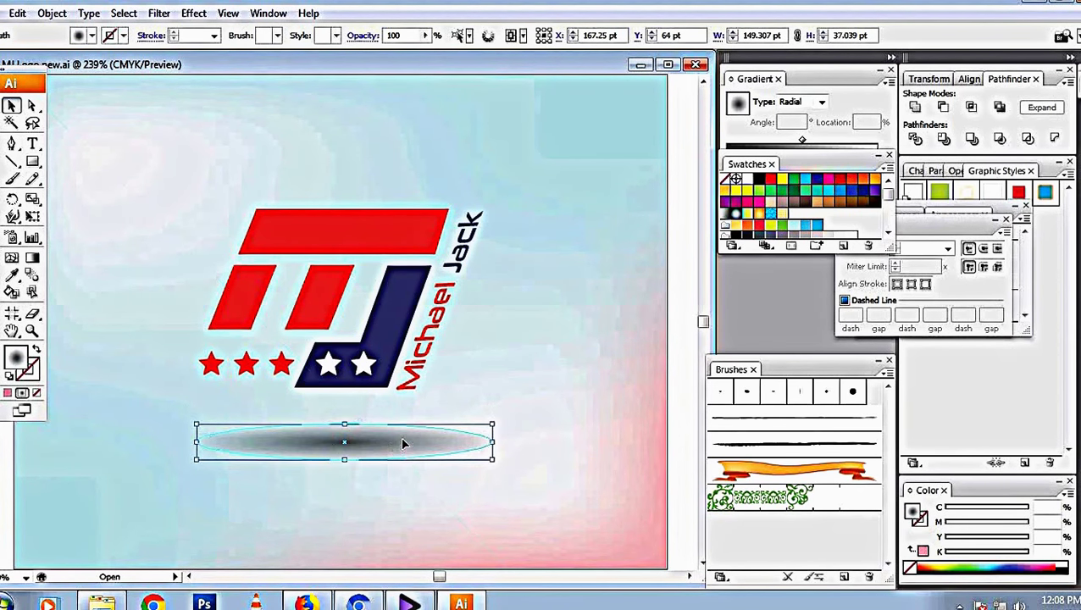
drag(404, 443, 403, 435)
click(395, 35)
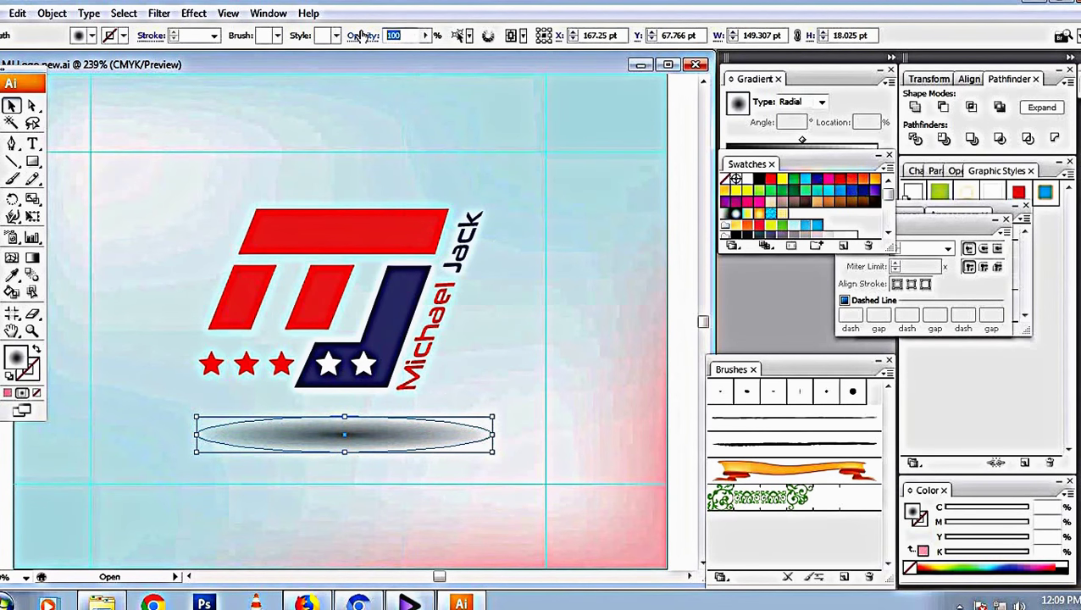
text(50)
key(Return)
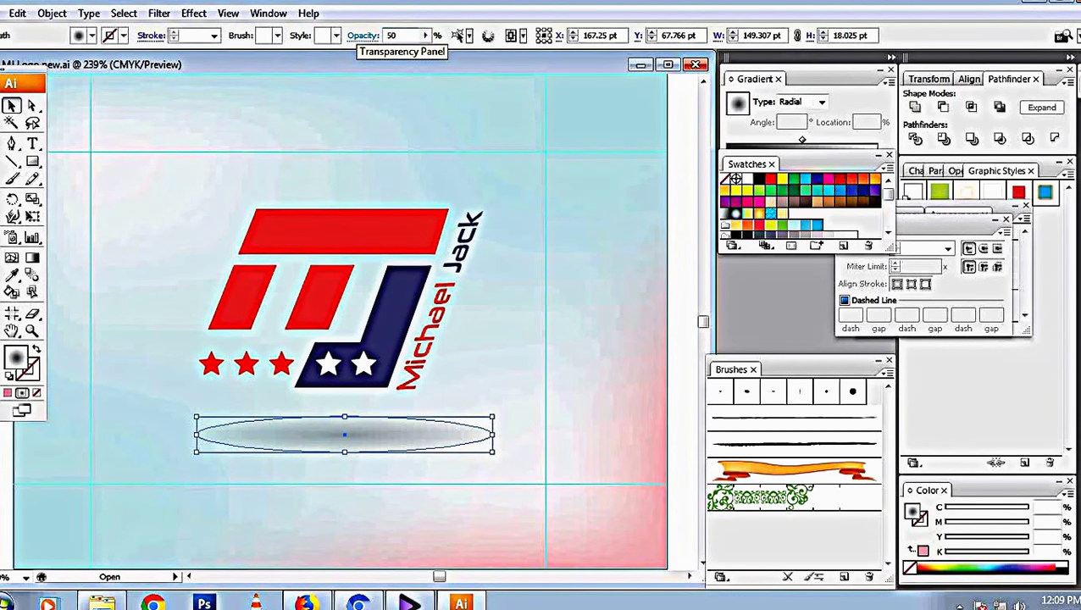
click(688, 283)
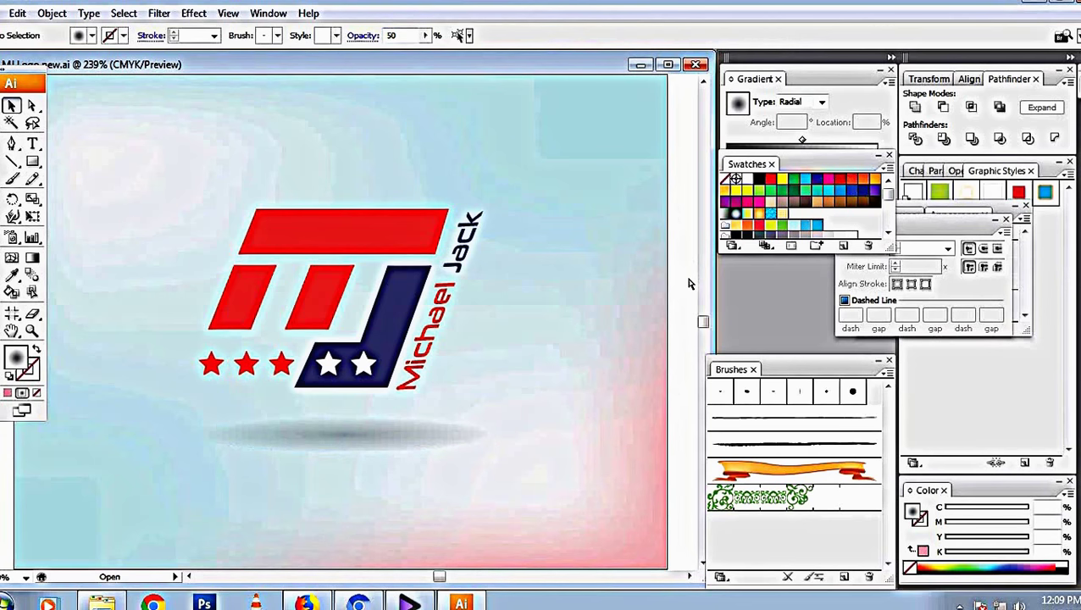
click(667, 64)
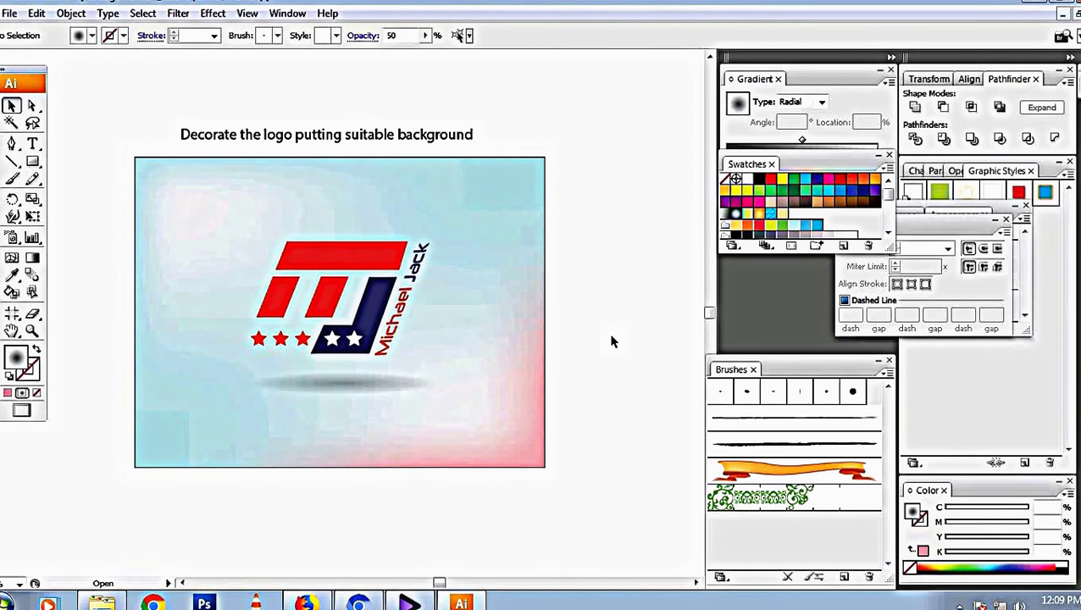
Step: Colour the background's top-right mesh points navy, then lighten it to a softer blue
key(a)
click(309, 244)
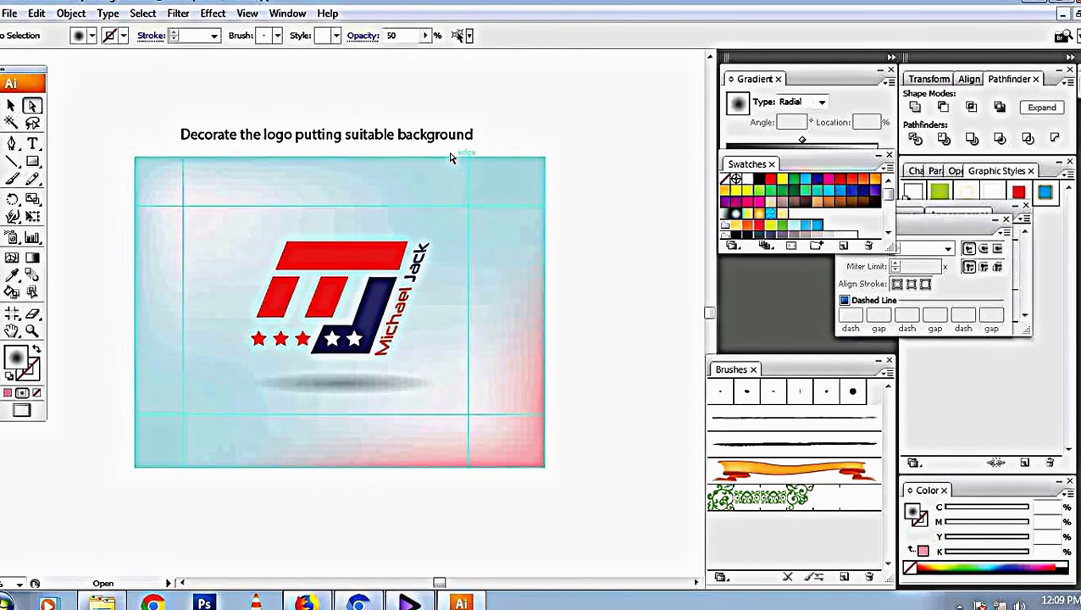
drag(449, 152, 593, 213)
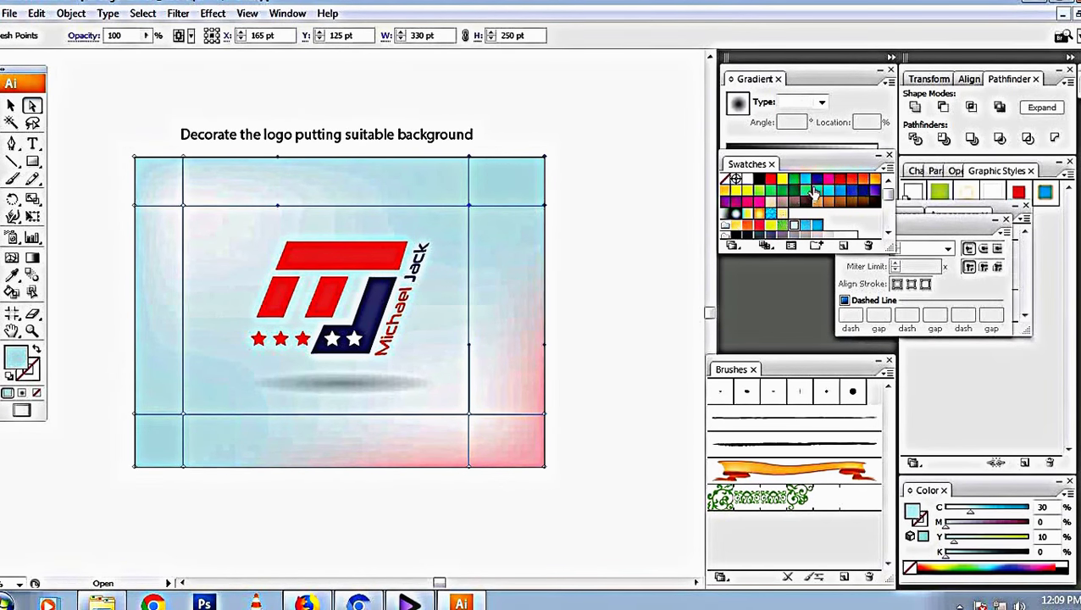
click(815, 181)
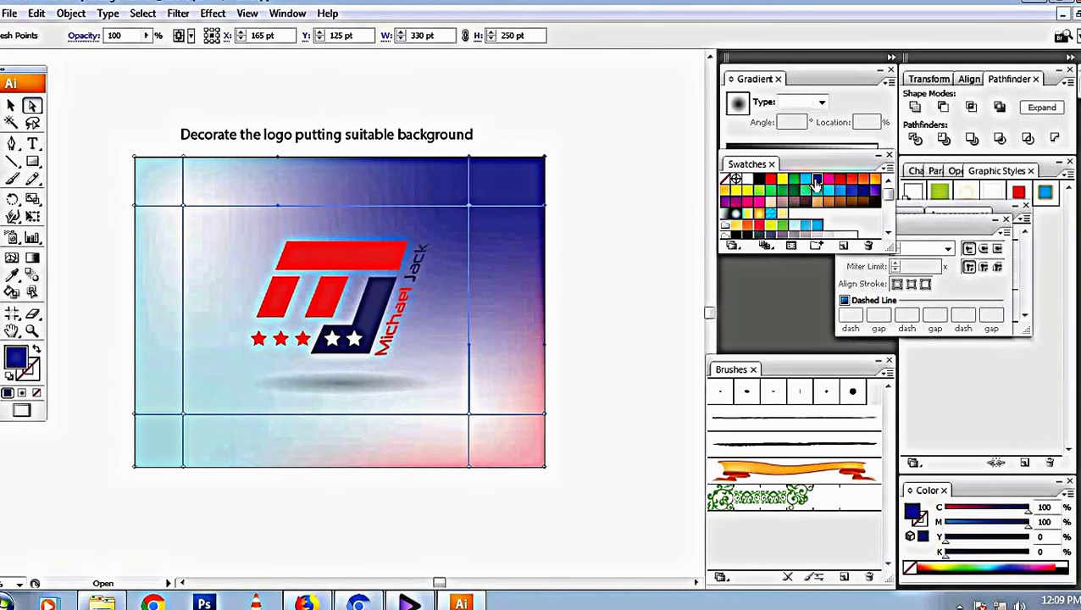
double_click(19, 360)
mouse_move(472, 239)
mouse_down()
mouse_move(447, 184)
mouse_move(461, 185)
mouse_up()
click(702, 198)
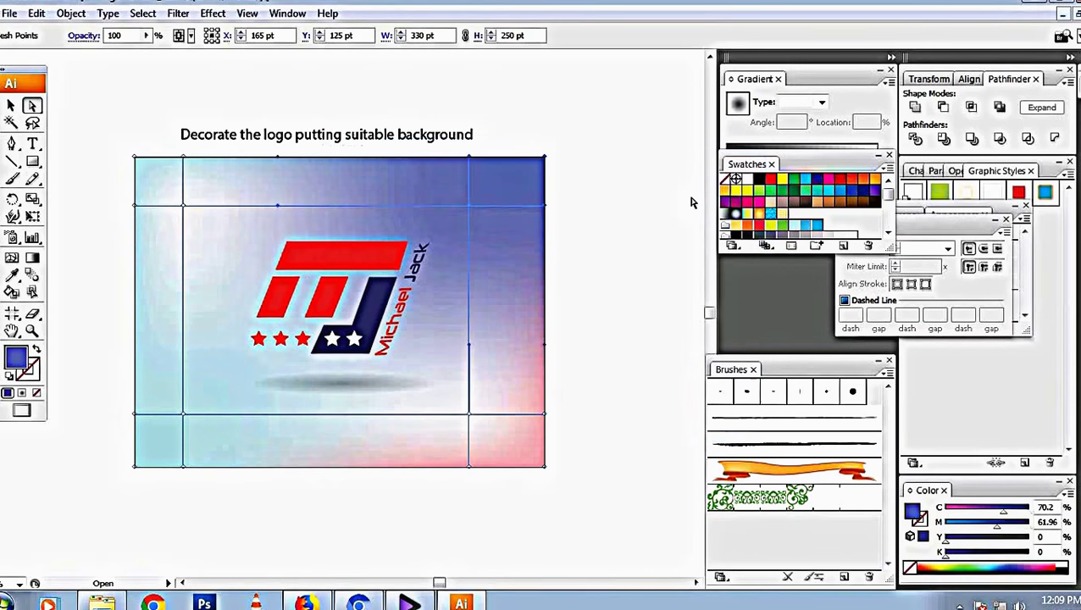
Step: Give a single top-right mesh point a light cyan colour
click(587, 331)
click(475, 209)
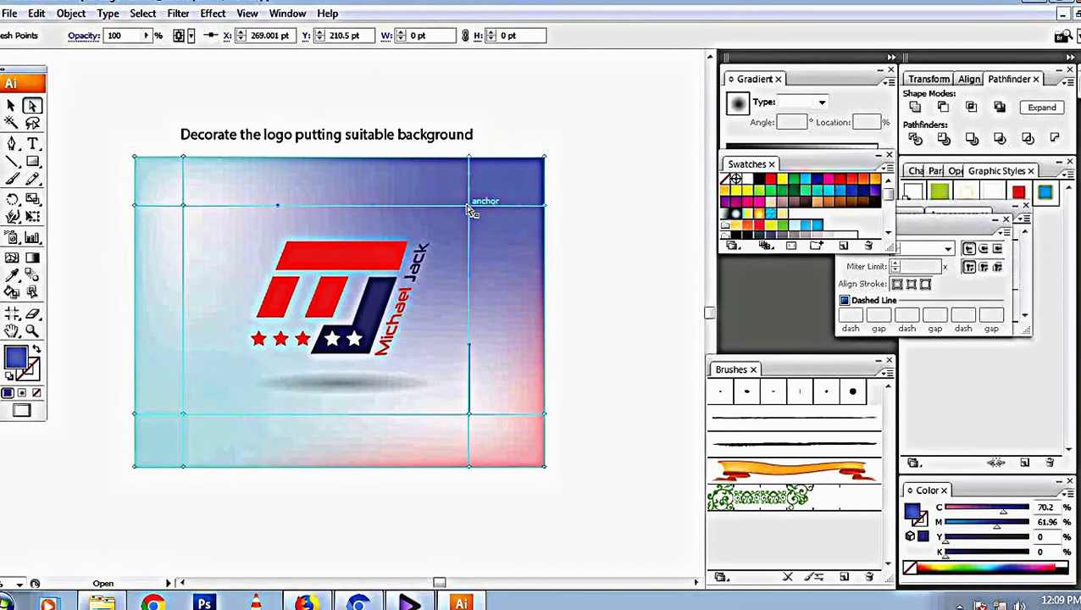
click(467, 205)
click(794, 225)
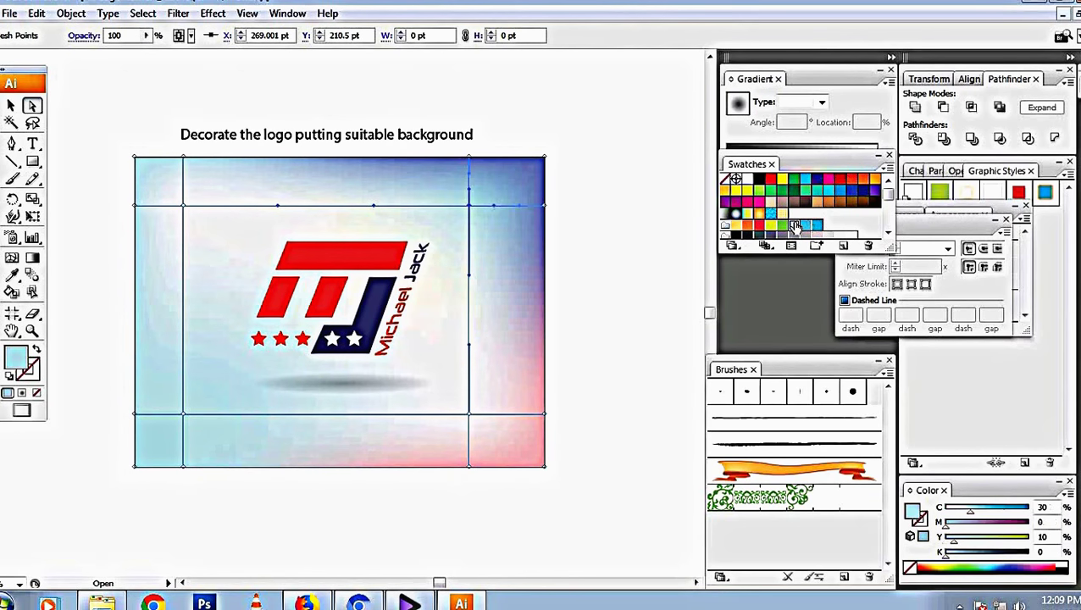
click(619, 292)
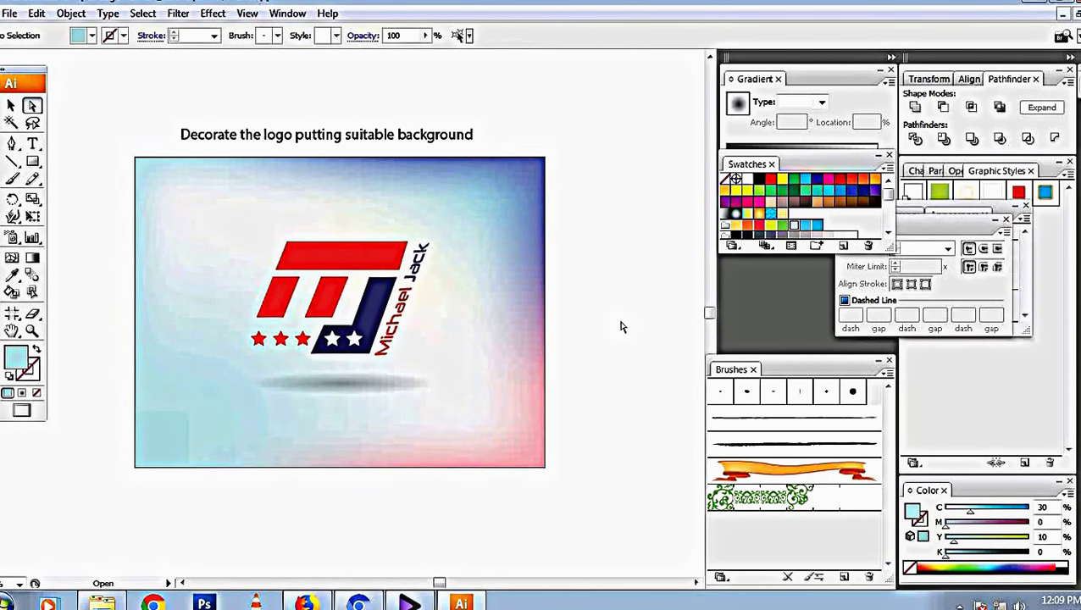
Step: Colour the bottom-left mesh points with navy sampled from the top-right corner
click(183, 414)
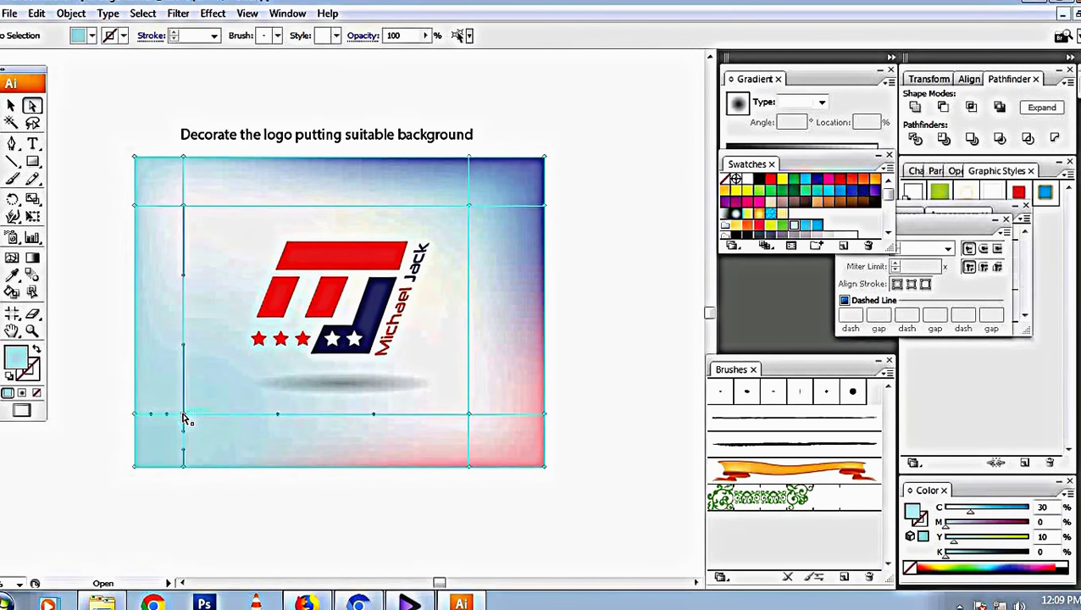
click(183, 414)
key(u)
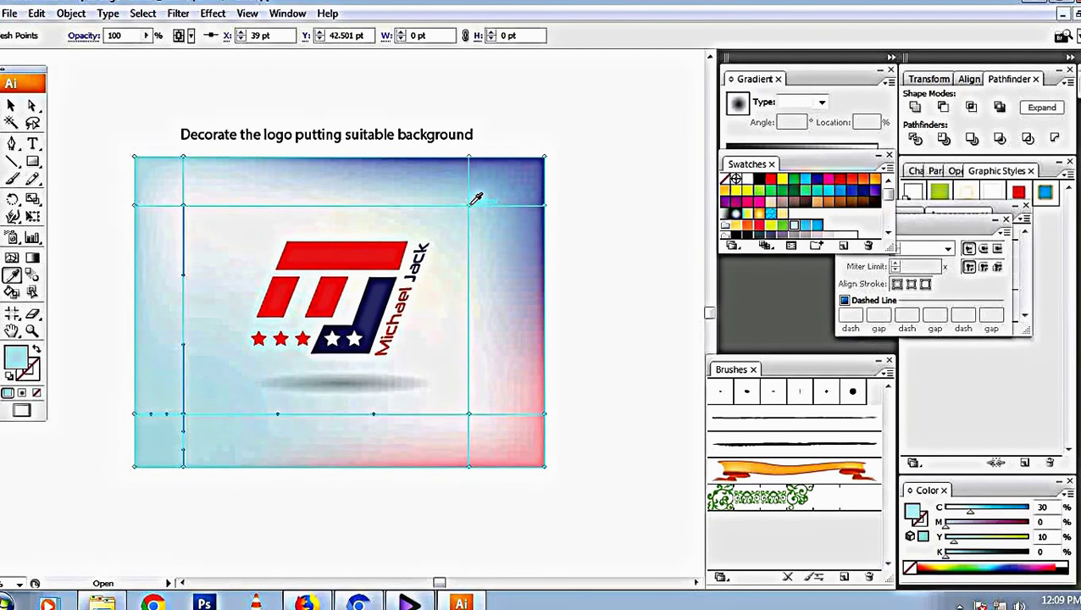
key(a)
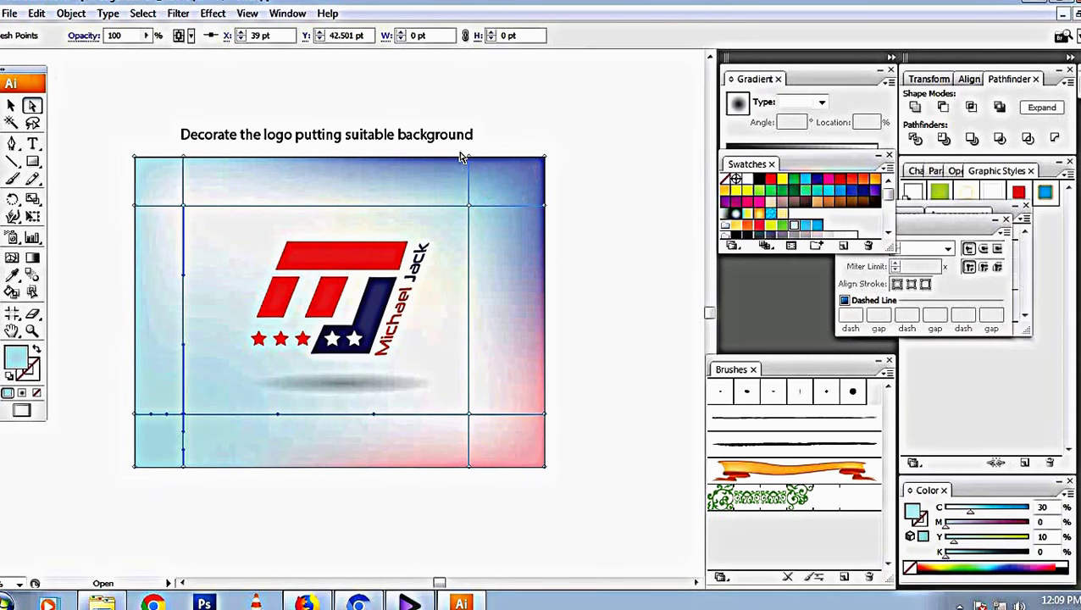
click(545, 161)
drag(569, 236, 535, 193)
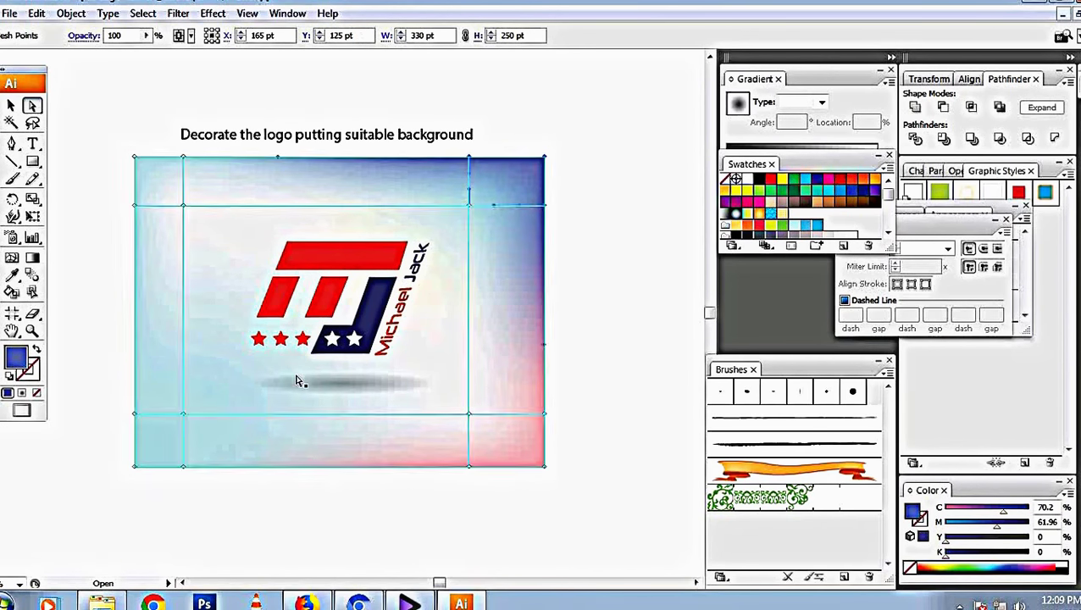
drag(116, 395, 156, 479)
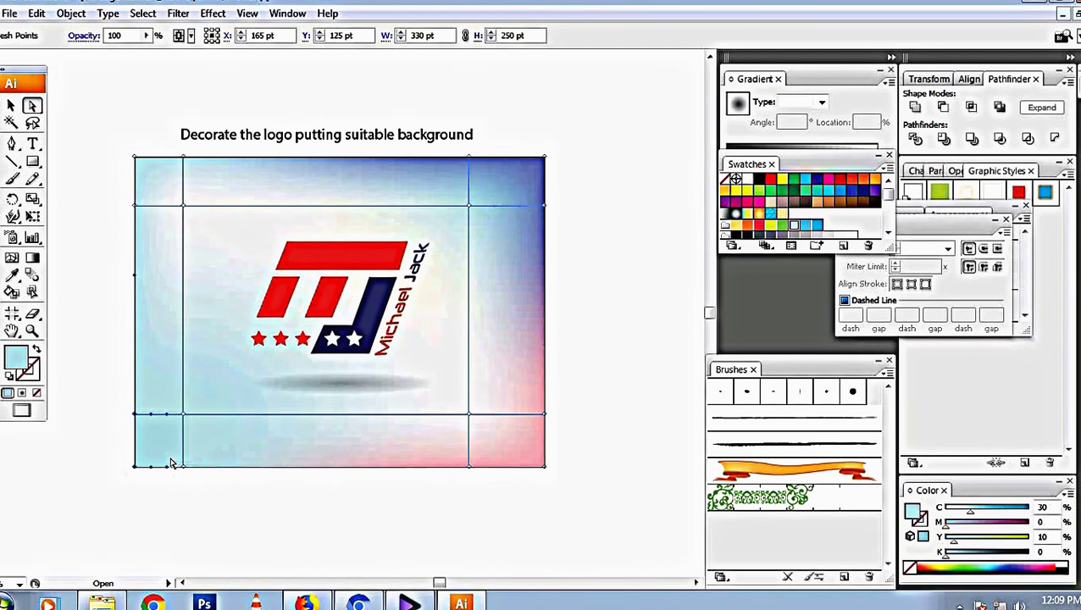
click(170, 463)
key(i)
click(545, 161)
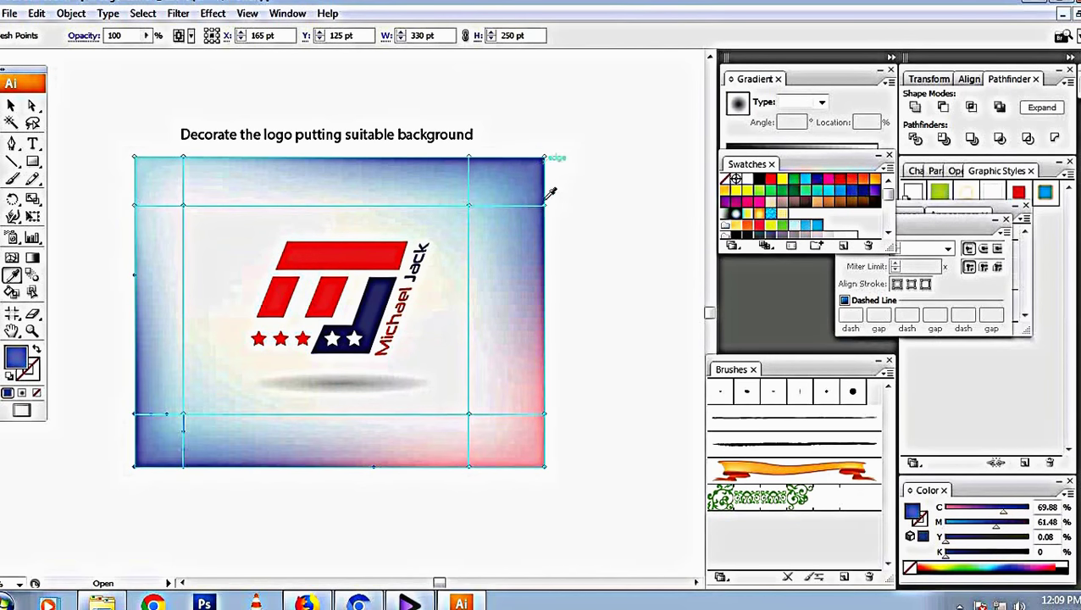
Step: Start retyping the heading above the artboard, beginning with 'En'
key(v)
click(607, 418)
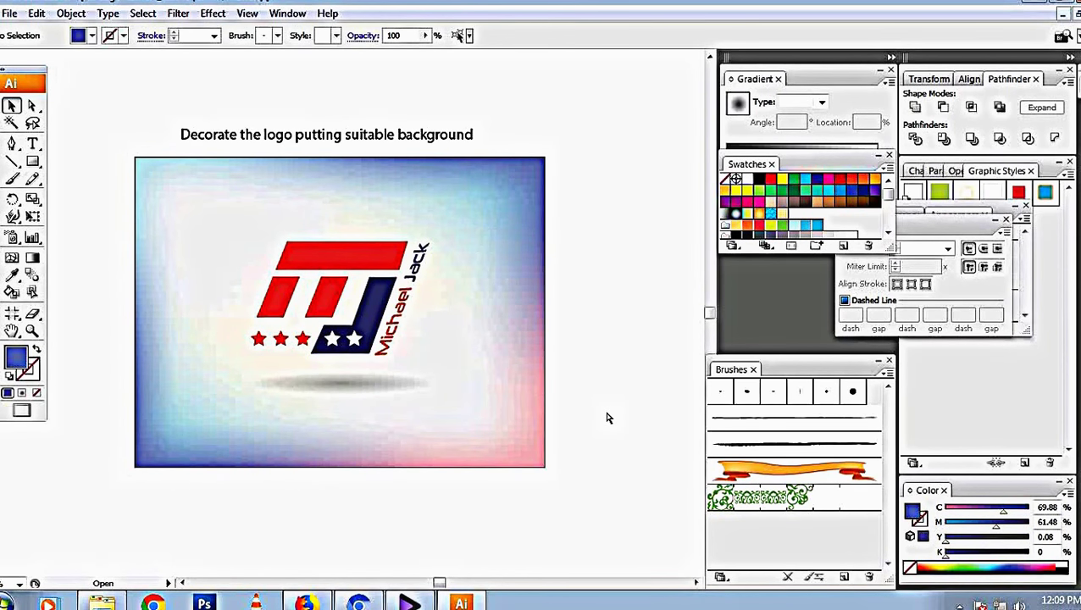
key(ctrl+plus)
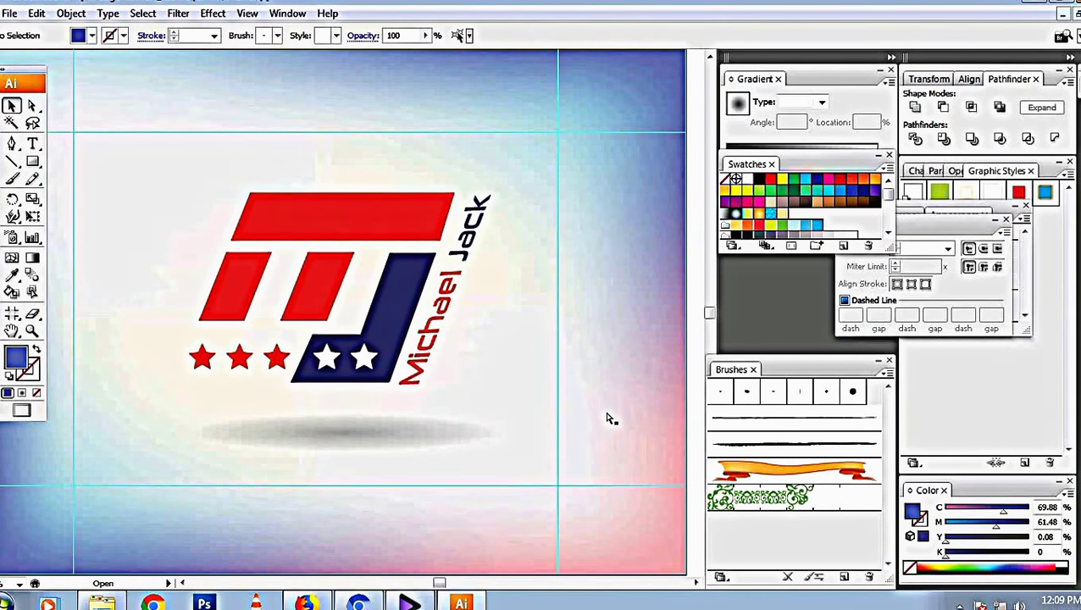
key(ctrl+minus)
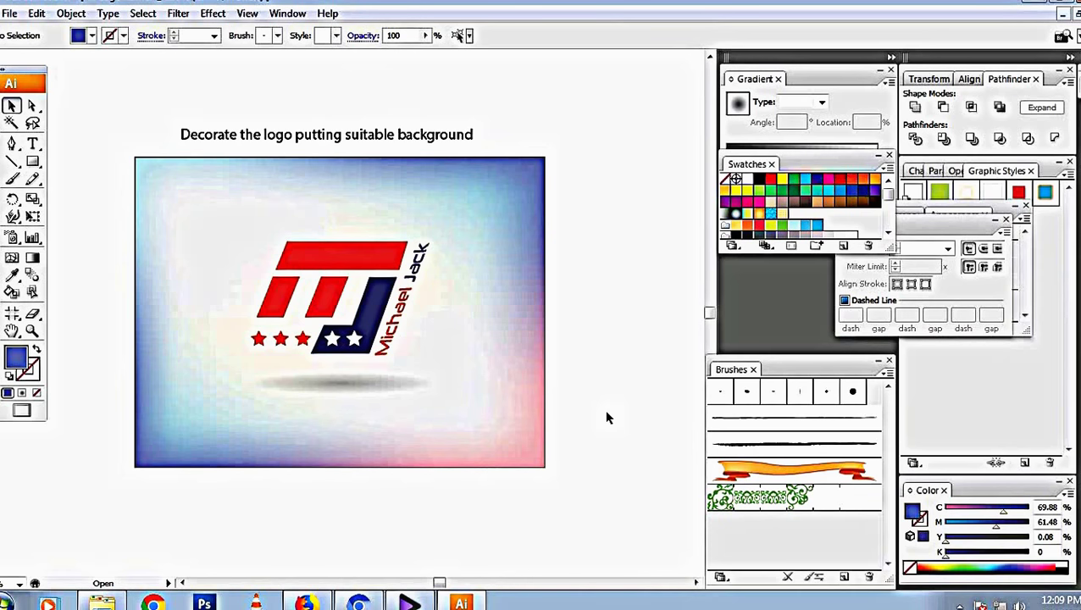
double_click(441, 135)
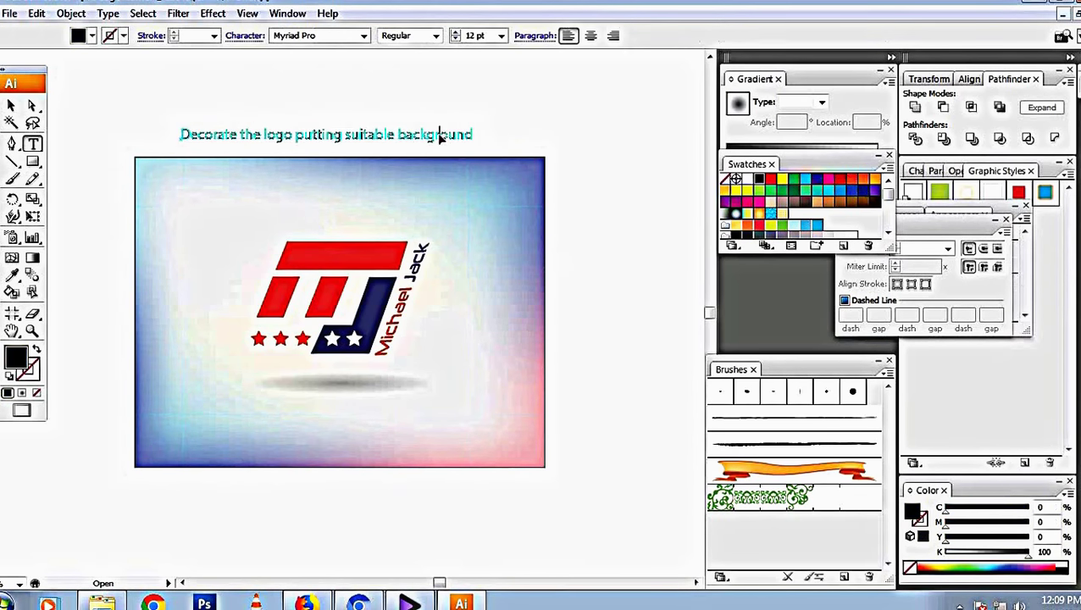
text(Enjo)
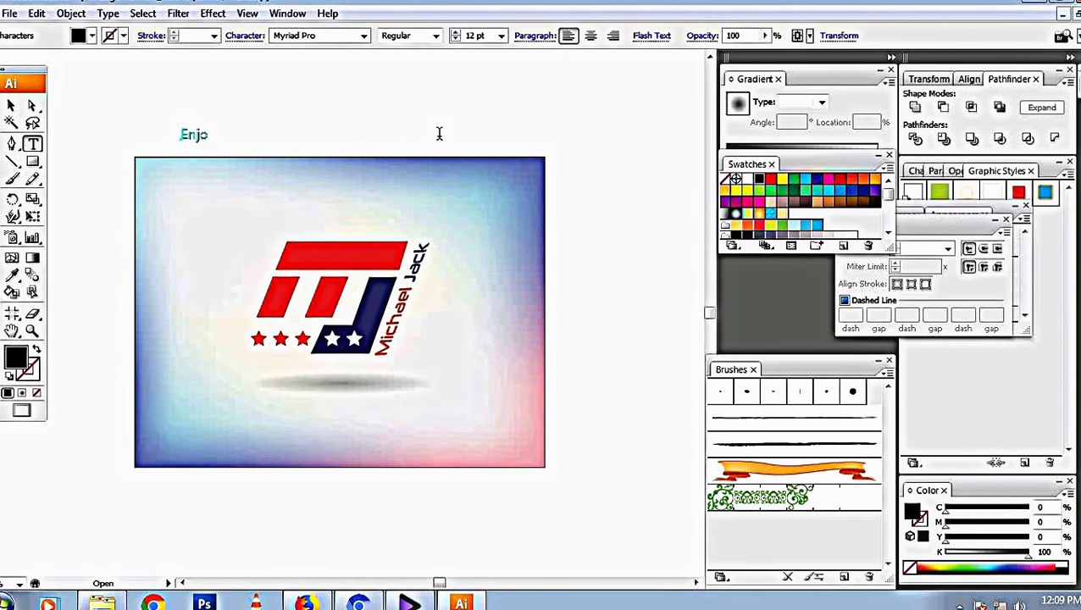
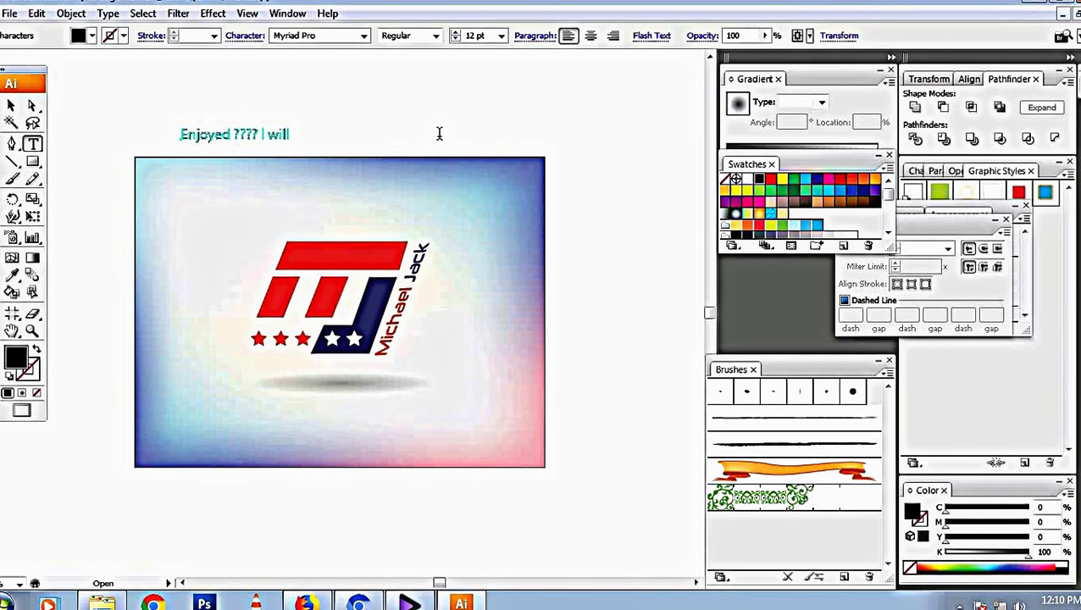
Step: Finish the line with 'put my ugly voice later videos' and move the text slightly higher
text( put)
text( my u)
text(gly)
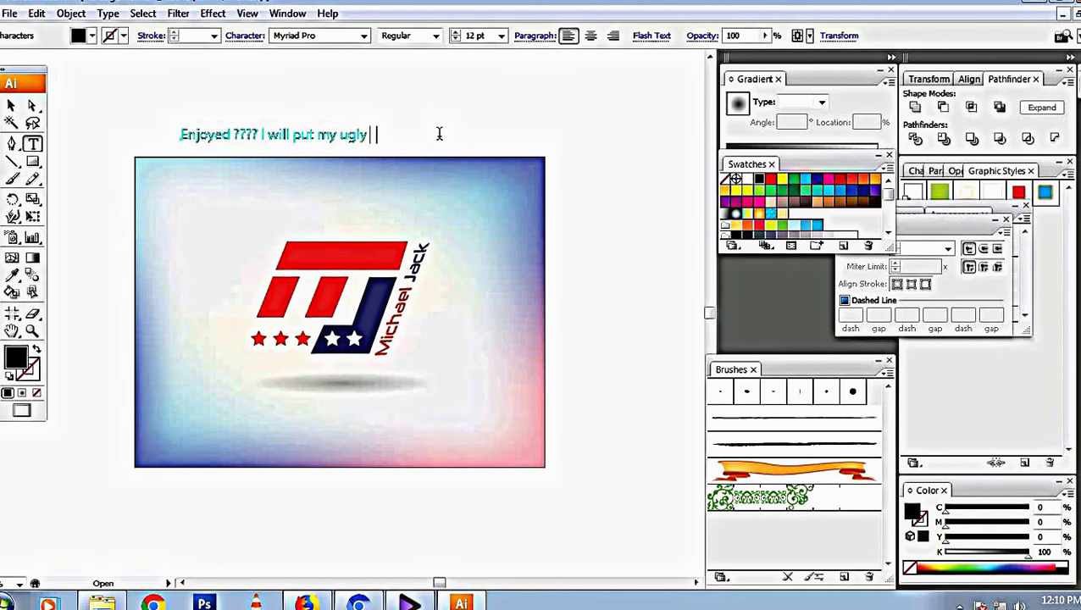
text( voice later)
text( vid)
text(eos)
click(11, 105)
drag(421, 136, 422, 120)
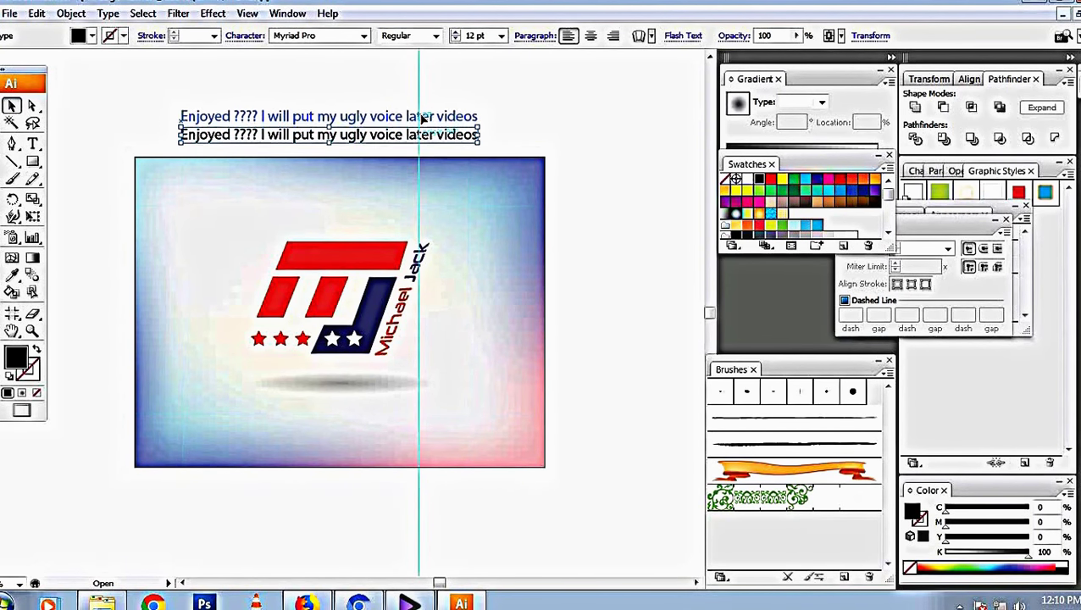
Step: Replace the top line with 'Please subscribe once you enjoyed and suggest your friends Thank youuuuuuuuuuuuu', then deselect it
triple_click(415, 114)
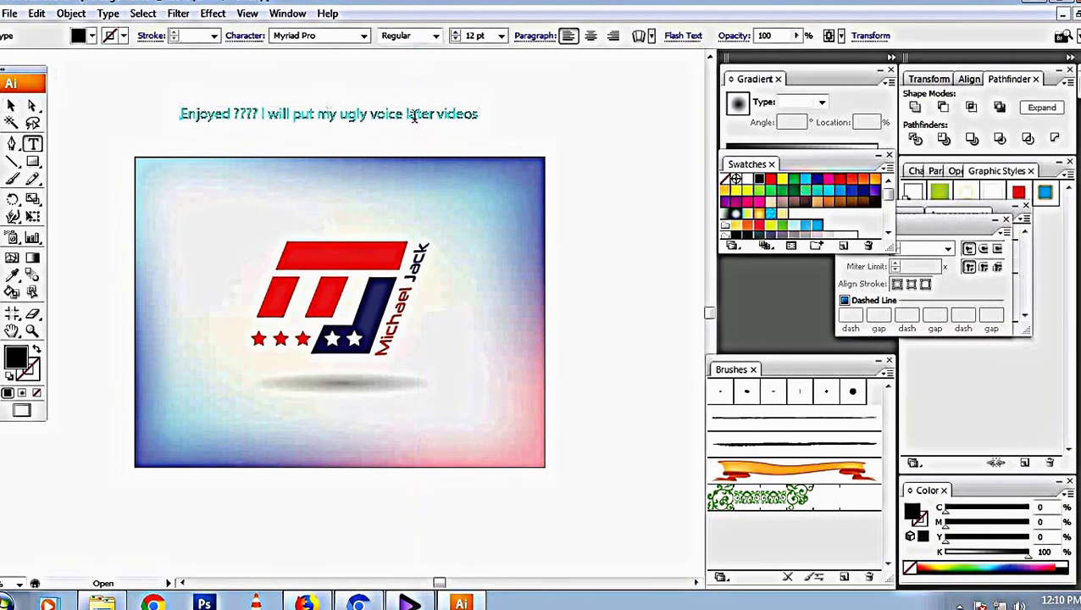
text(Ple)
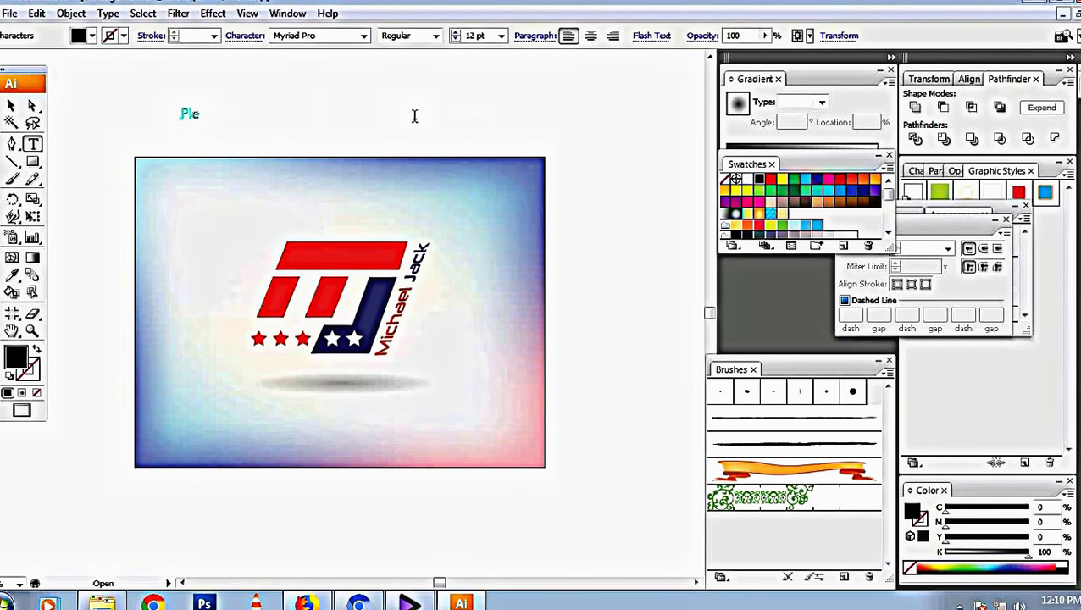
text(ase sub)
text(scri)
text(be once)
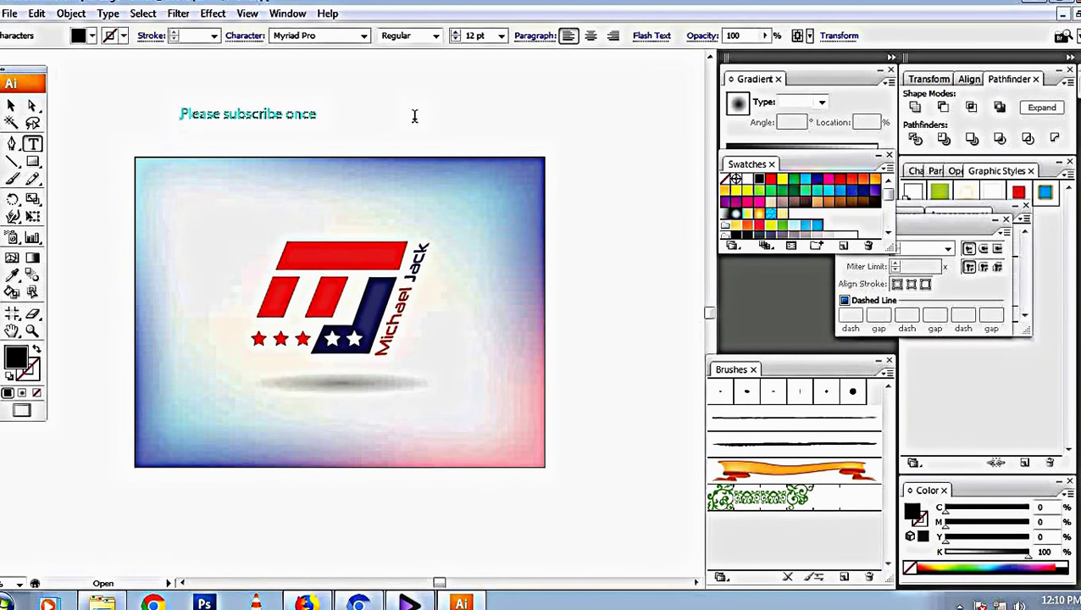
text( you)
text( enjo)
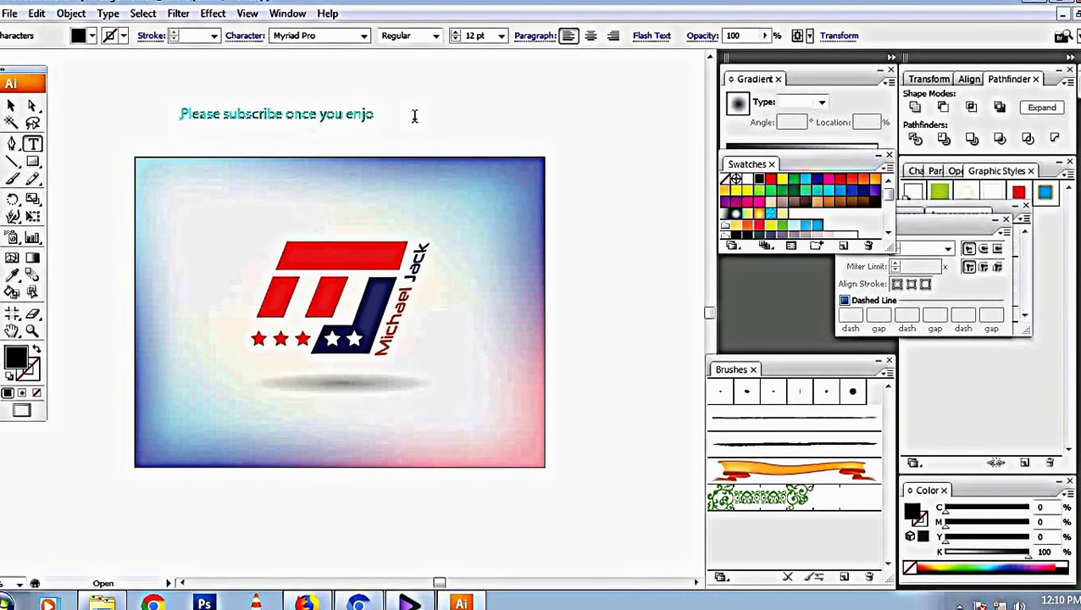
text(ye)
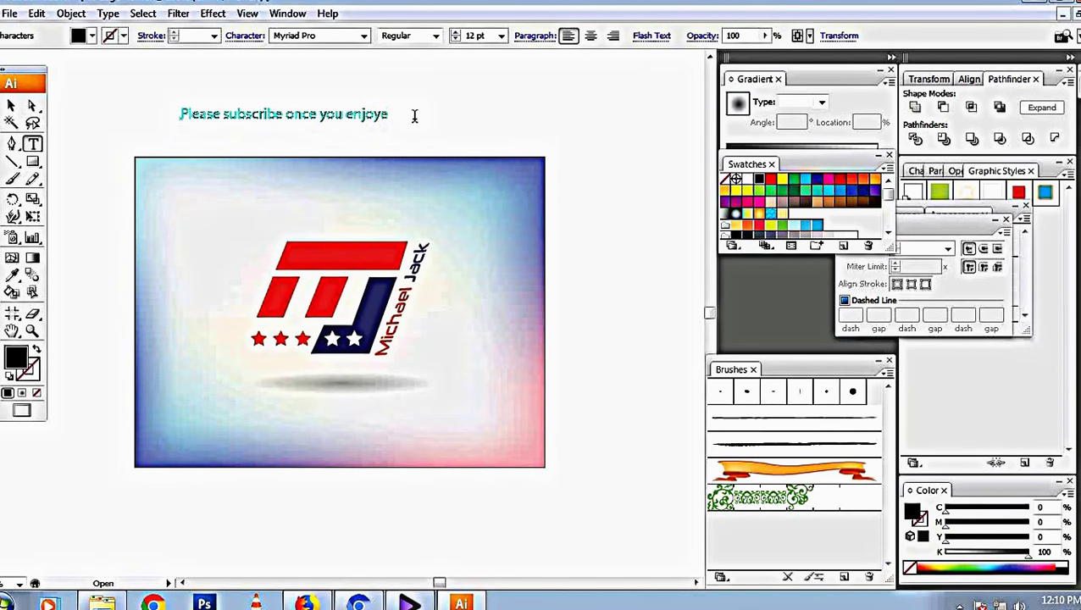
text(d and)
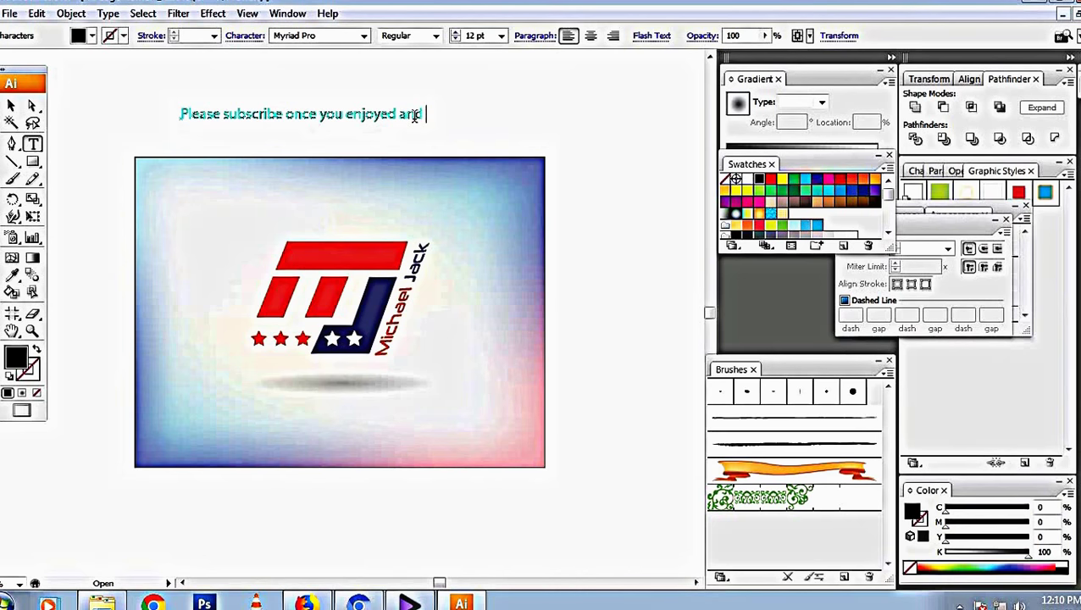
text( sugg)
text(est yo)
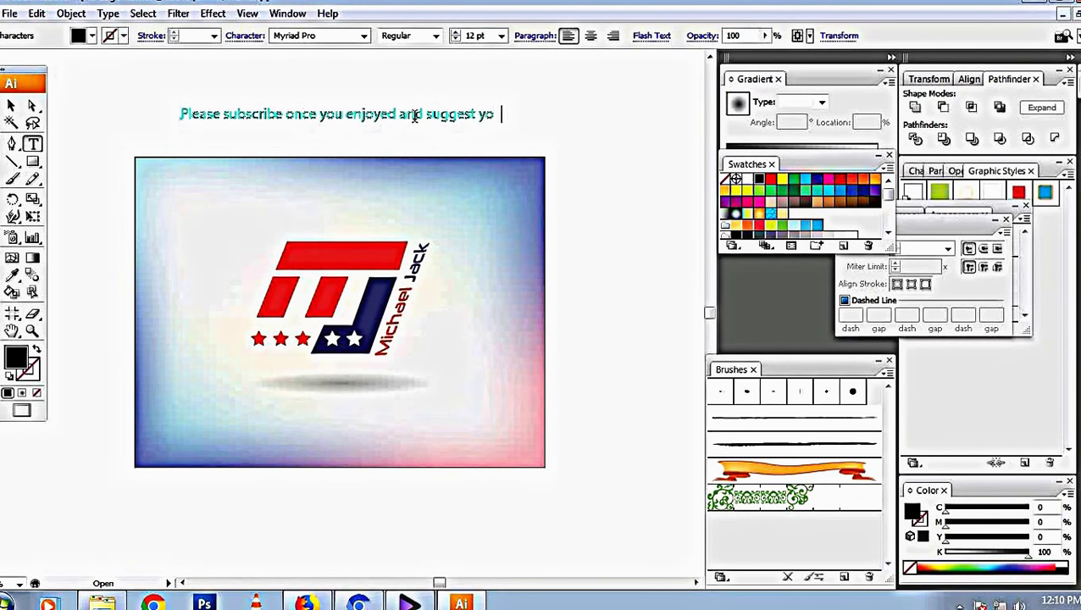
text(urfriends)
text( Thank)
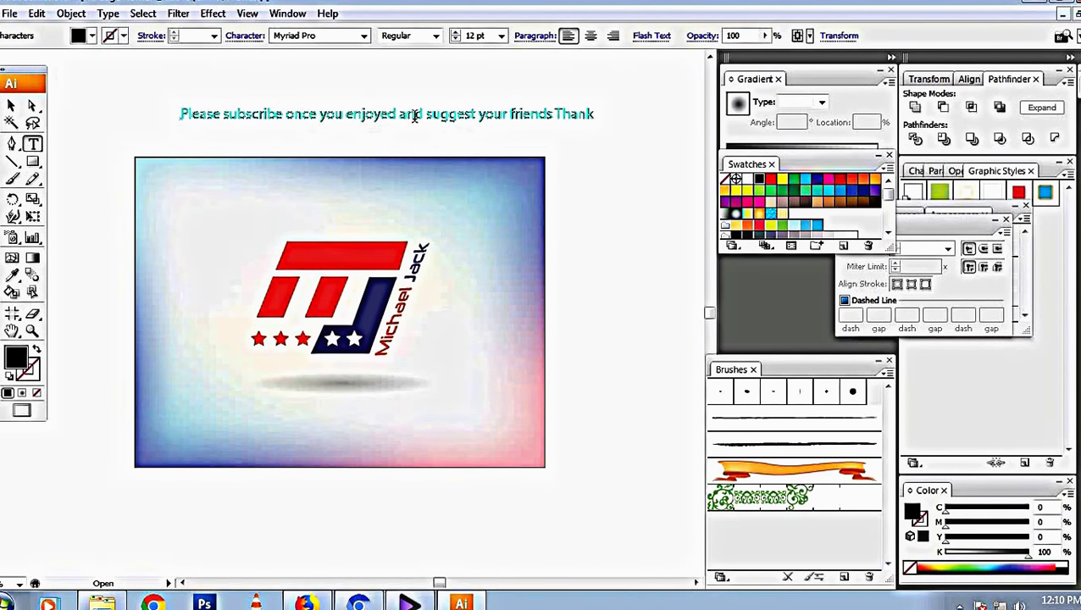
text( y)
text( you)
text(uuuuuuuuuuuuu)
click(11, 105)
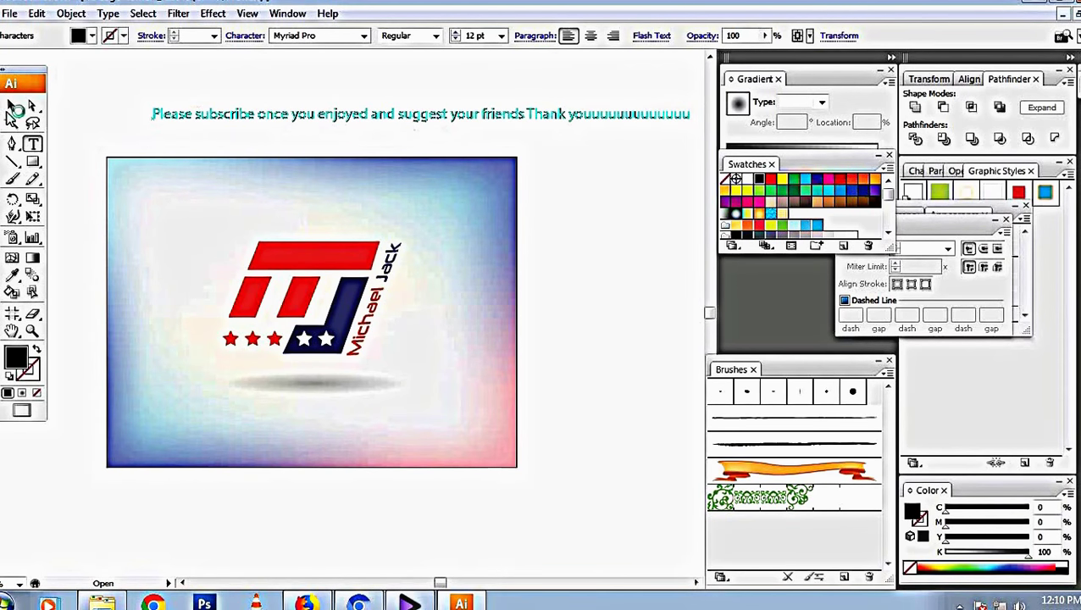
click(136, 83)
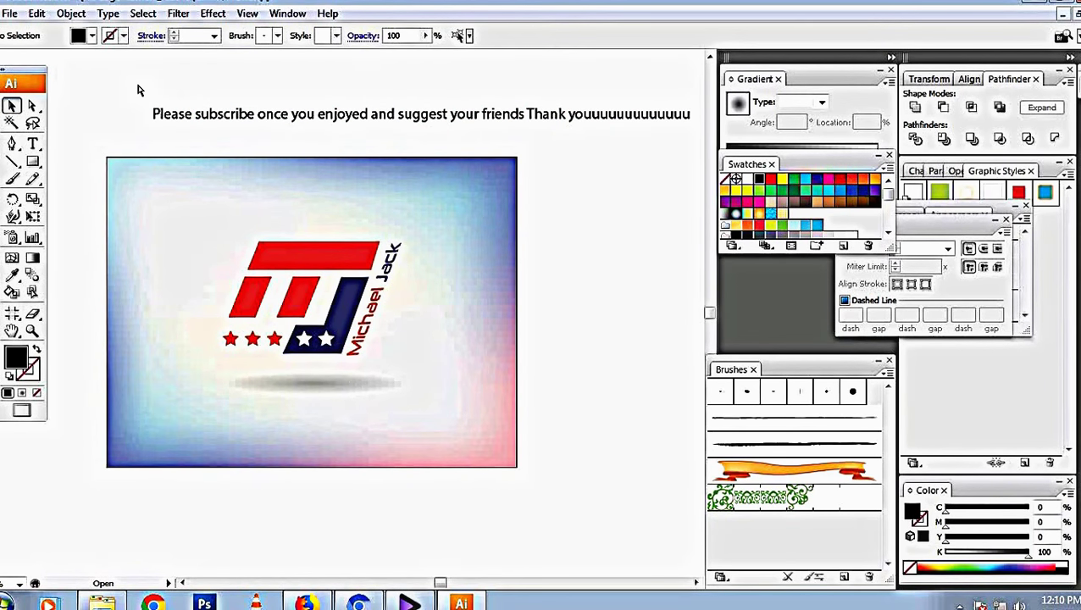